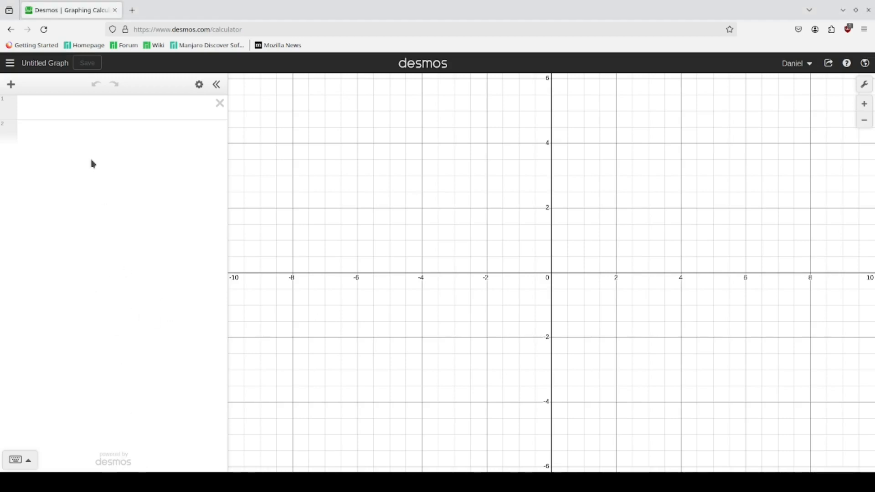
Add a text note reading "Variables" as the first row of the expression list
click(81, 118)
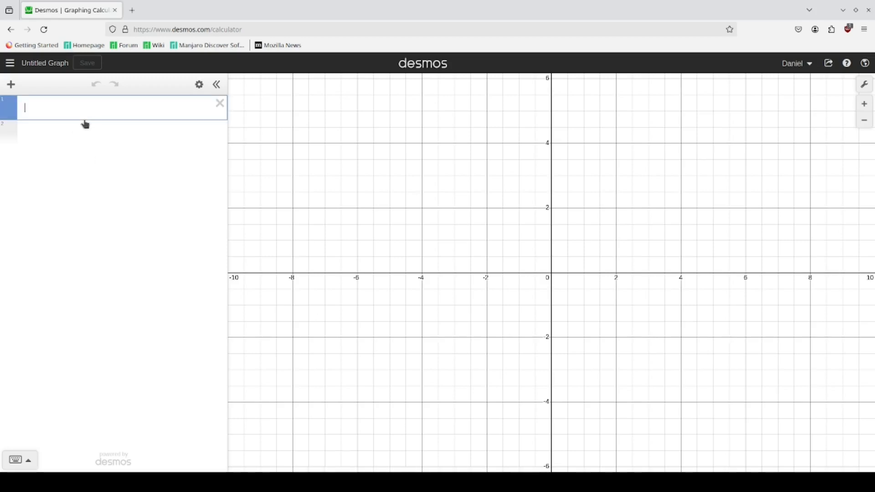
text(")
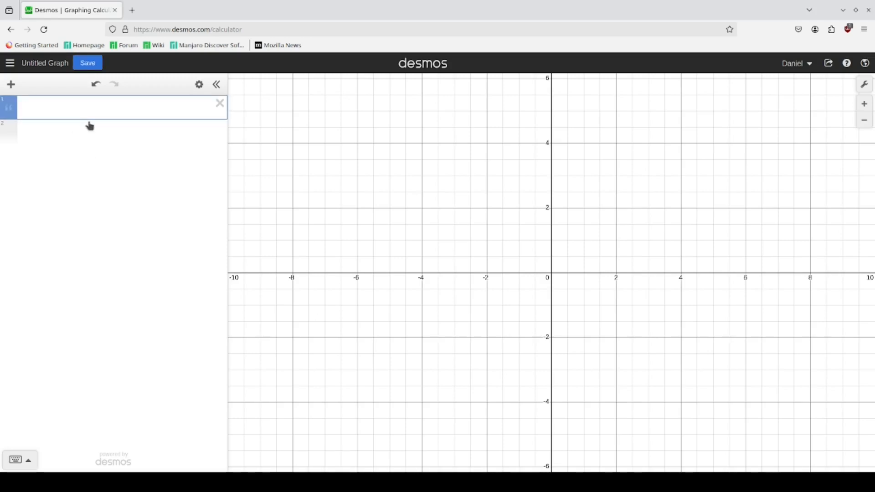
text(Variables)
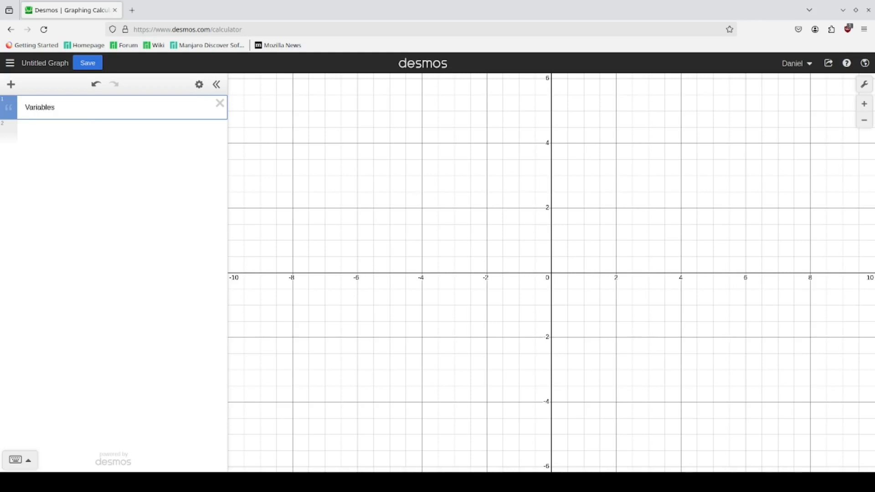
key(Return)
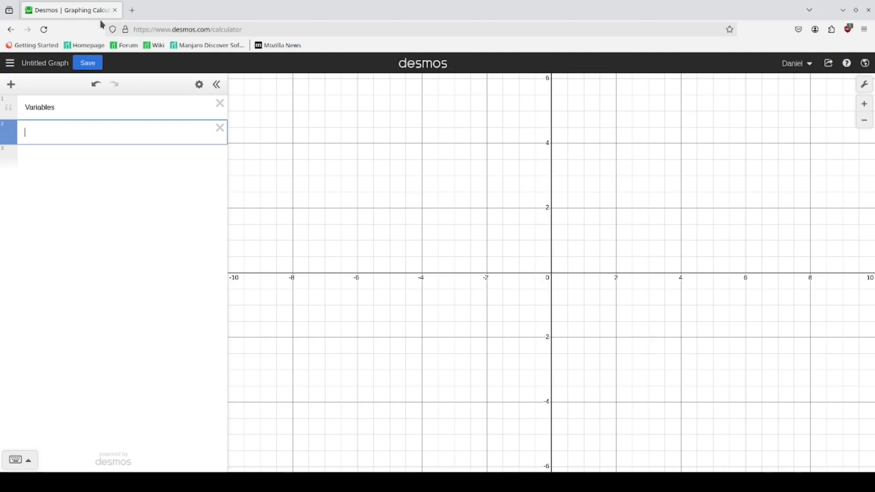
Define the variables n = 2, h = 0 and s = 1 in separate rows below the note
text(n = 2)
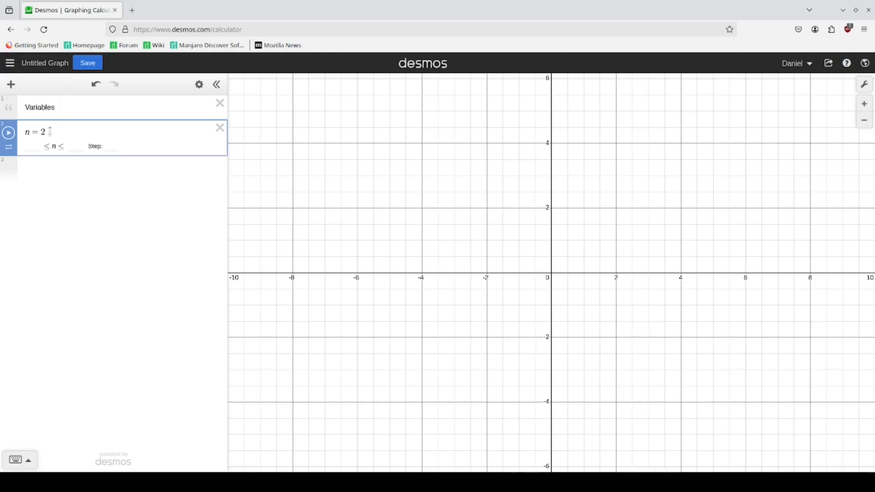
key(Return)
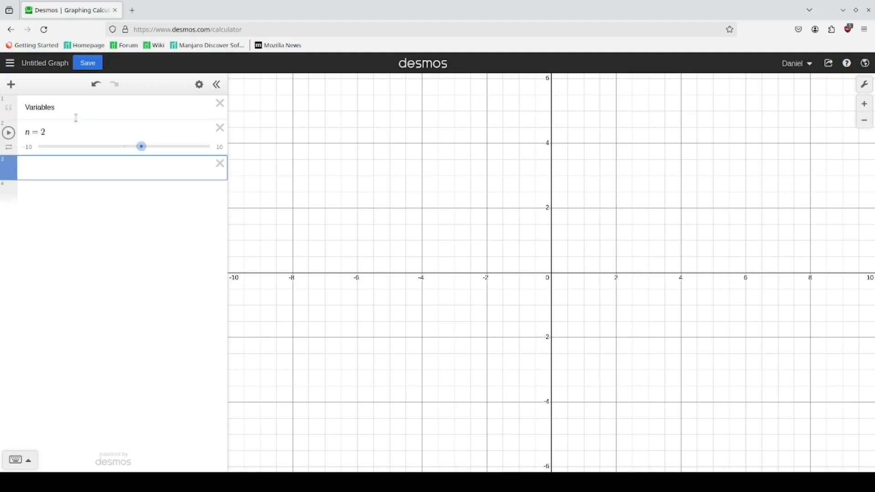
text(h = 0)
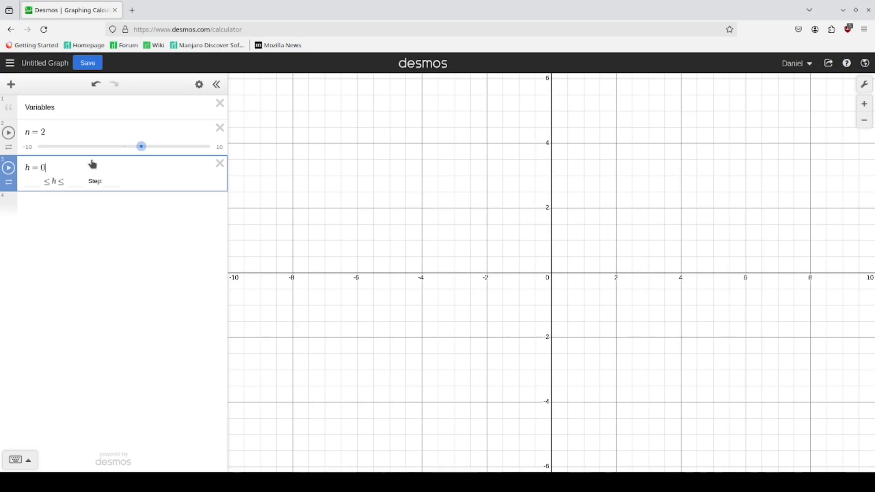
key(Return)
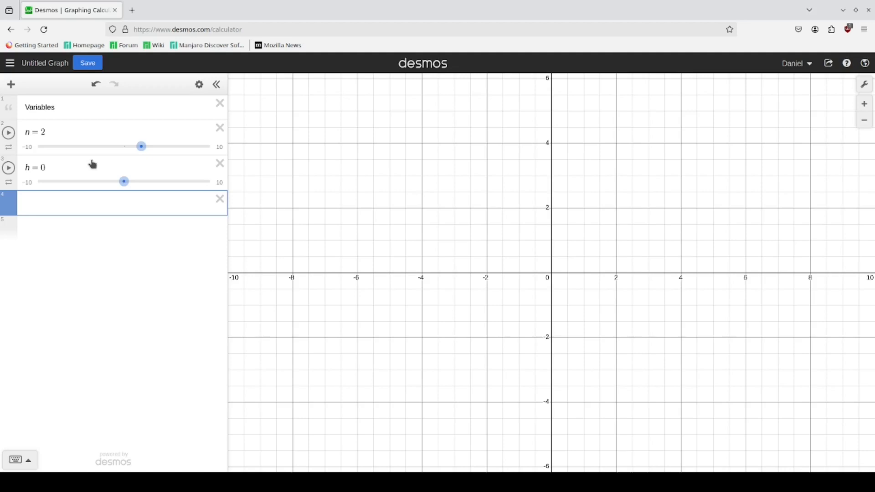
text(s = 1)
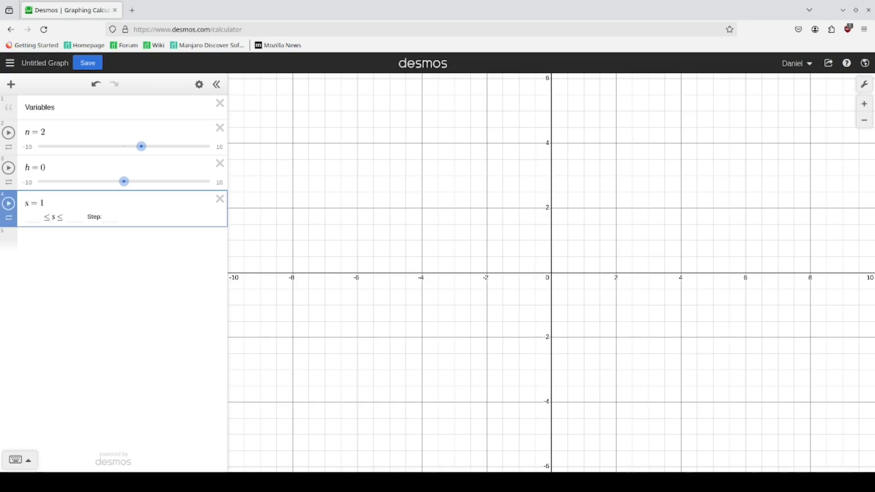
key(Return)
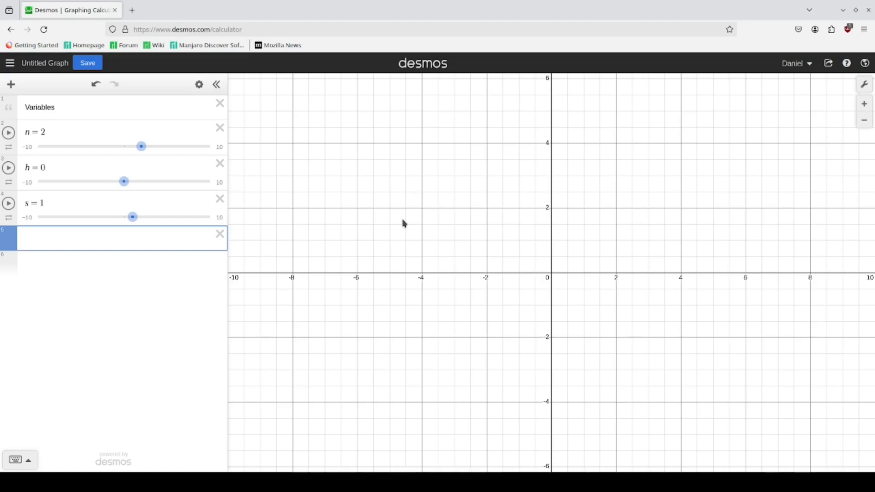
Graph the semicircle expression √(s² − x²) in the row below the variables
text(sqrt)
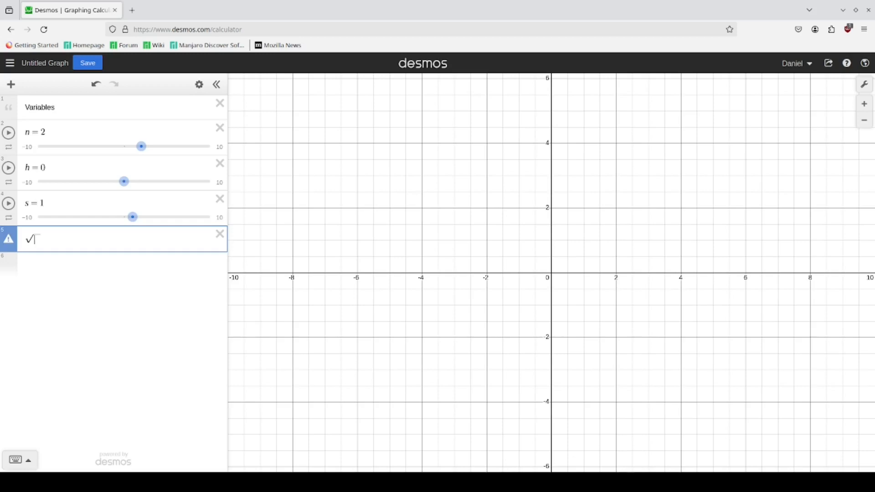
text(s^2)
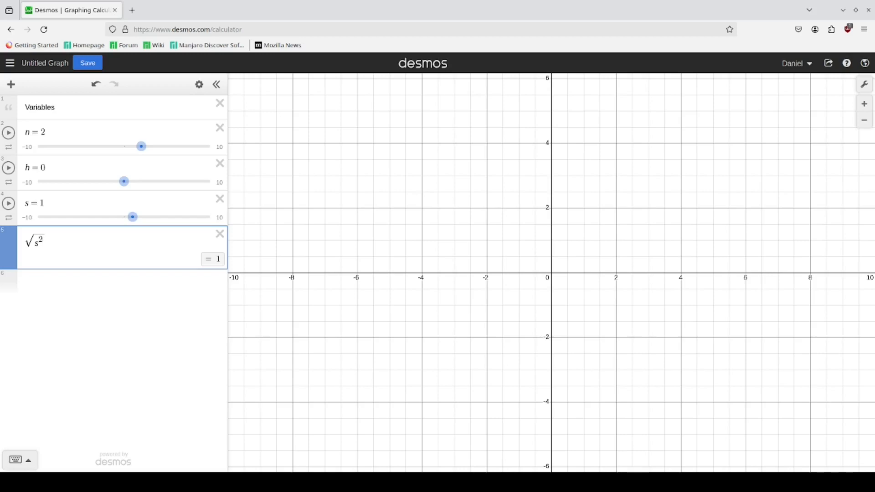
key(Right)
text(-x^2)
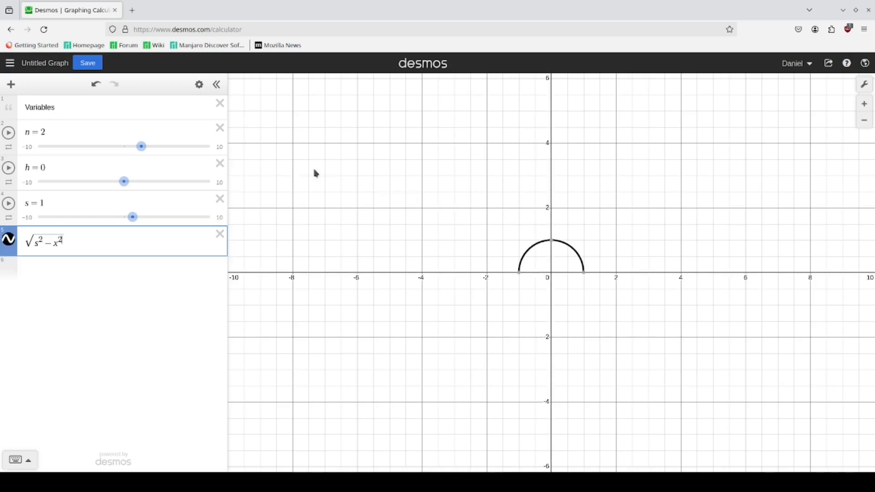
Change the semicircle curve's colour to orange
click(199, 85)
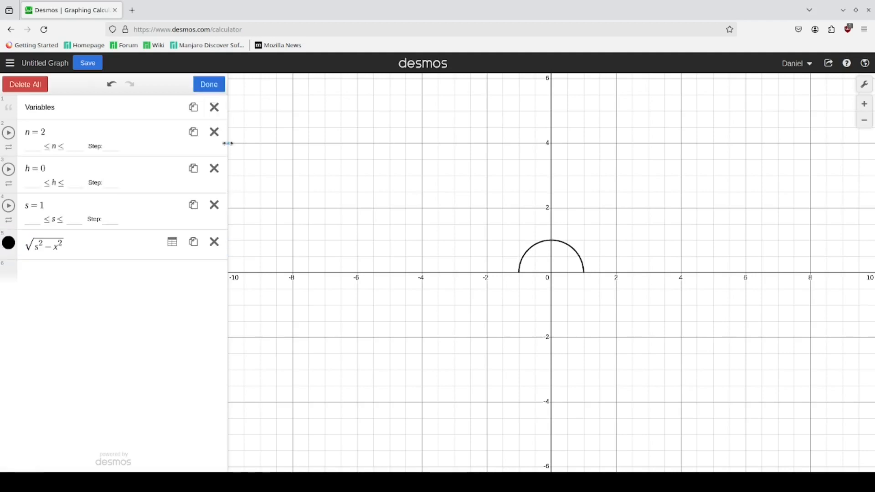
click(9, 242)
click(78, 290)
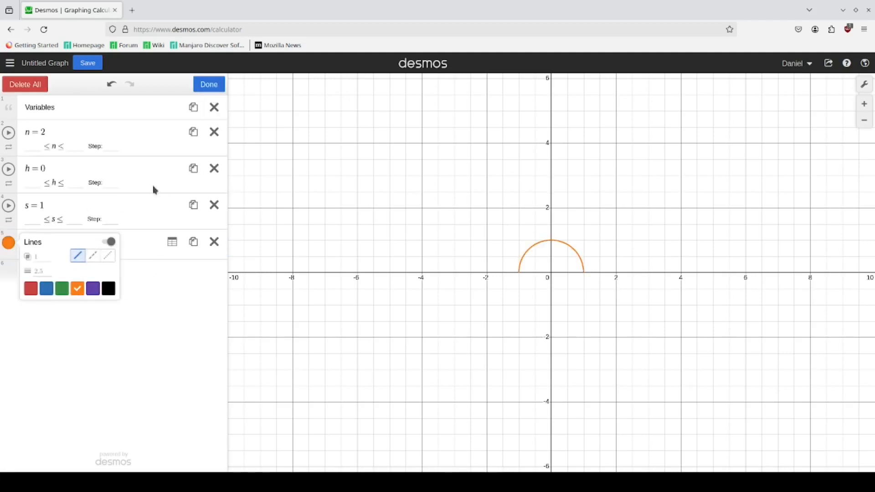
click(212, 88)
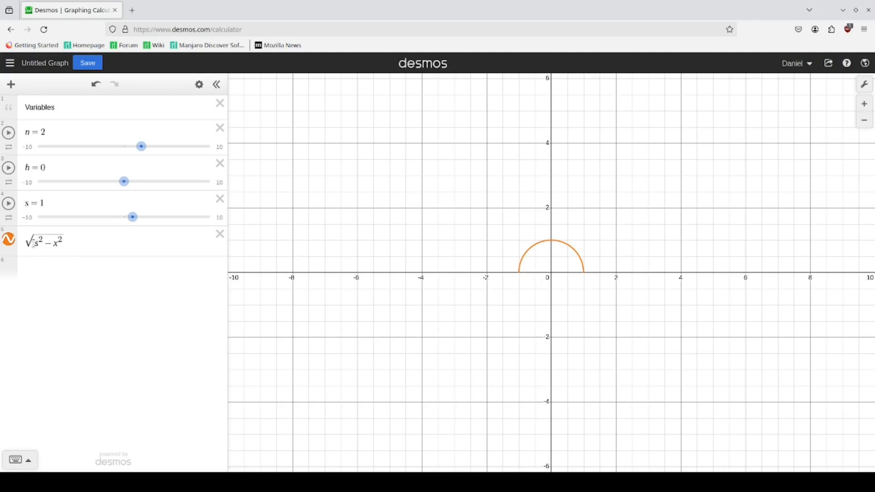
Replace the square-root expression with (s² − x²)^(1/n)
click(33, 243)
drag(63, 242, 34, 244)
key(BackSpace)
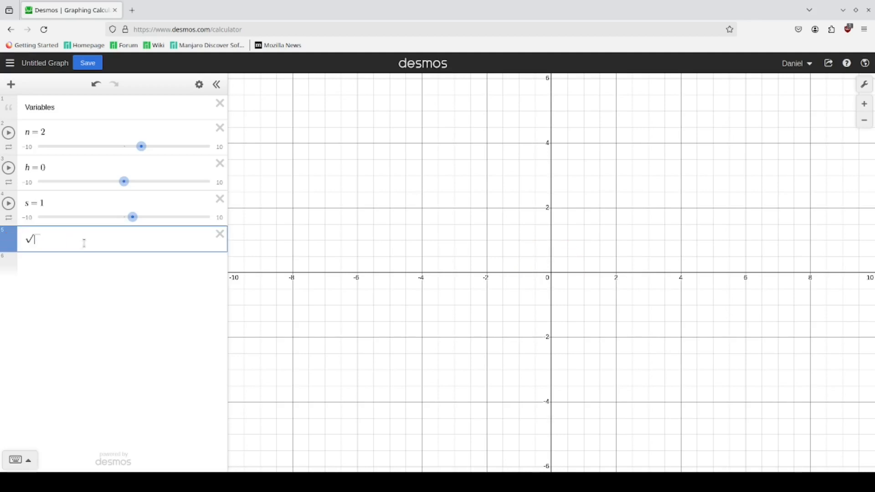
key(ctrl+a)
key(BackSpace)
text(()
text(s²−x²)
text())
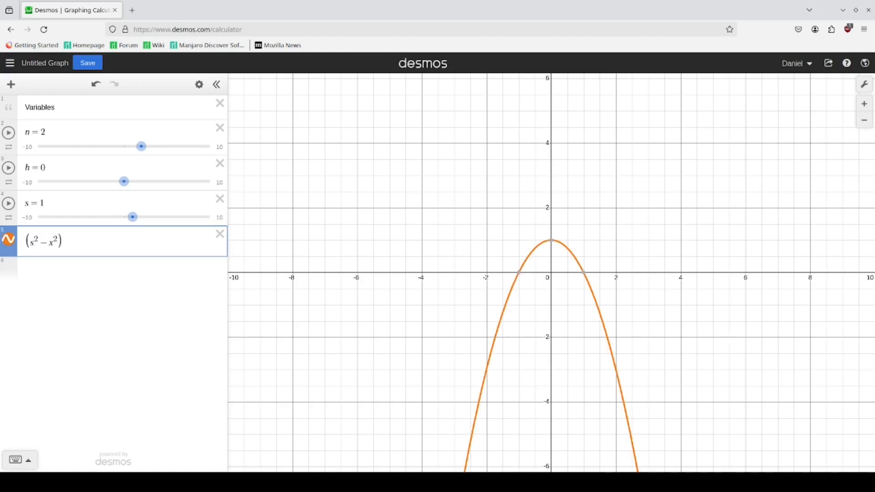
text(^)
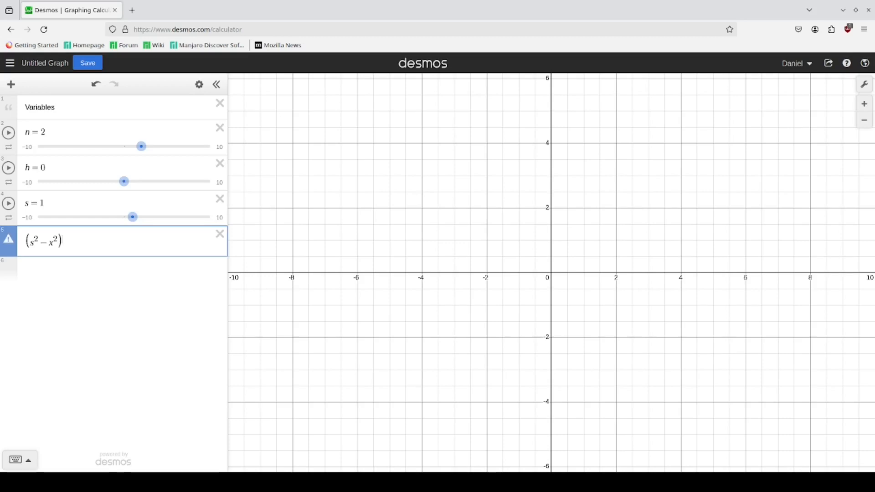
text(1/)
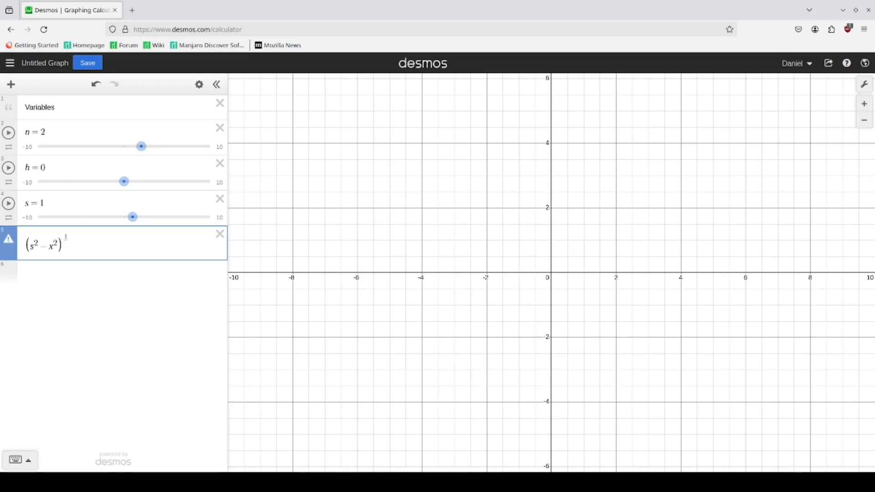
text(n)
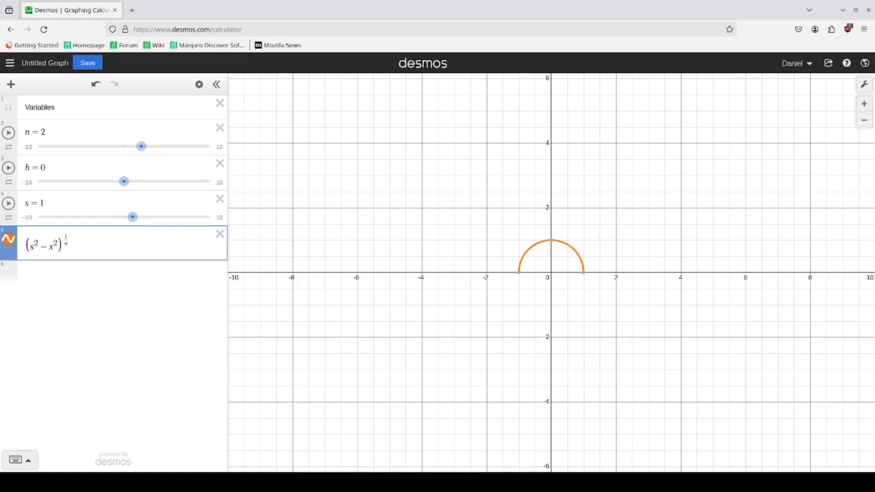
Test the curve with n values of 4, 8 and 3, ending with n set to 1
click(43, 133)
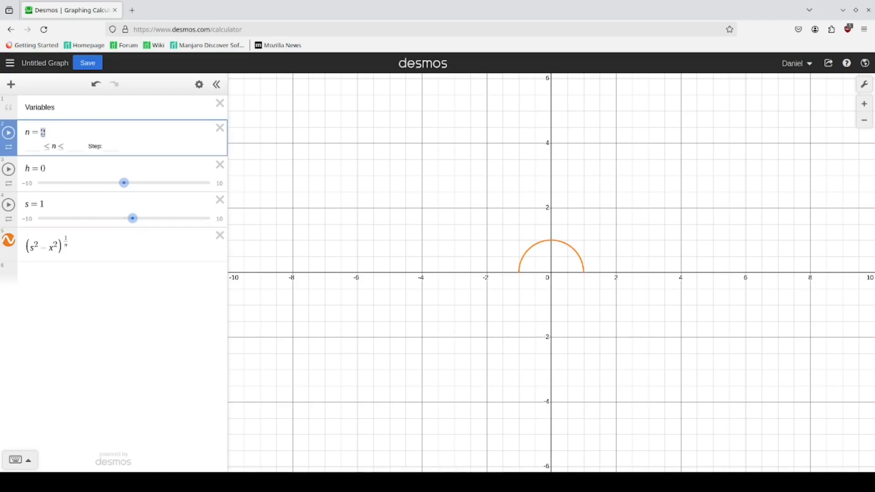
text(4)
drag(49, 134, 43, 133)
text(8)
text(3)
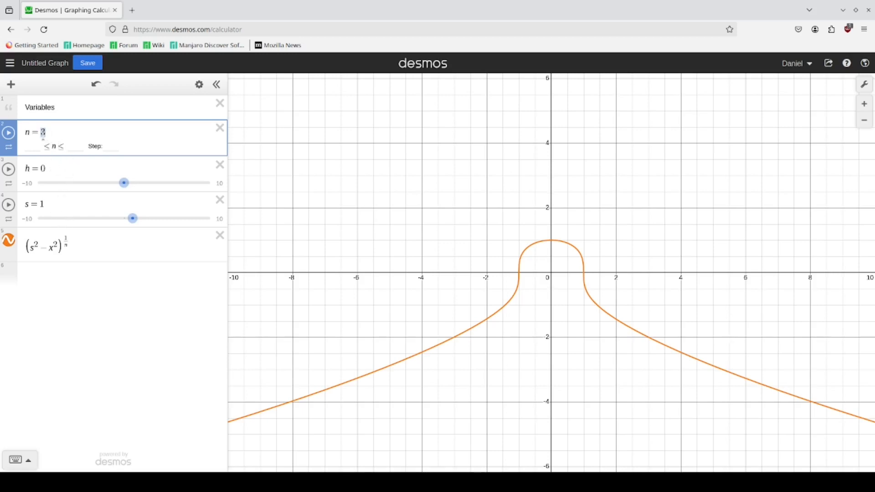
key(BackSpace)
text(1)
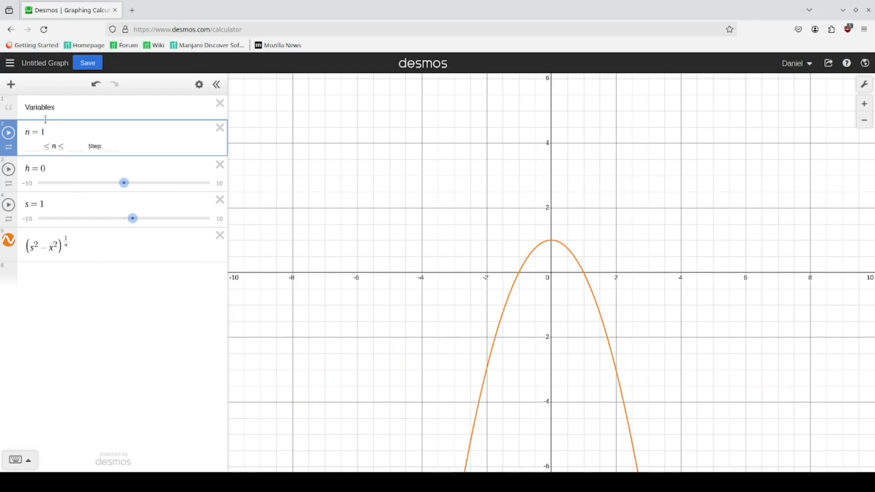
Change the curve's exponent to 1/(2n) and set n to 2
click(65, 248)
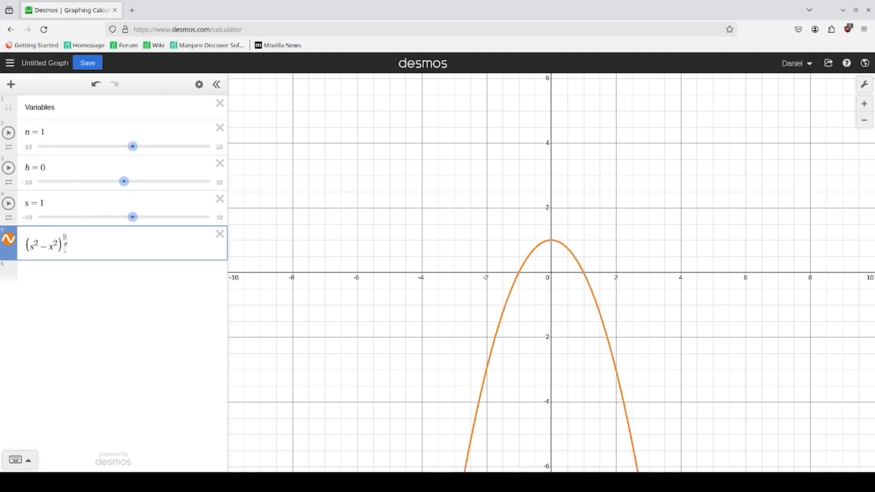
double_click(66, 247)
click(68, 245)
text(2n)
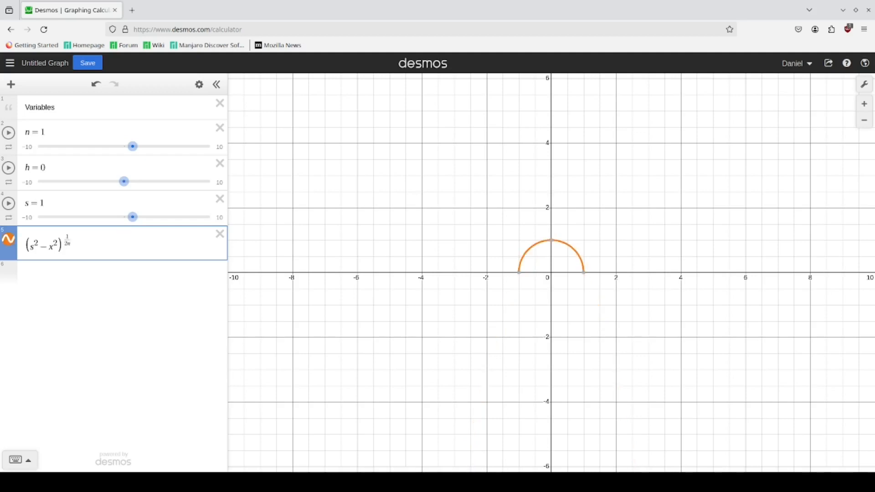
double_click(44, 133)
text(2)
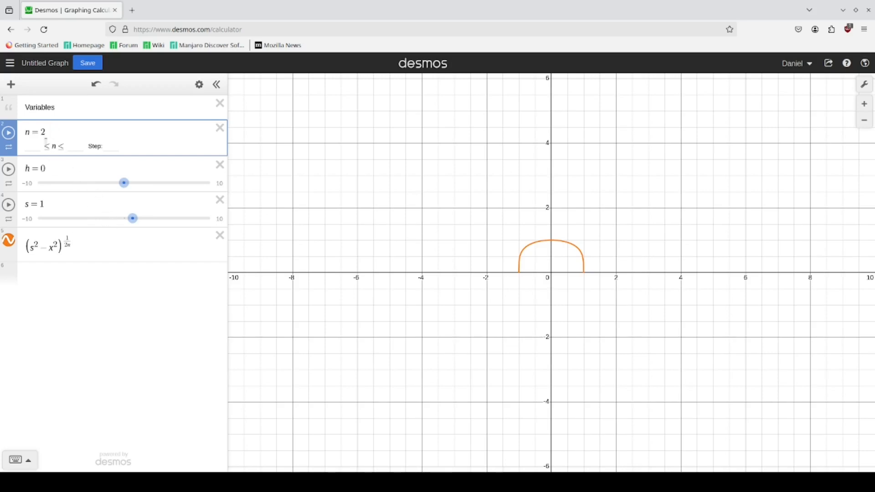
Set h to 1 and append + h/2 to the orange curve's expression
click(94, 246)
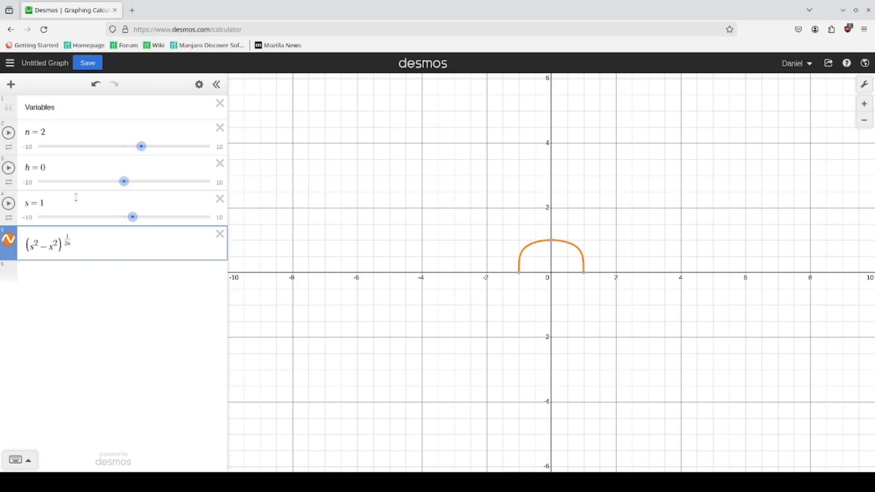
click(44, 169)
key(BackSpace)
text(1)
click(120, 248)
text(+)
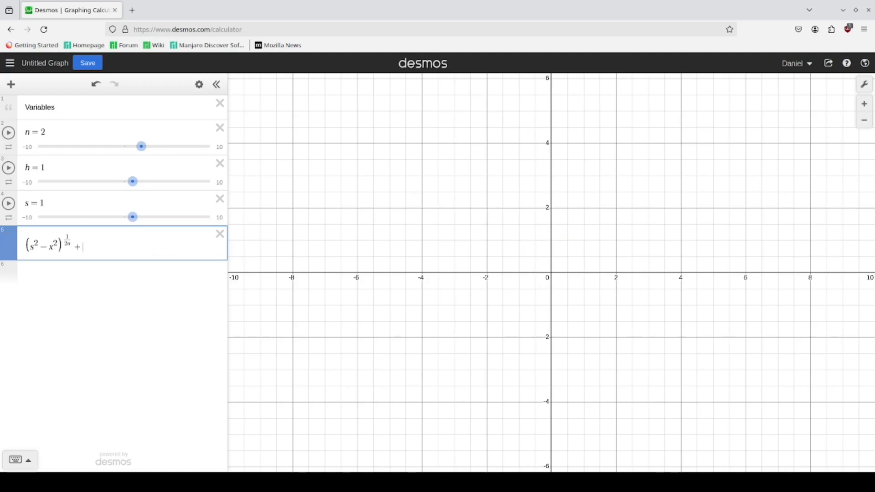
text(h/2)
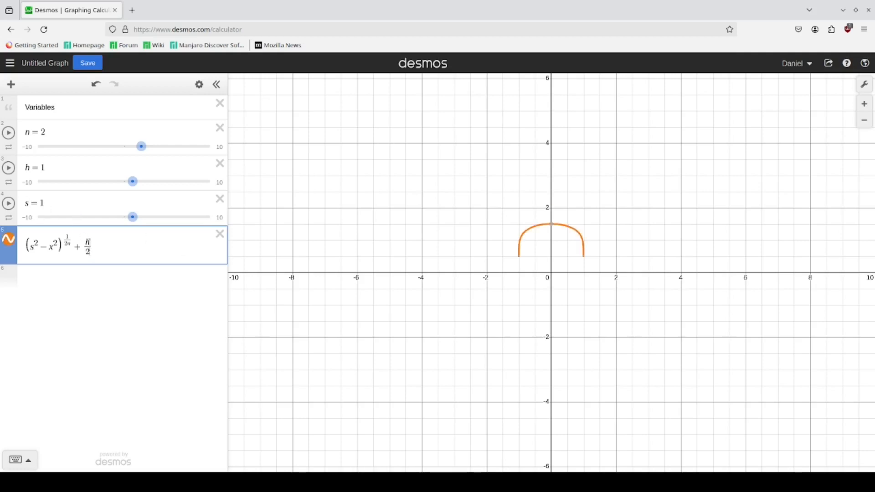
Add the mirrored lower curve −(s² − x²)^(1/(2n)) − h/2 in a new row, based on a copy of the orange expression
drag(113, 248, 32, 266)
click(128, 246)
key(Return)
text((s^2-x^2)^(1/2n)+h/2)
click(26, 284)
text(-)
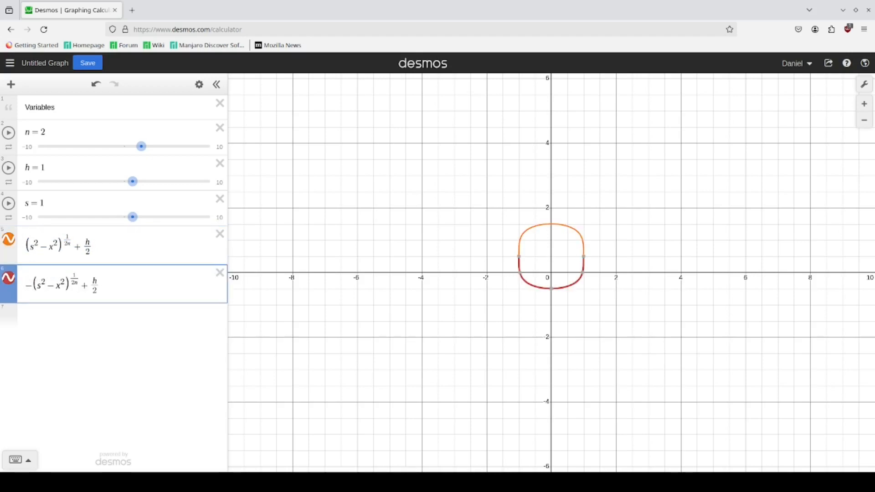
double_click(85, 286)
text(-)
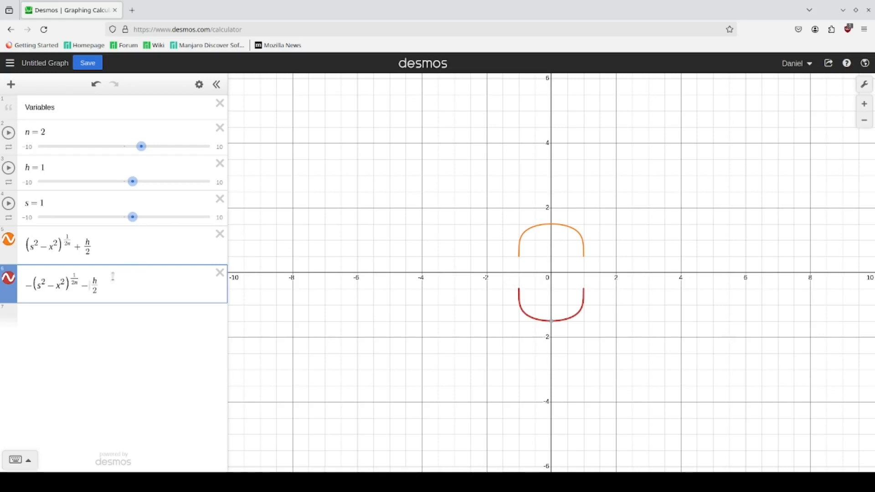
Adjust the sliders to h = 1.8 and s = 1.5, and add an empty expression row below the lower curve
drag(133, 181, 140, 182)
mouse_move(133, 217)
mouse_down()
mouse_move(135, 225)
mouse_move(139, 217)
mouse_up()
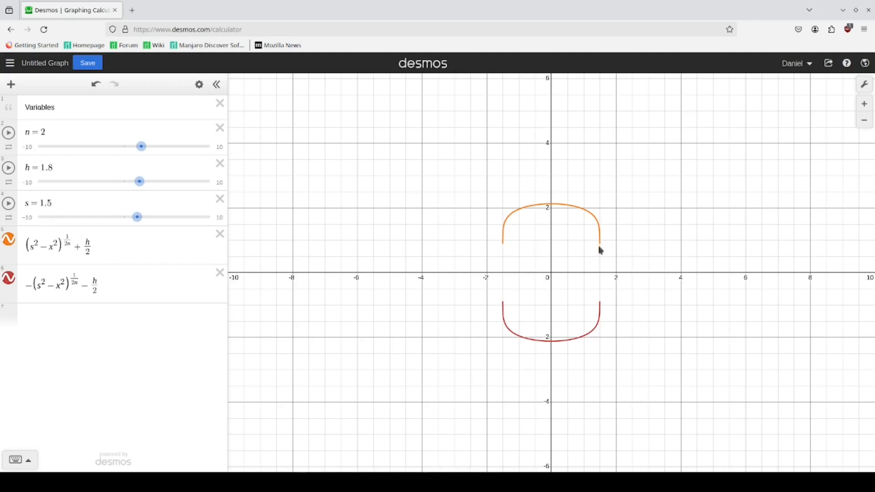
click(122, 290)
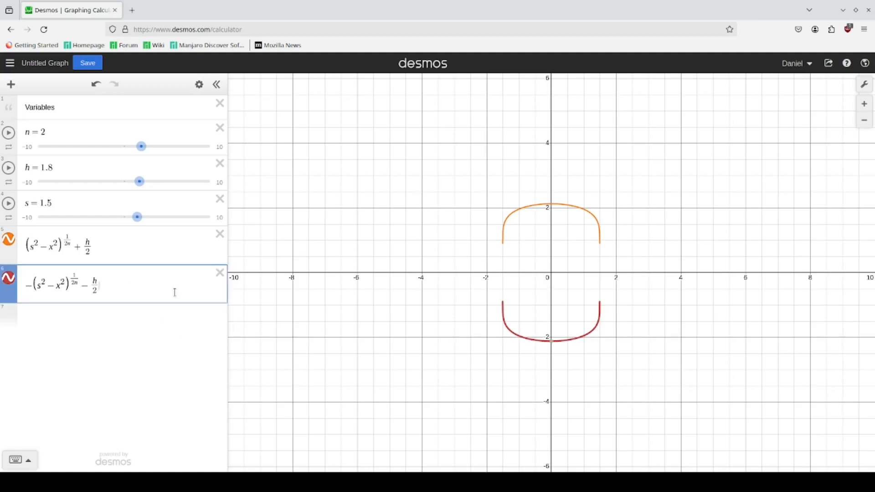
key(Return)
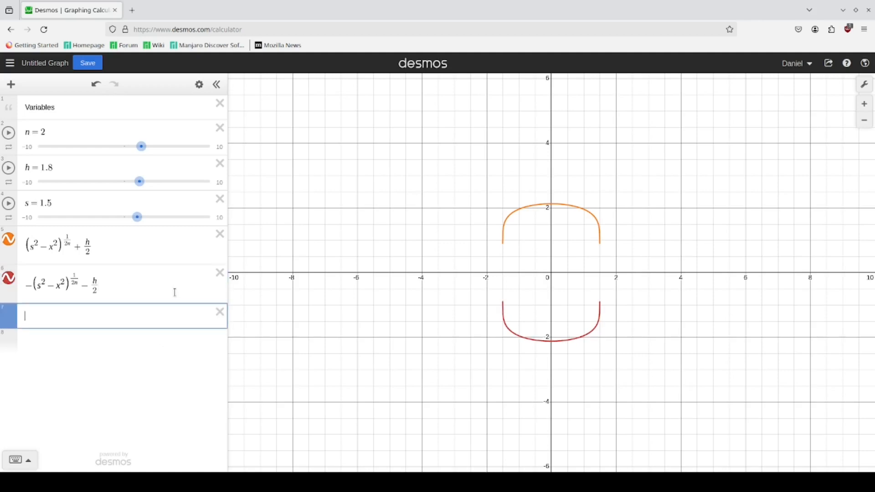
Add the vertical lines x = s and x = −s in two rows below the lower curve
text(x=)
text(s)
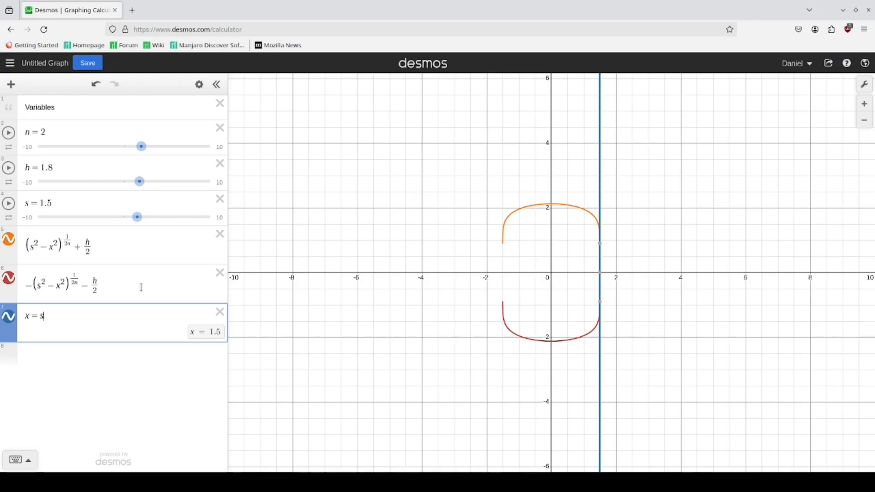
key(Return)
text(x=-2)
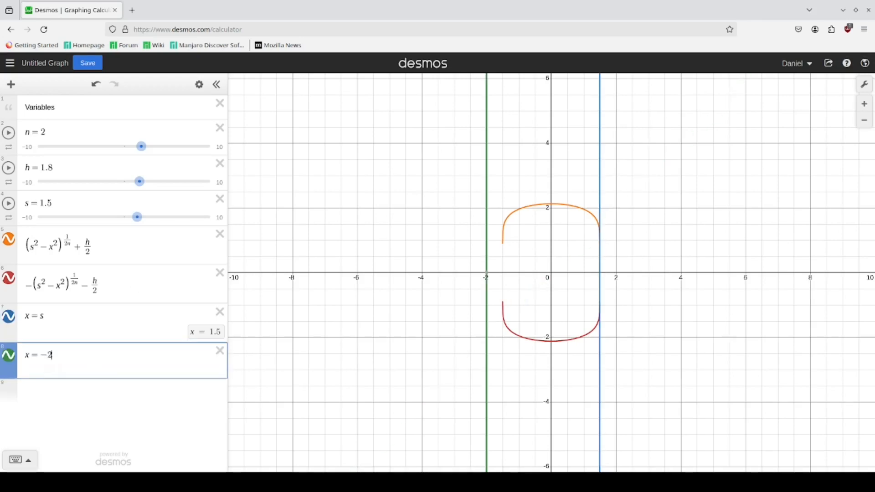
key(BackSpace)
text(y)
key(BackSpace)
text(s)
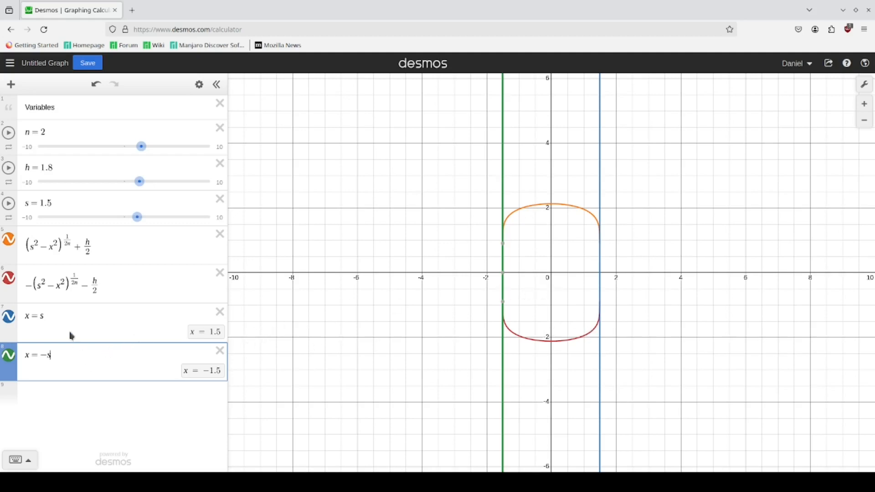
click(8, 315)
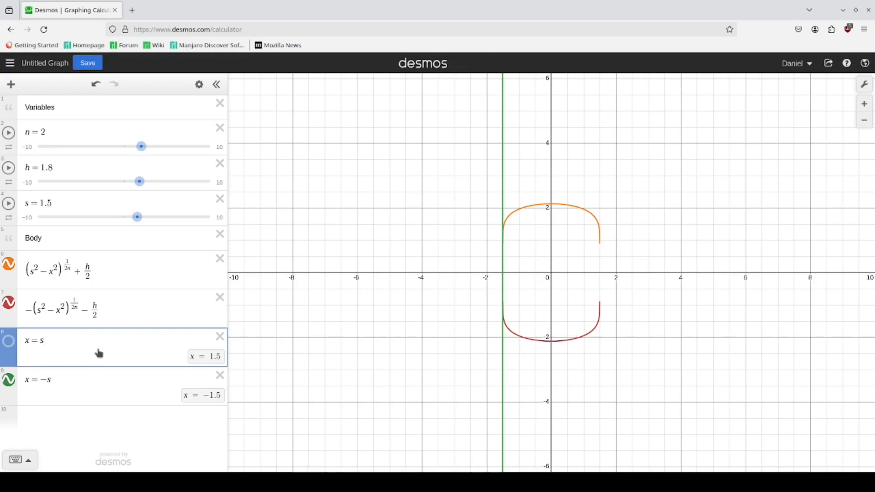
text({-h/)
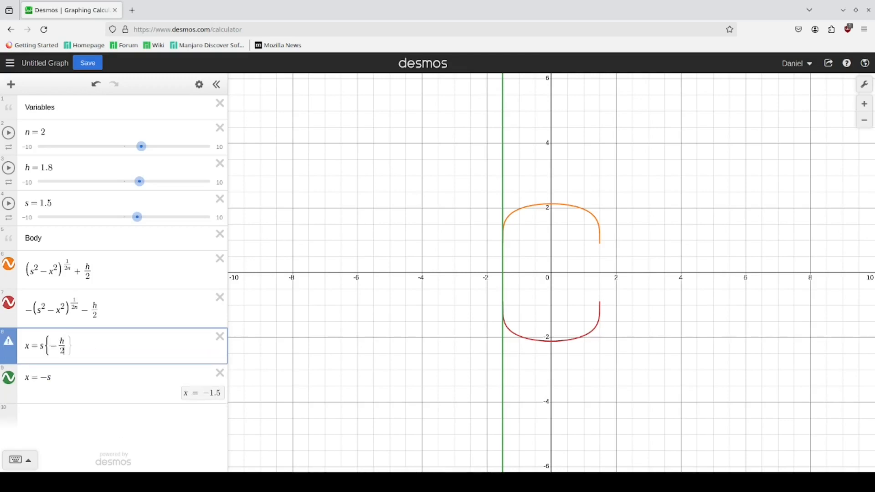
text(2)
key(BackSpace)
key(BackSpace)
key(BackSpace)
key(BackSpace)
key(BackSpace)
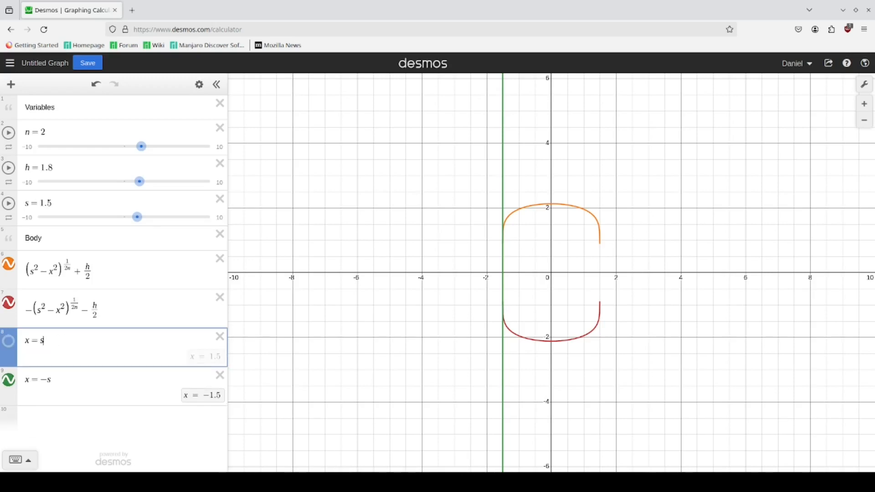
Restrict the line x = −s to {−h/2 ≤ y ≤ h/2}
click(108, 377)
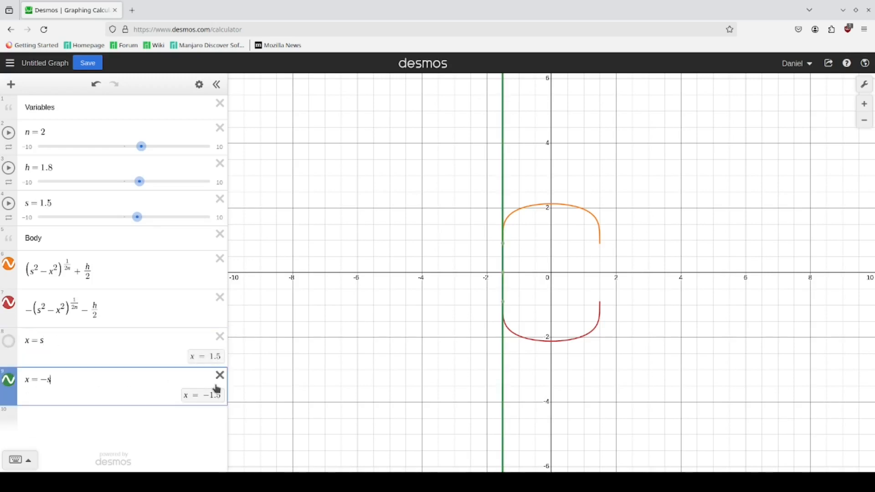
text({)
text(-/)
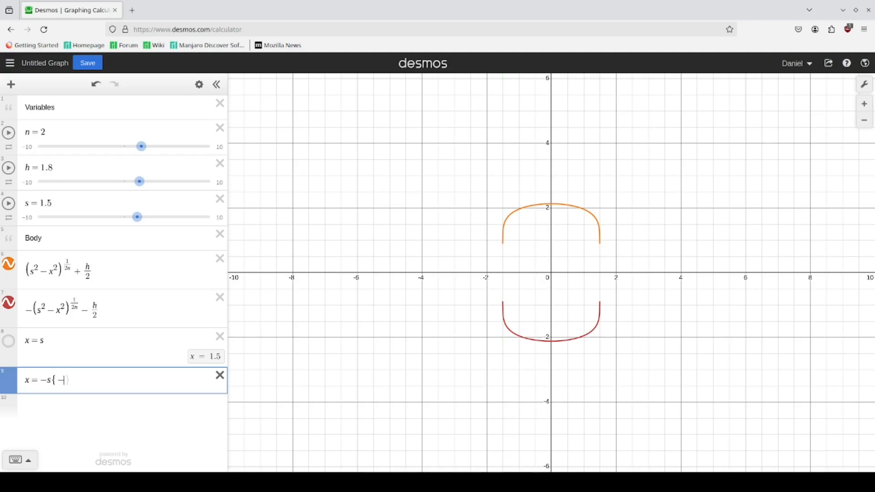
text(h/)
key(Down)
text(2)
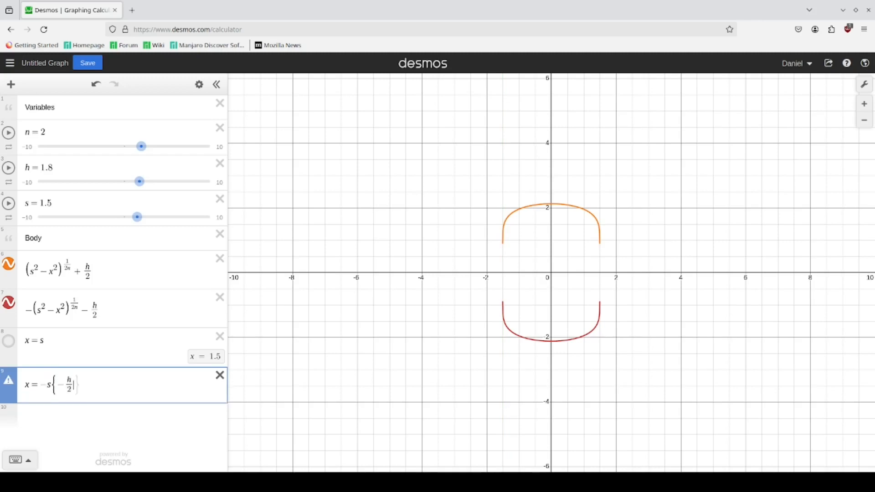
key(Right)
text(<=y)
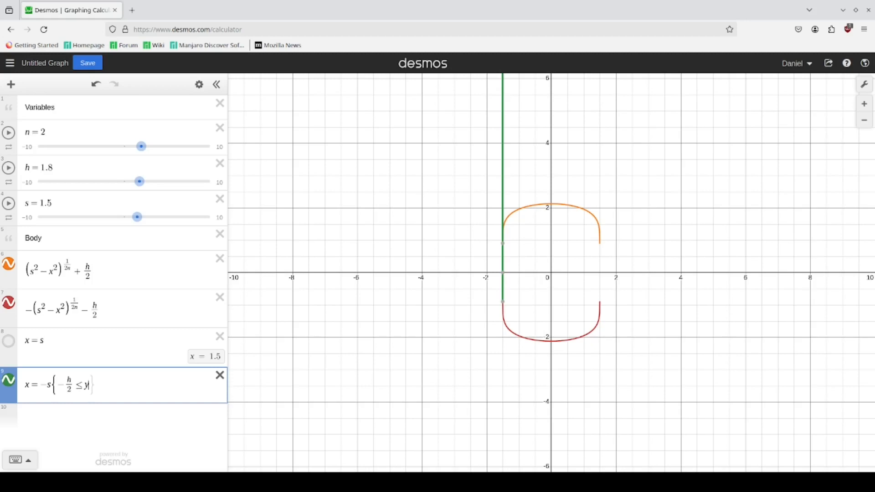
text(<=)
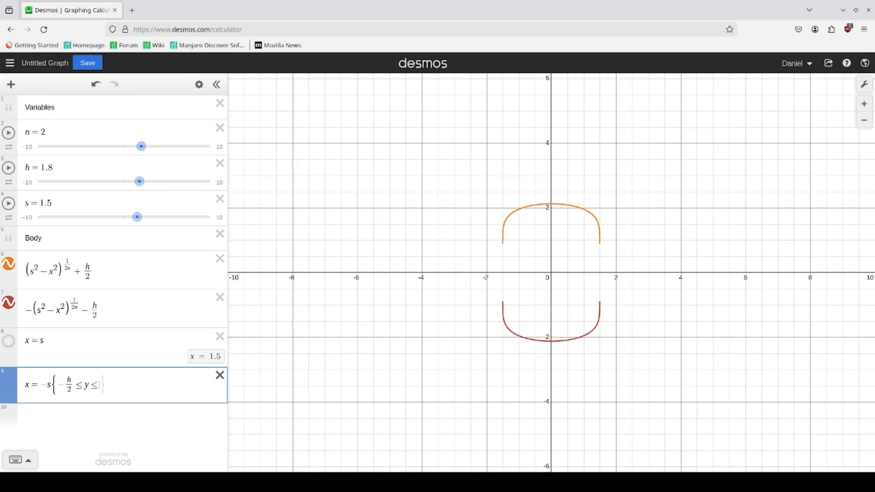
text(h/3)
key(BackSpace)
text(2)
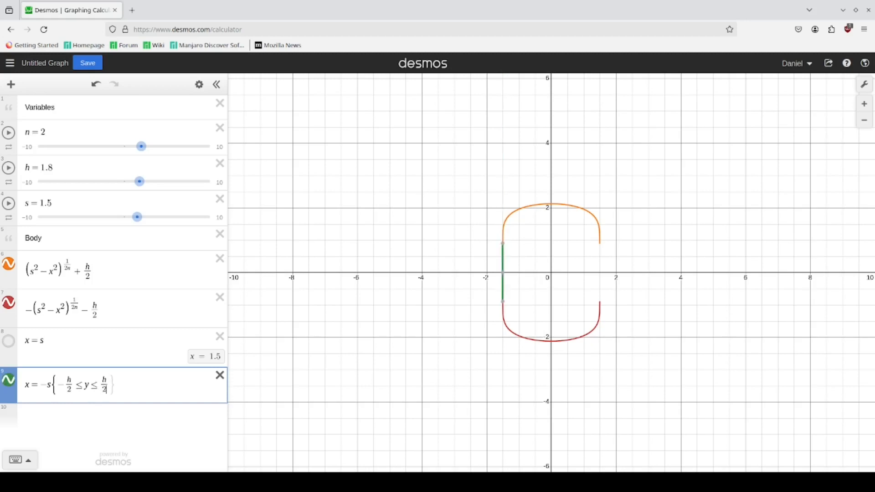
Show the line x = s again and give it the same restriction {−h/2 ≤ y ≤ h/2} as the x = −s line
key(Right)
key(shift+Left)
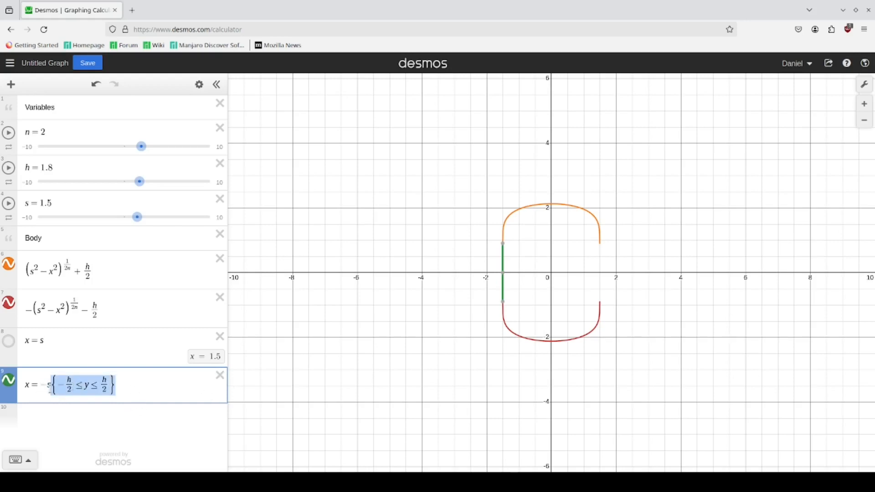
click(8, 341)
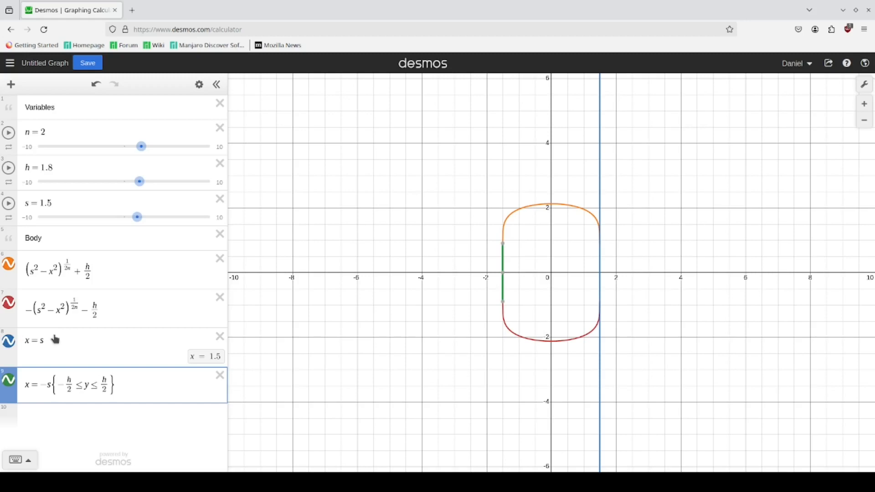
click(73, 340)
text({−h/2 ≤ y ≤ h/2})
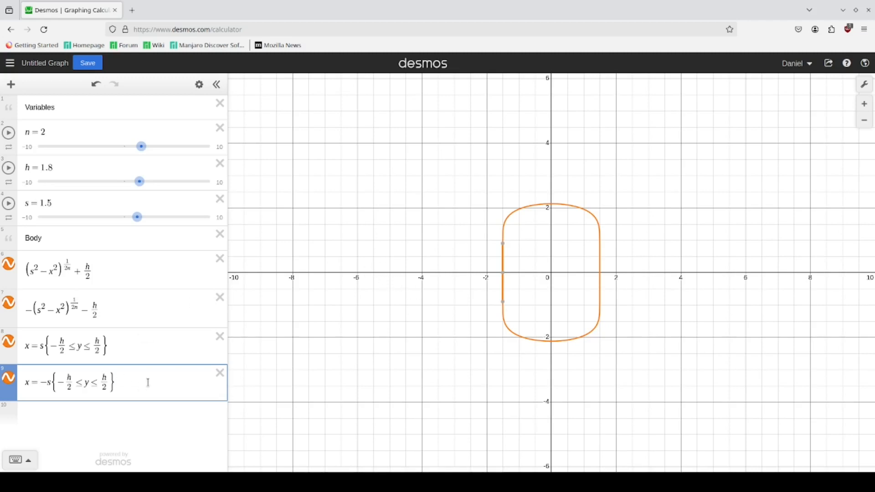
Add a note titled Leaves below the body expressions, followed by an empty expression row
key(Return)
text("Leaves)
key(Return)
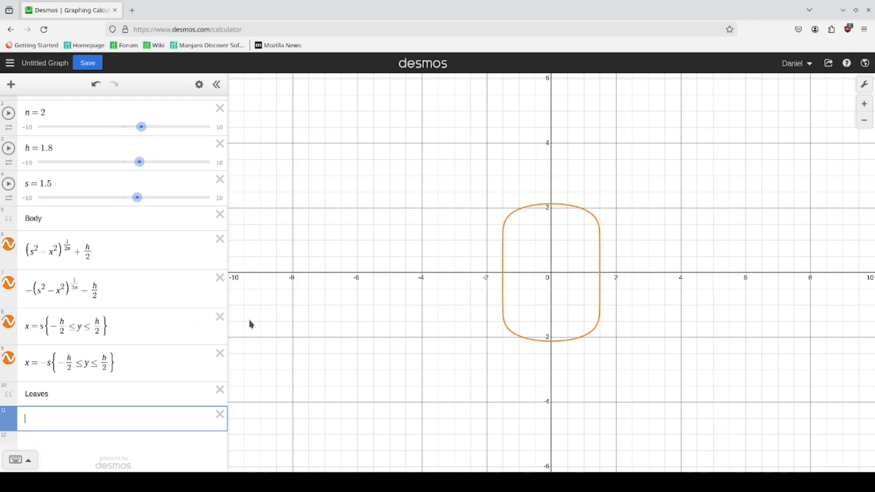
Enter x² + y² = 1 under the Leaves note and change its plus to a minus, giving x² − y² = 1
text(x^2+y^2)
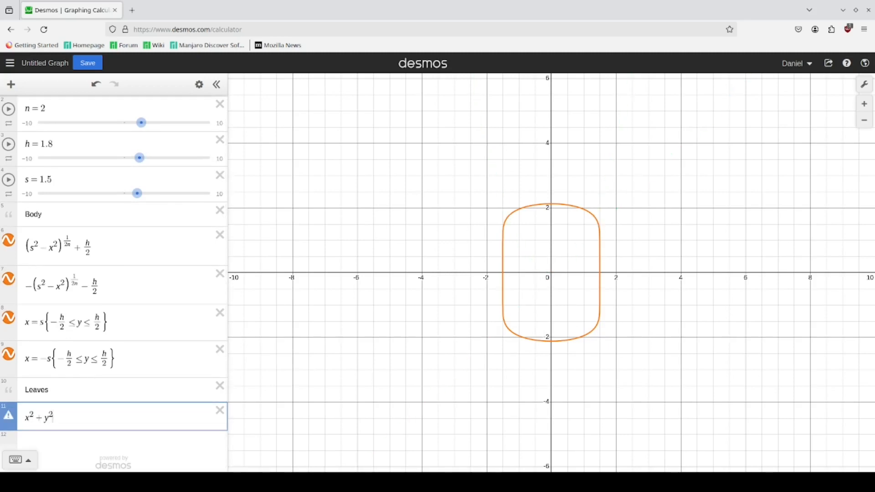
text(=1)
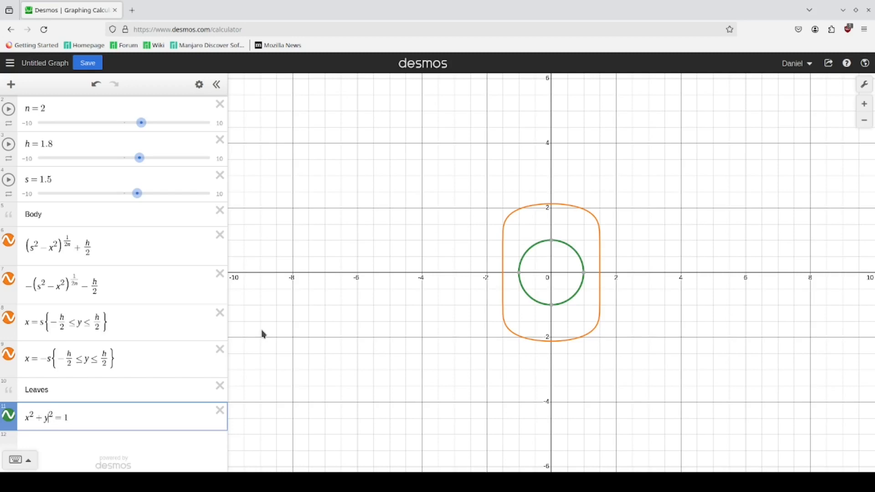
key(BackSpace)
text(-)
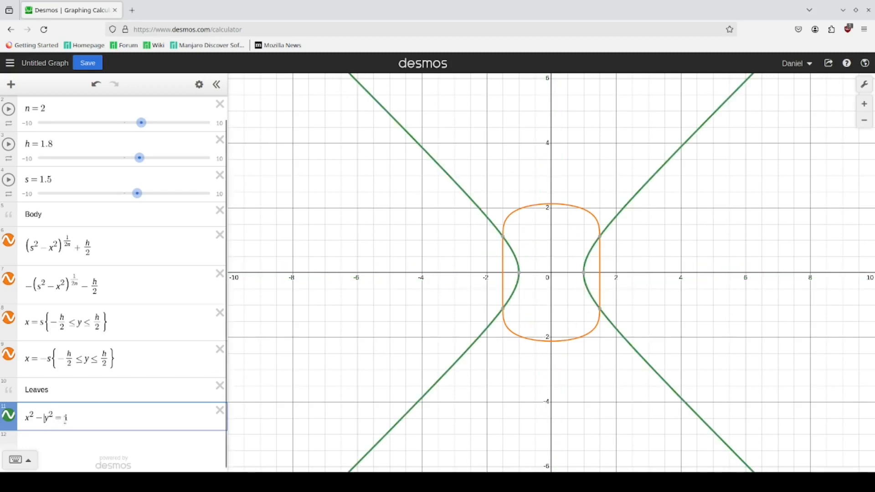
Add the hyperbola y² − x² = 1 in a new row and hide its graph
key(Return)
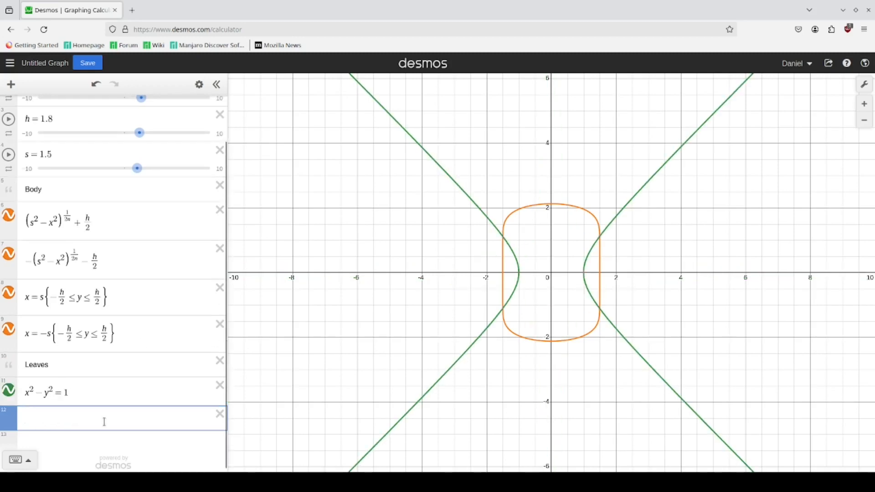
text(y^2)
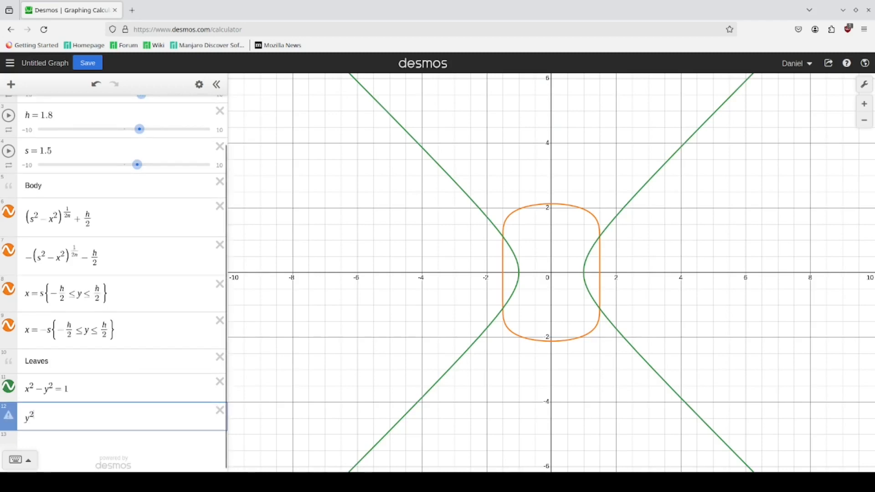
text(-x^2)
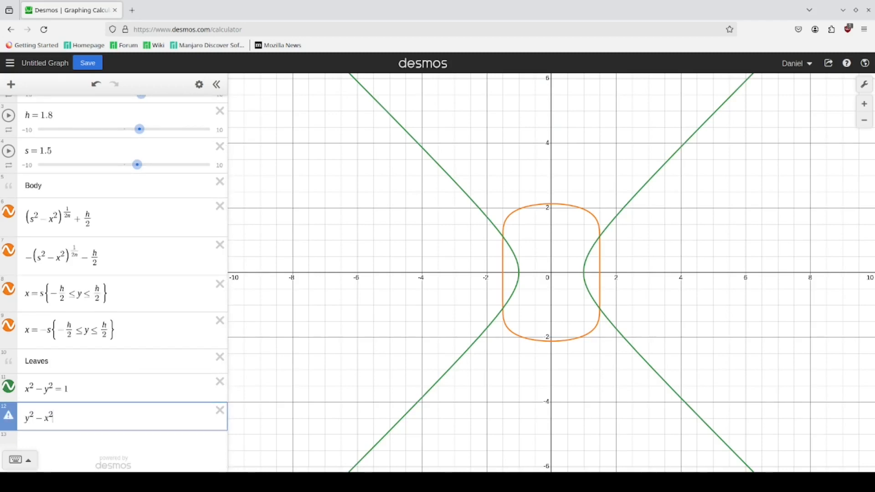
text(=1)
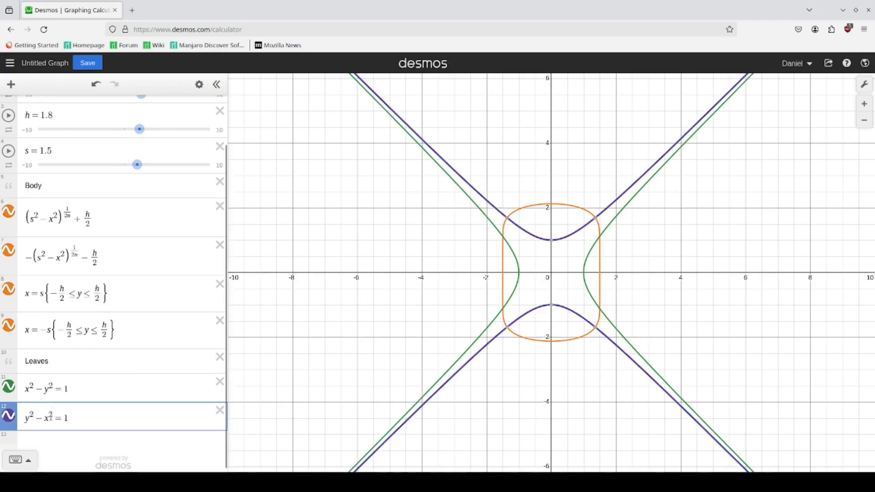
click(10, 416)
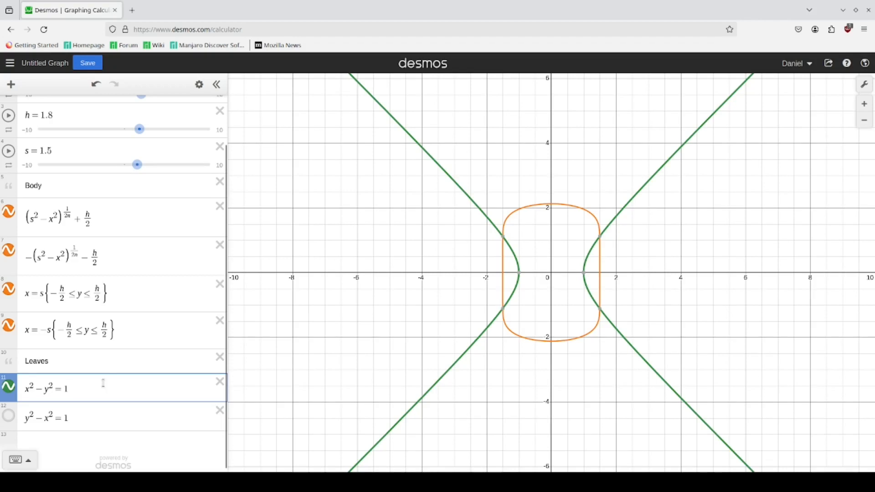
Rearrange the first leaf equation, x² − y² = 1, into y² = x² − 1
text(-x^2)
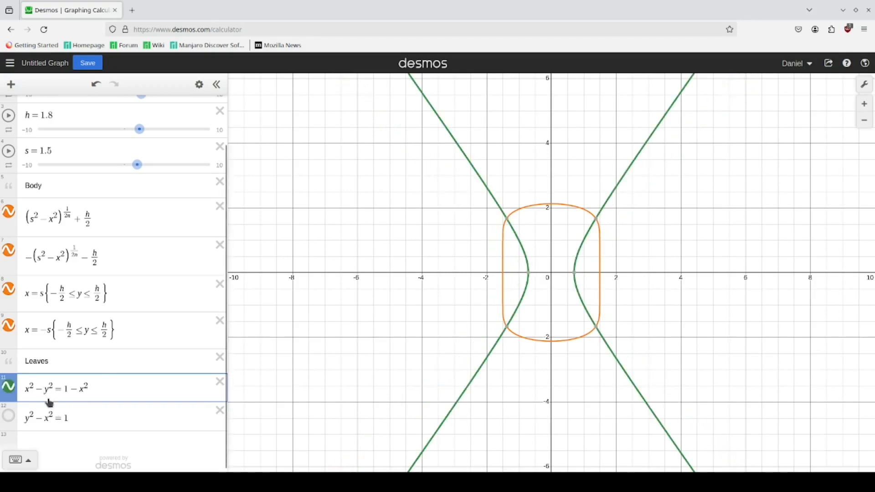
drag(36, 387, 26, 382)
key(BackSpace)
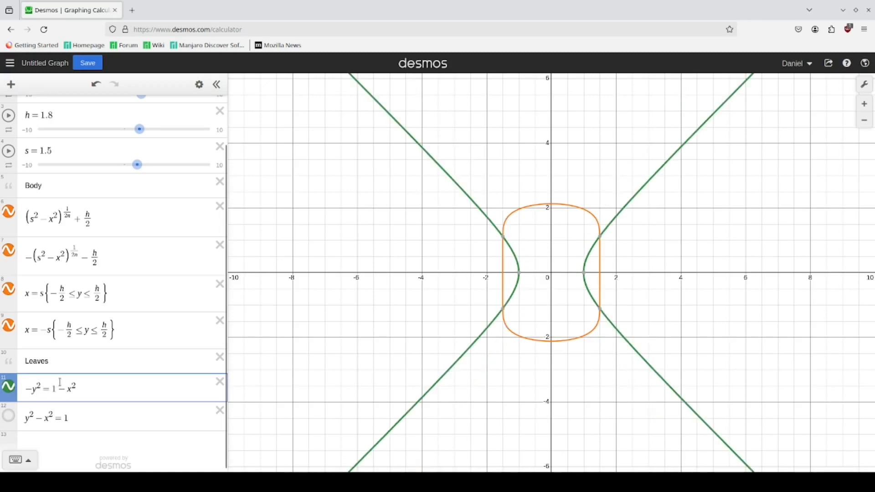
drag(88, 387, 52, 386)
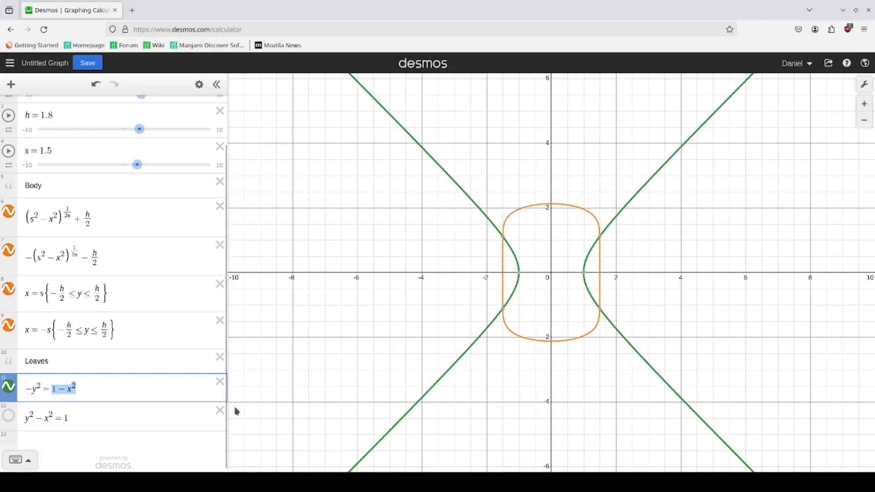
text(x^2)
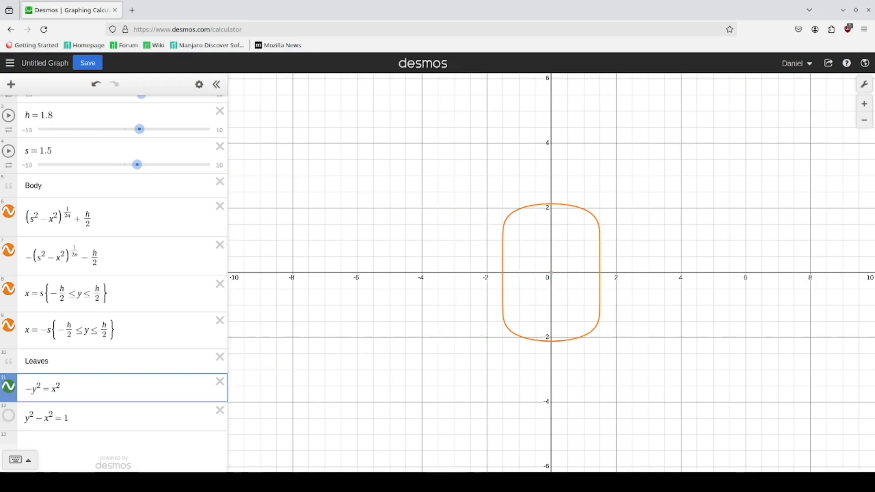
key(Right)
text(-1)
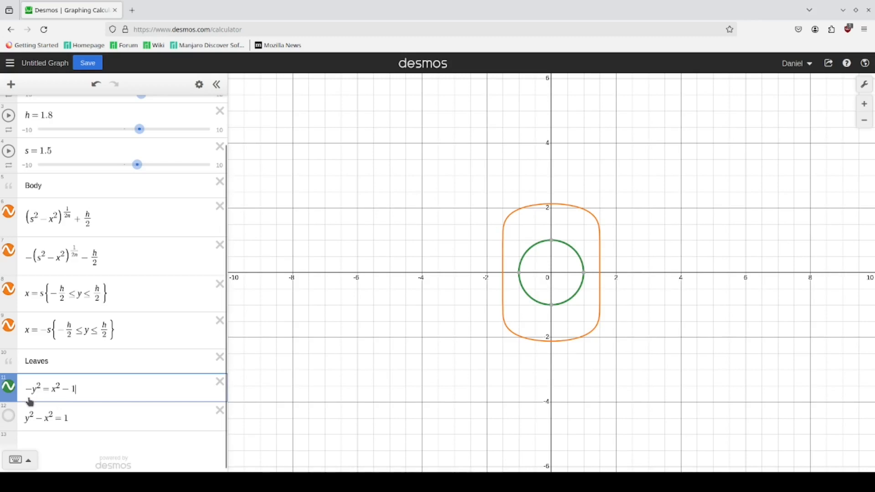
key(BackSpace)
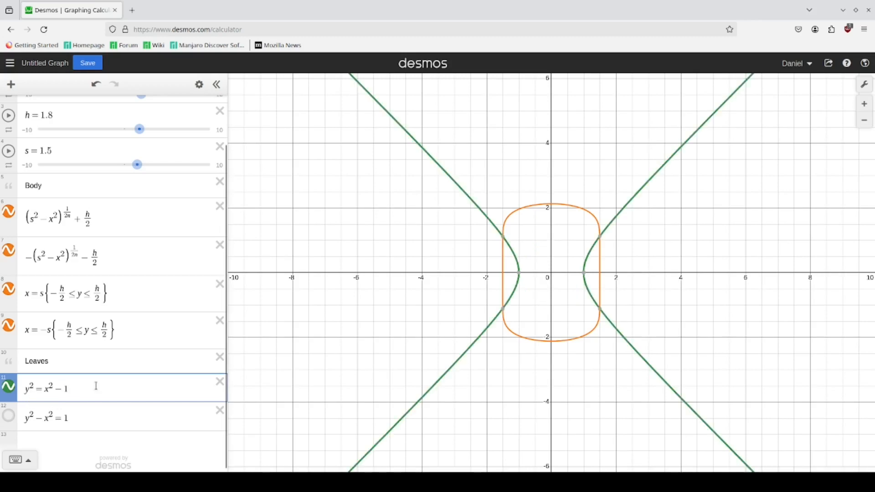
Put the right side of the leaf equation under a square root and remove the square from y, giving y = √(x² − 1)
drag(44, 389, 77, 389)
key(ctrl+x)
text(sqrt)
key(ctrl+v)
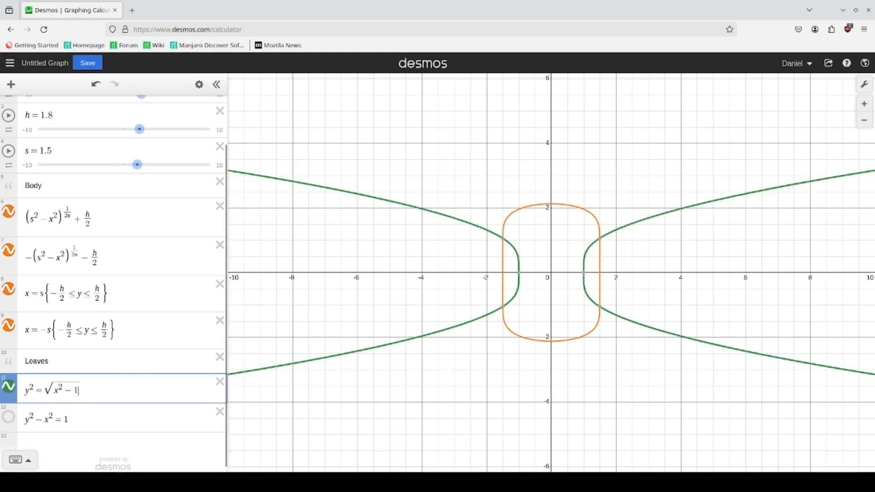
click(45, 391)
key(BackSpace)
key(BackSpace)
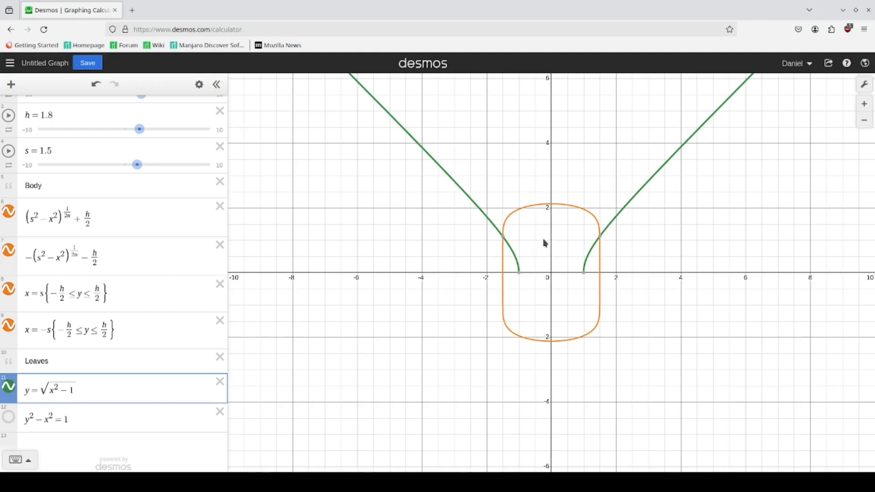
Delete the hidden y² − x² = 1 expression
click(530, 210)
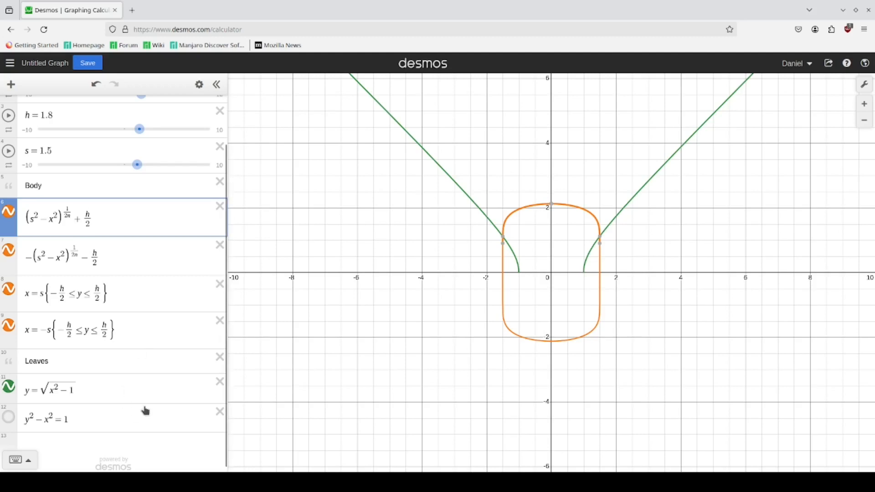
scroll(136, 406, down, 1)
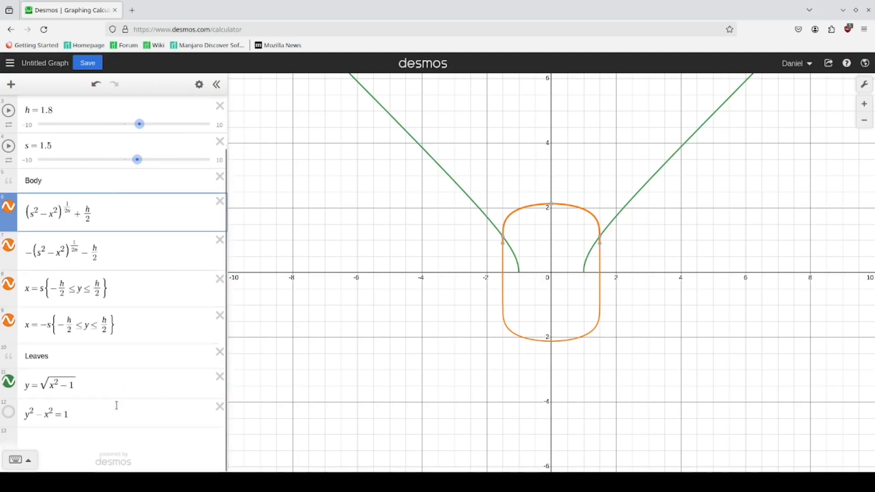
click(218, 405)
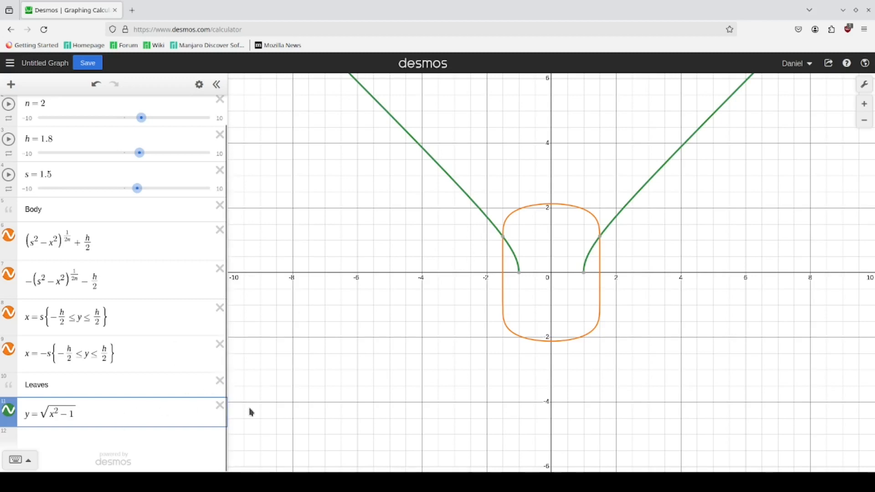
Shift the leaf curve upward by adding 1.8 to its equation, giving y = √(x² − 1) + 1.8
text(+1.8)
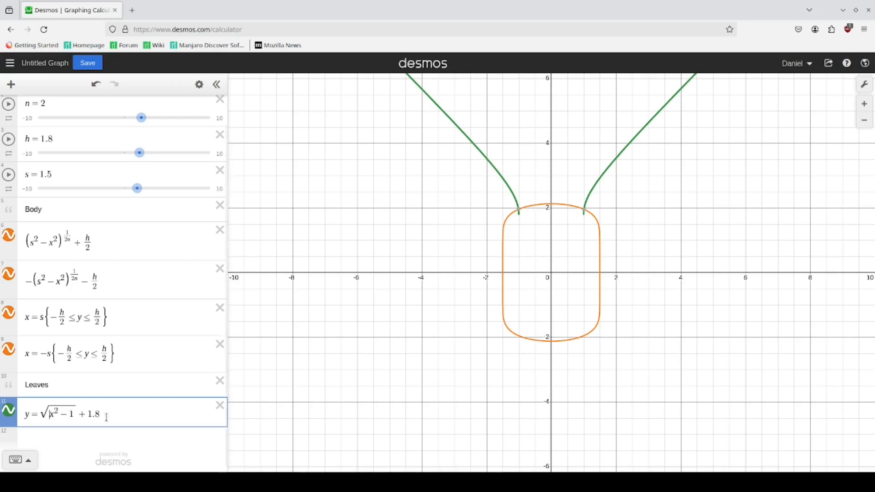
click(54, 415)
text(2)
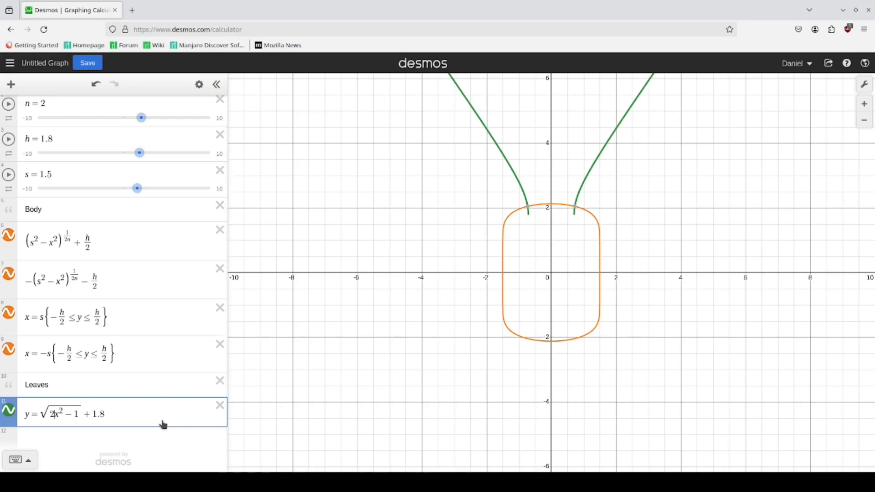
key(BackSpace)
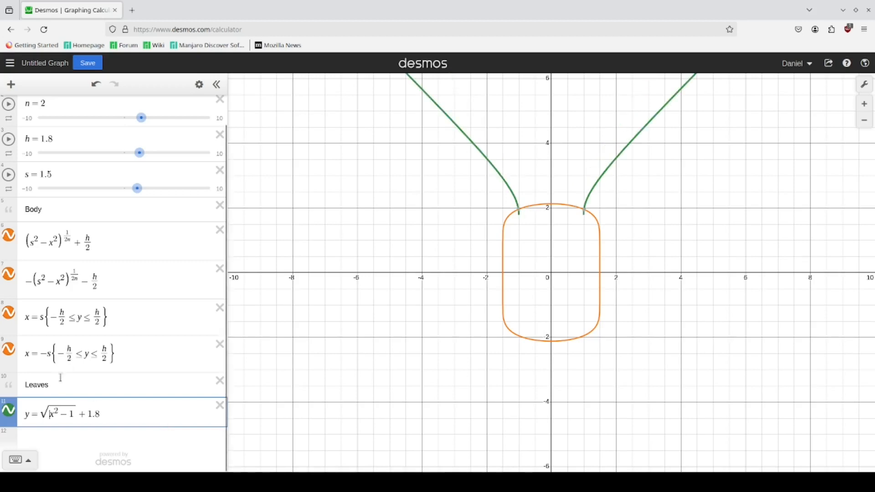
Stretch the leaf curve vertically by multiplying its square root by 1.4, trying factors of 2 and 1.2 first
click(41, 416)
text(2)
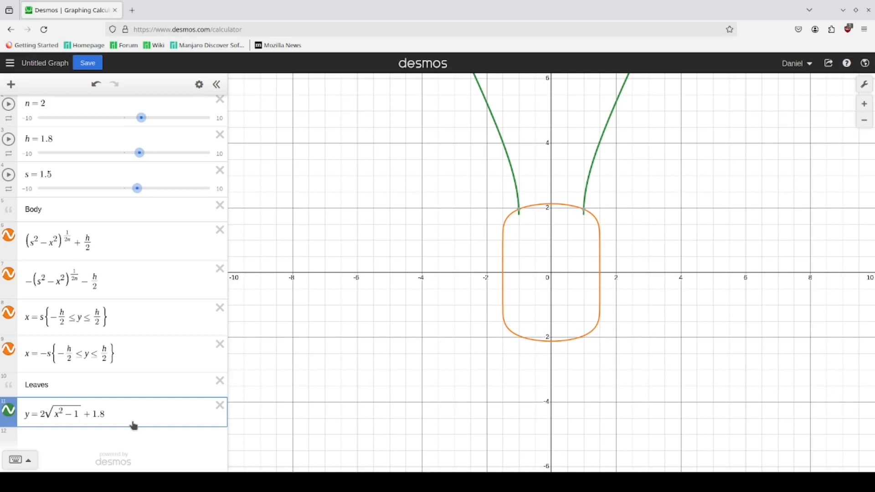
key(BackSpace)
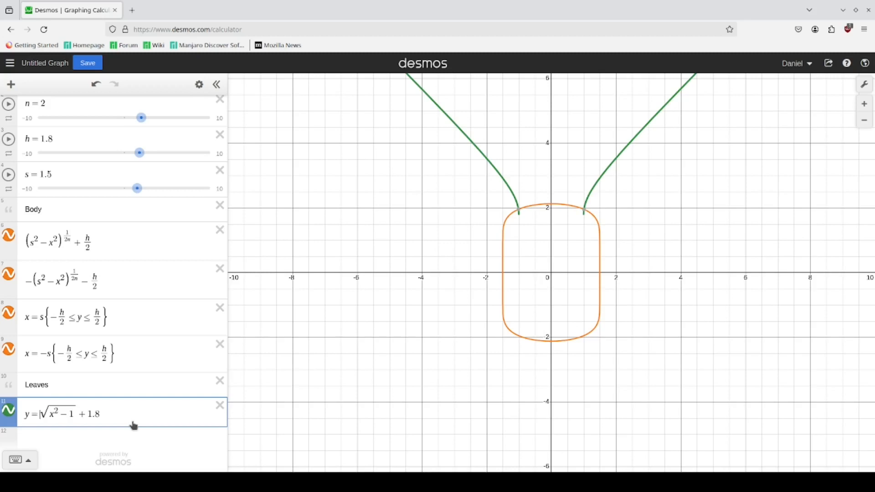
text(1.2)
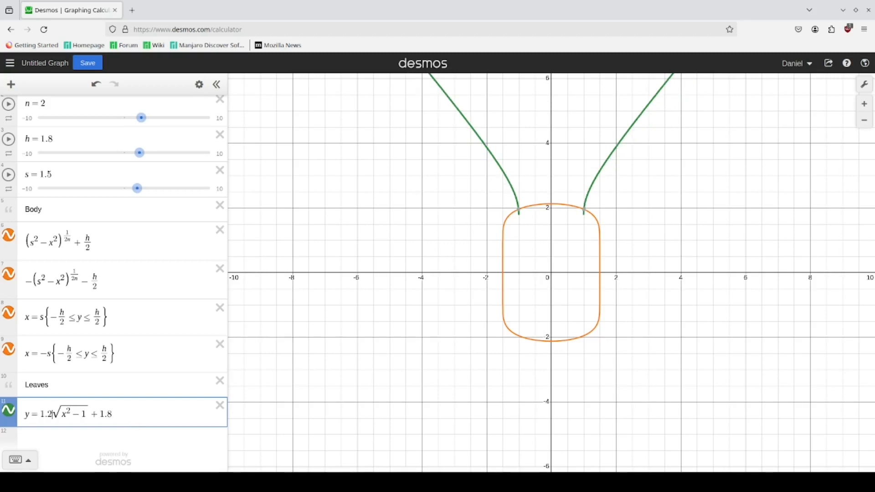
key(BackSpace)
text(4)
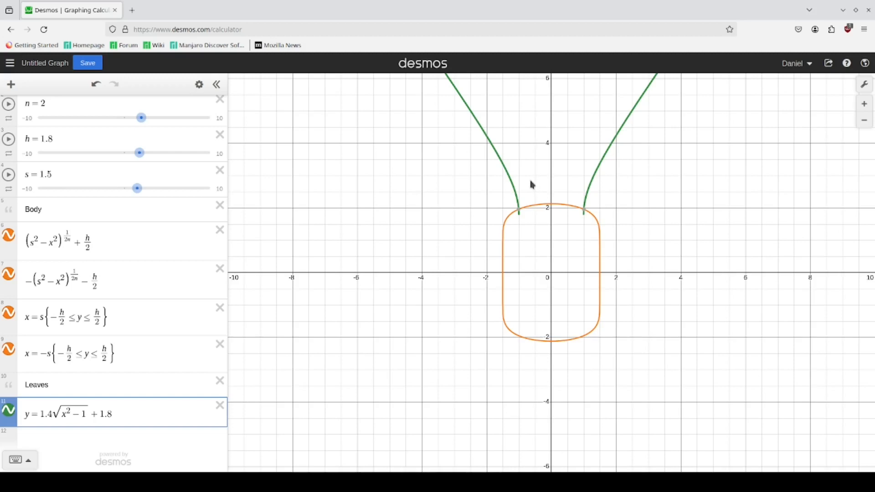
Check where the leaf curve crosses the body's top edge and restrict the curve to −1.0061 ≤ x ≤ 1.0061
scroll(652, 267, up, 5)
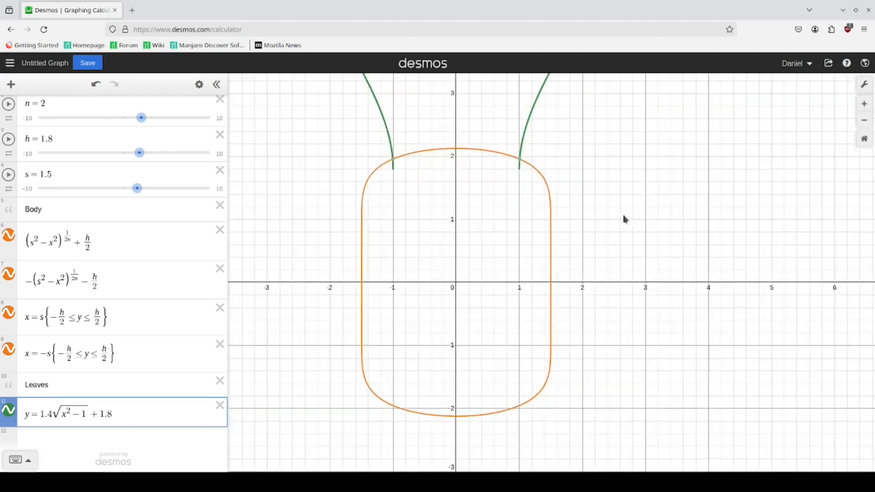
scroll(603, 293, up, 5)
click(555, 234)
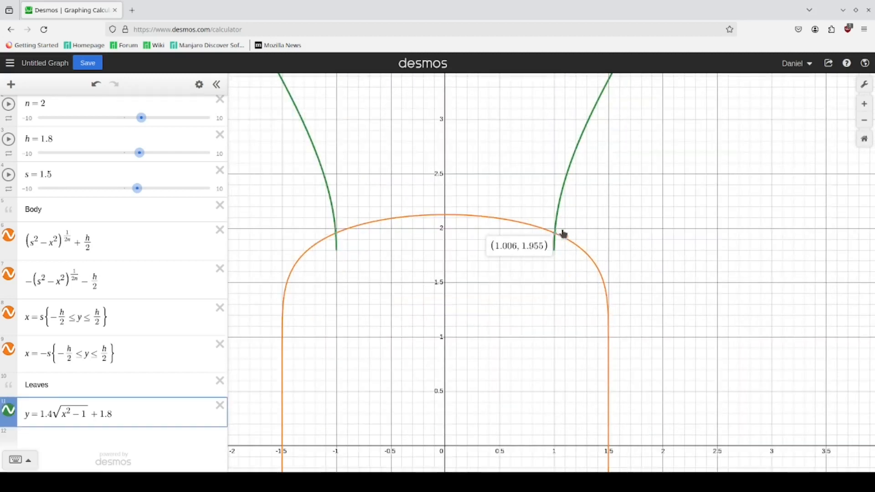
scroll(557, 234, up, 3)
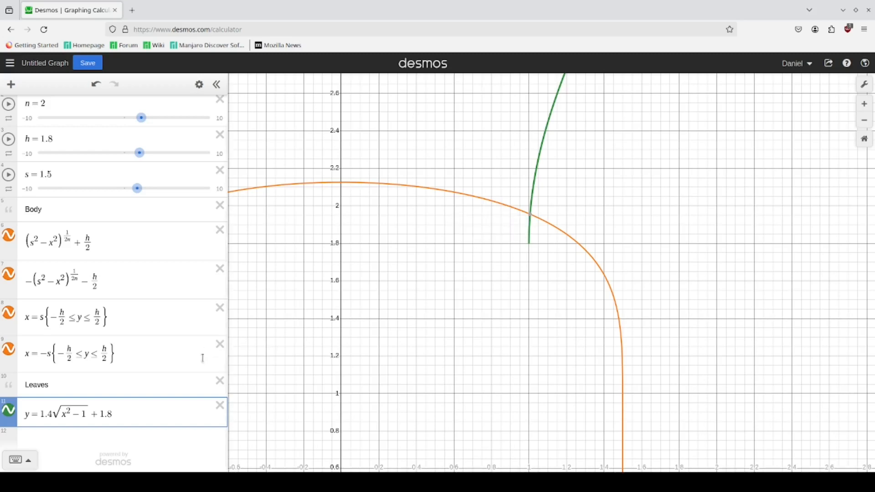
text({-1.006)
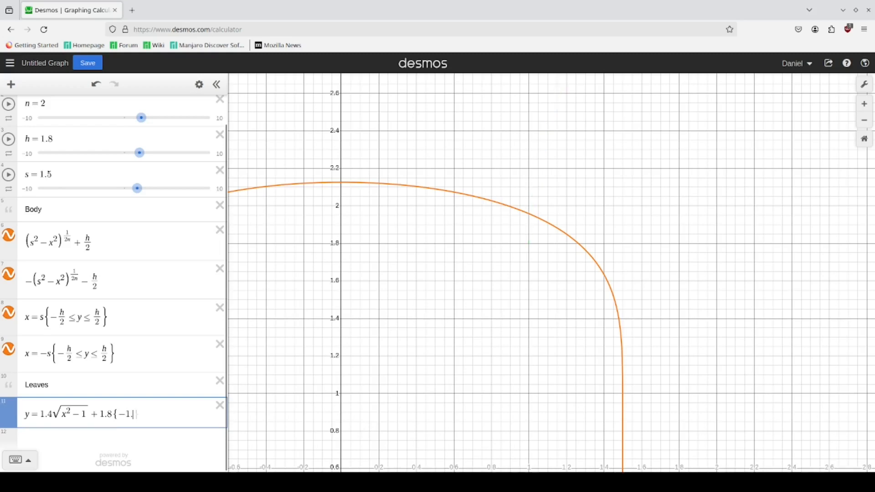
text(1<=x<=)
text(-)
text(1)
key(BackSpace)
key(BackSpace)
text(1.00)
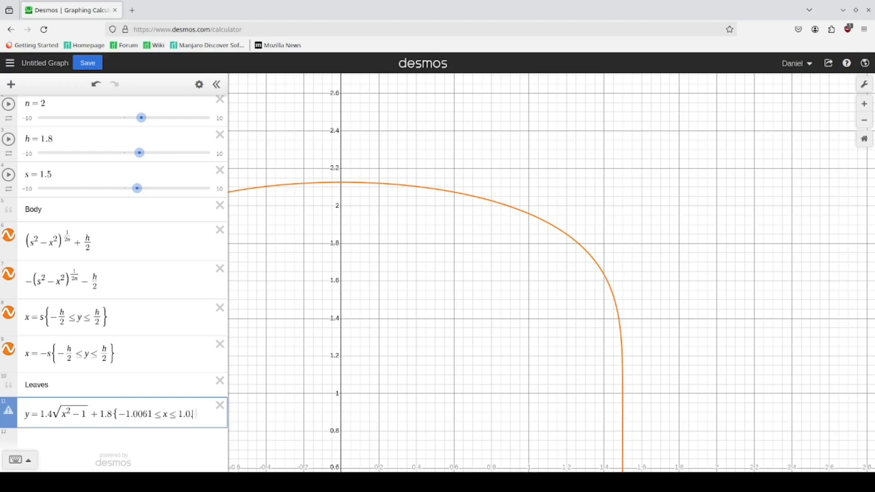
text(61)
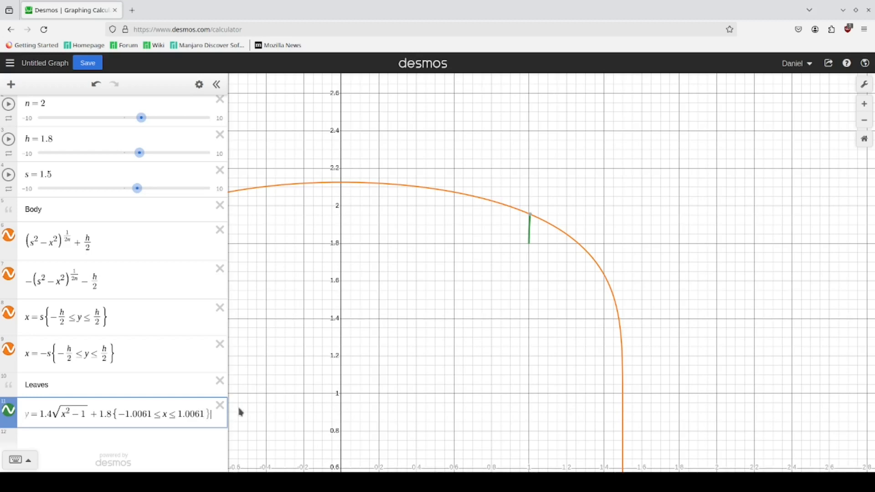
Change the leaf curve's restriction to −1.0061 ≥ x, x ≥ 1.0061, so only the parts outside the body are drawn
drag(162, 417, 152, 418)
key(BackSpace)
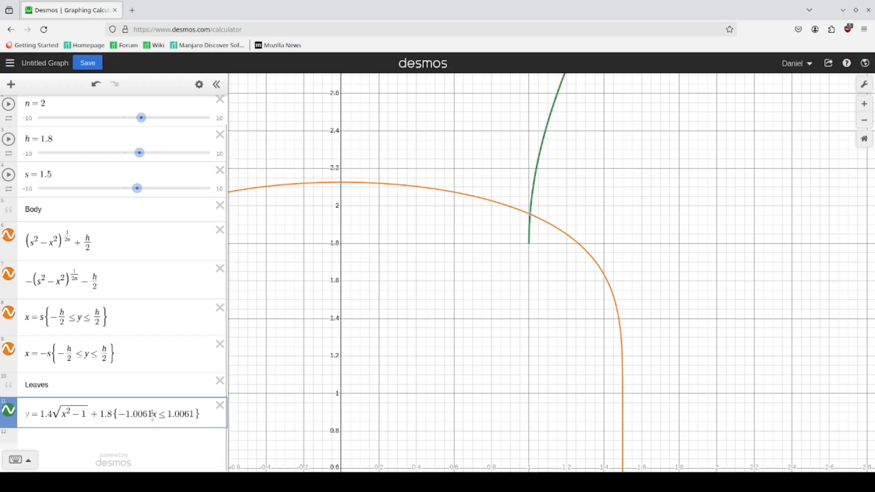
text(>)
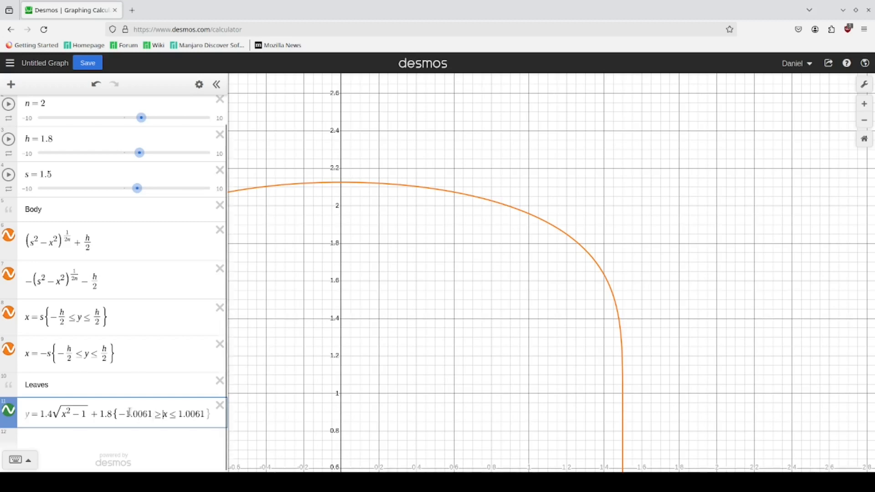
drag(124, 414, 121, 414)
key(BackSpace)
click(171, 414)
click(160, 415)
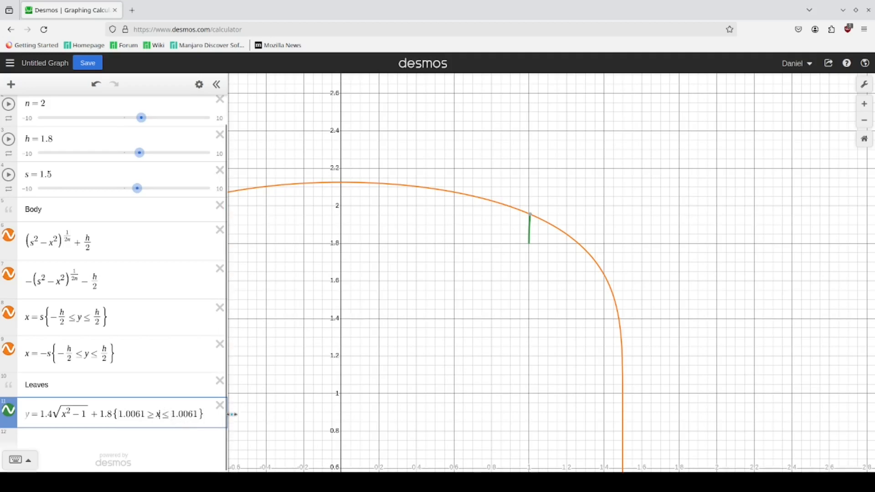
text(,x)
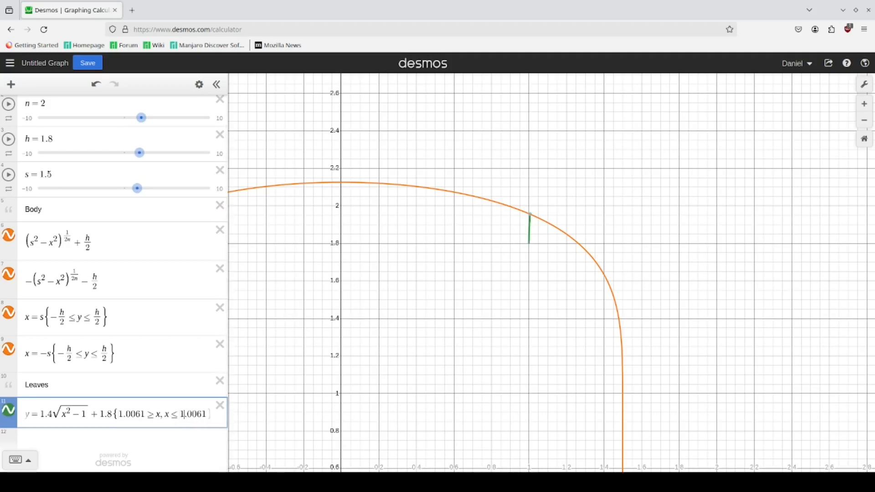
key(BackSpace)
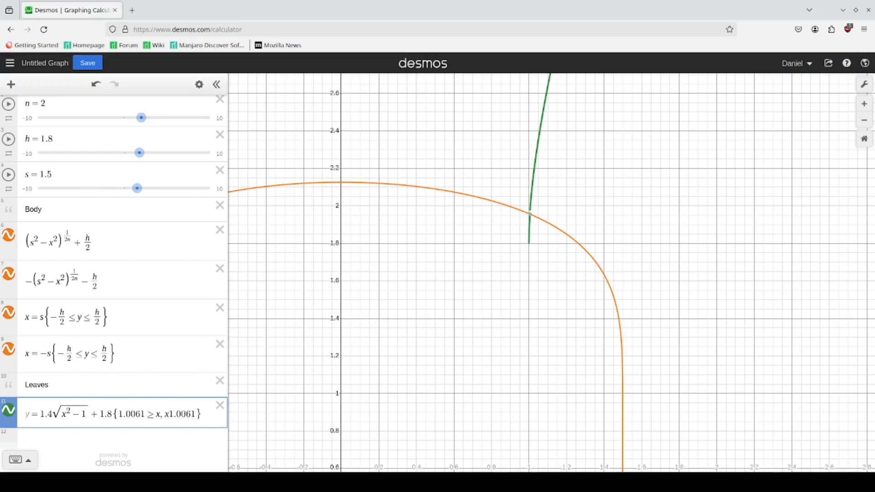
text(>=)
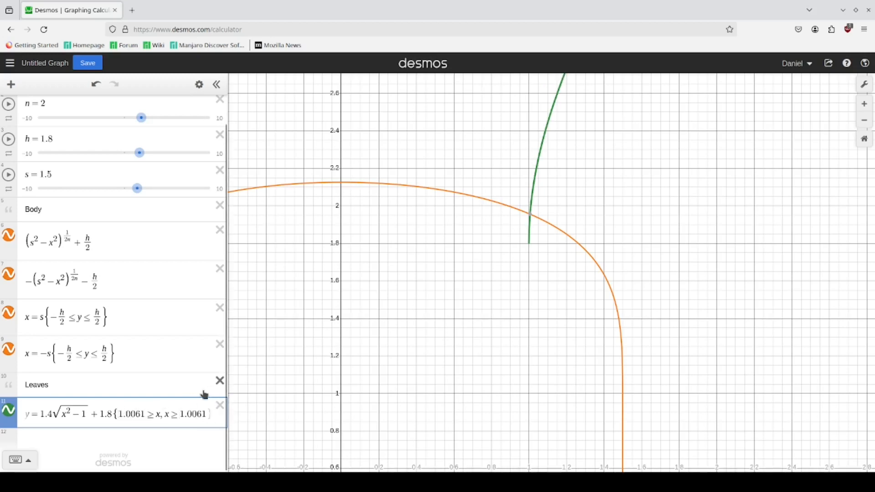
text(-)
Examine both points where the trimmed leaf curves meet the body, and the whole figure
scroll(348, 387, down, 5)
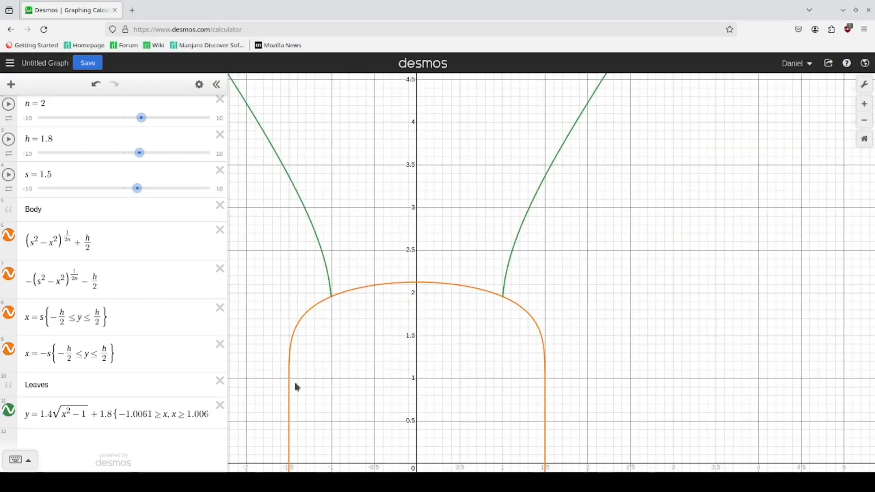
scroll(292, 359, up, 5)
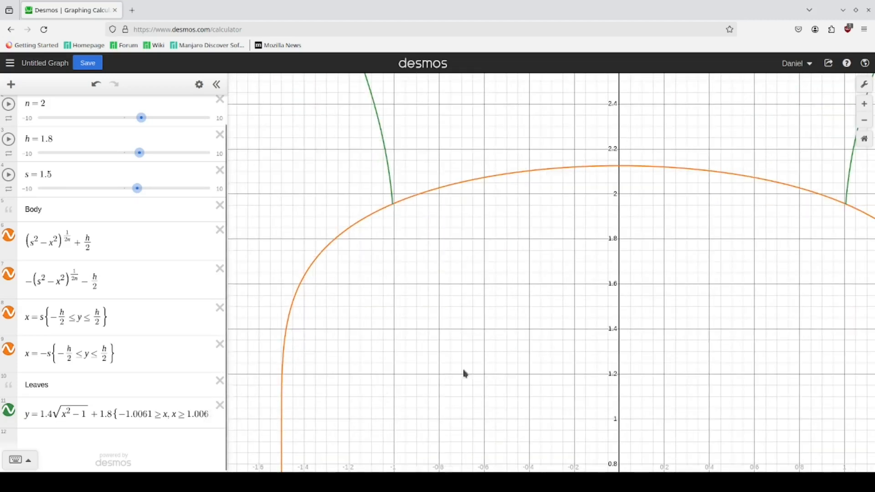
scroll(634, 382, down, 4)
scroll(635, 382, down, 4)
drag(639, 387, 533, 340)
scroll(523, 363, down, 2)
drag(651, 386, 636, 351)
scroll(659, 355, down, 1)
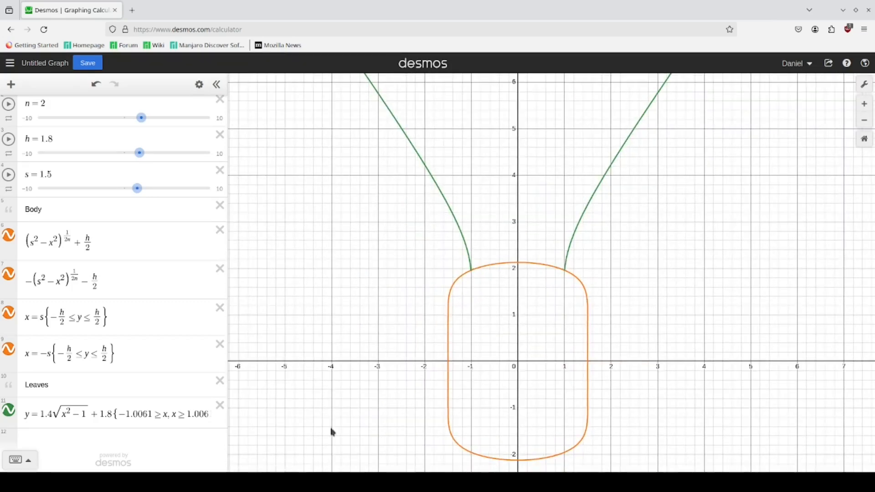
Add the zigzag curve y = arcsin(sin(x)) in a new row below the leaf equation
click(156, 417)
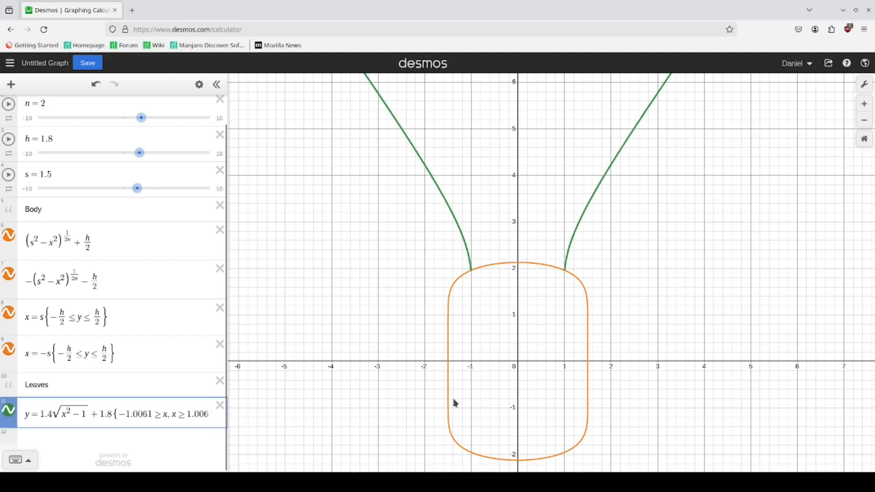
key(Return)
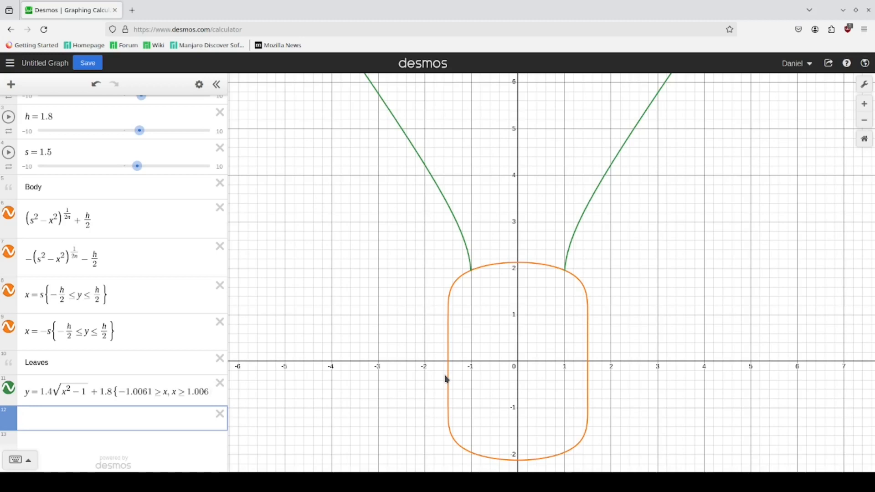
text(y = arcsin)
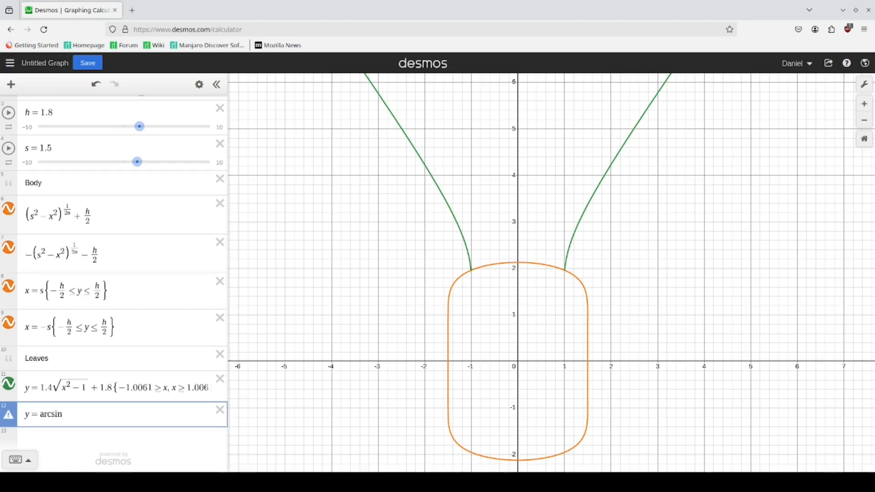
text((sin(x)
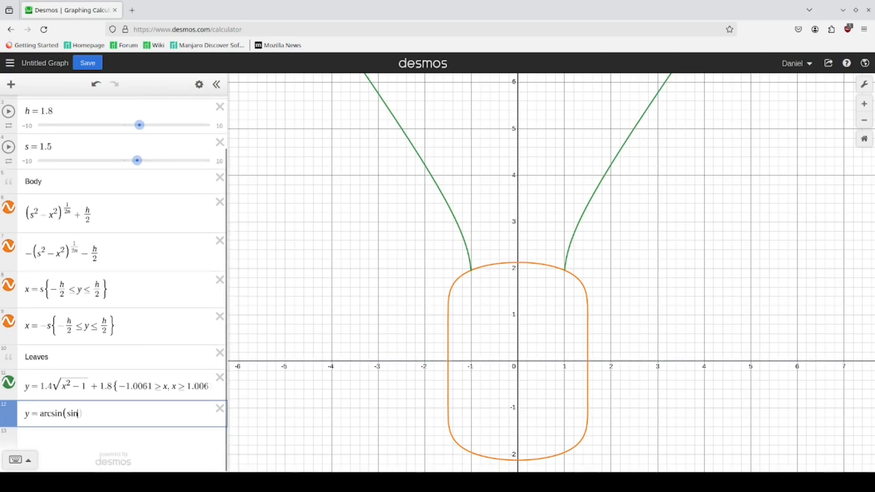
text())
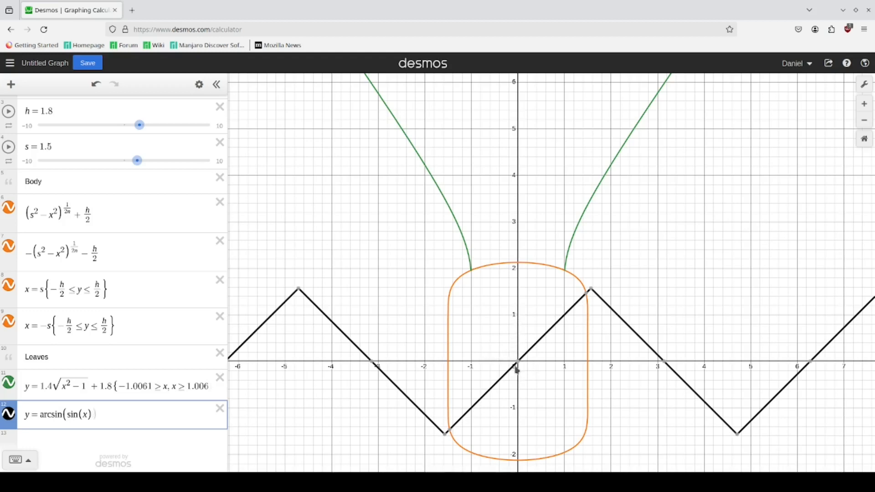
Replace the right side of the zigzag equation with arccos(cos(x))
drag(108, 412, 39, 414)
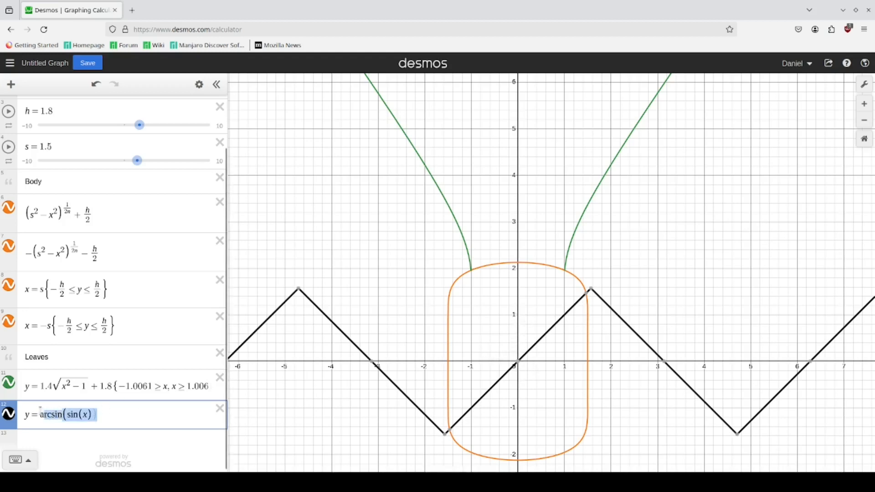
key(BackSpace)
text(arcos()
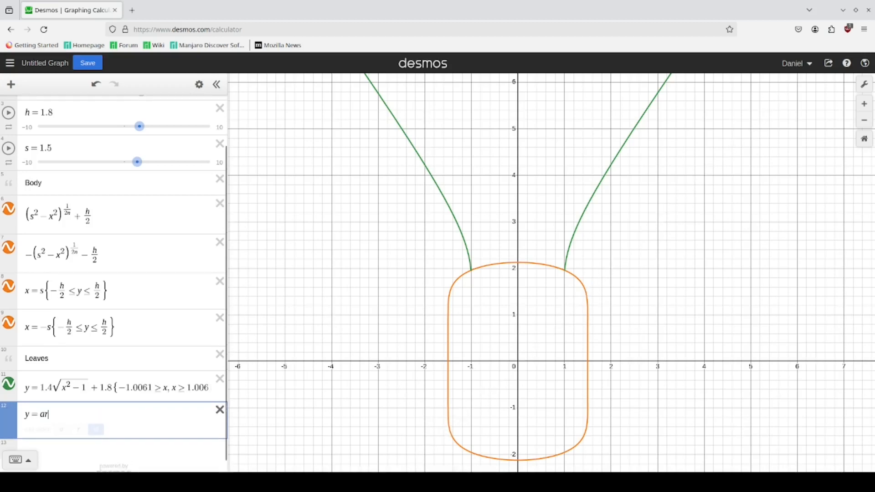
key(BackSpace)
key(BackSpace)
key(BackSpace)
text(ci)
key(BackSpace)
text(os(cos()
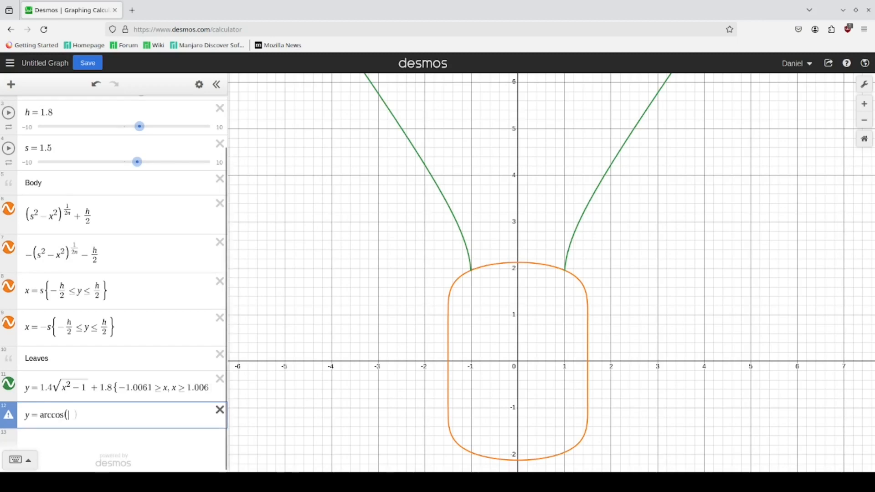
text(x)
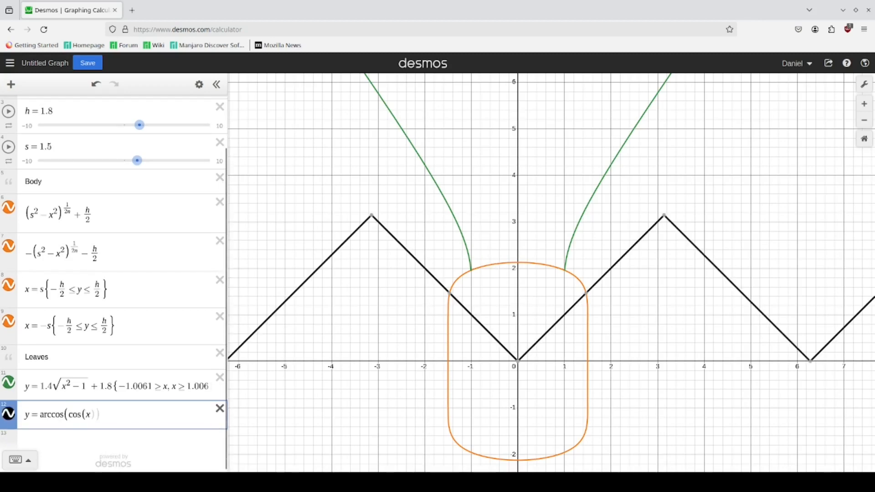
text())
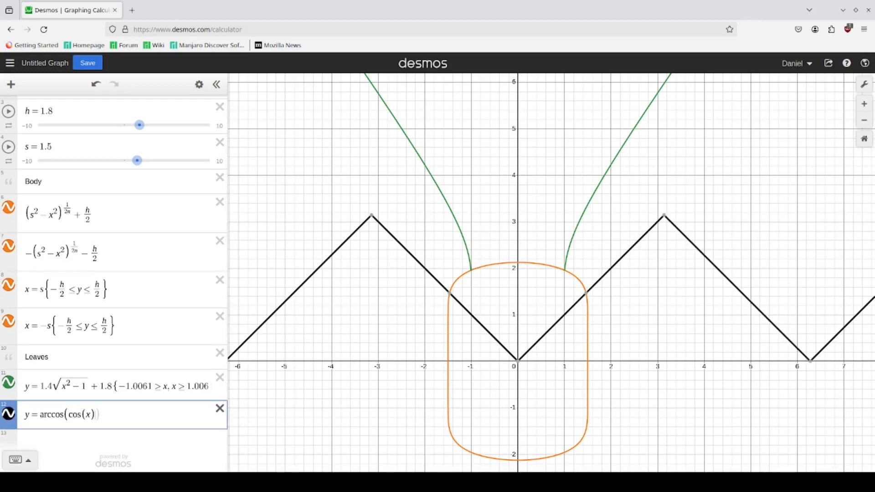
Negate the zigzag curve, giving y = −arccos(cos(x)), and switch the expression list to edit mode
click(40, 415)
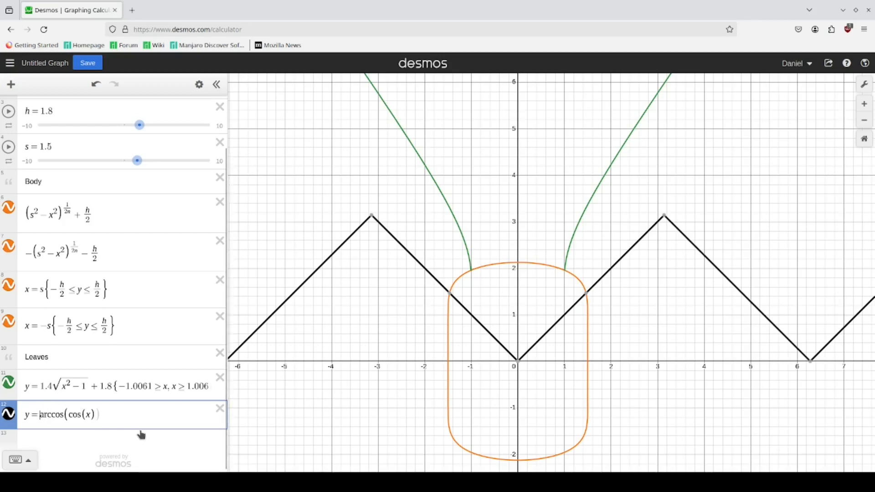
text(-)
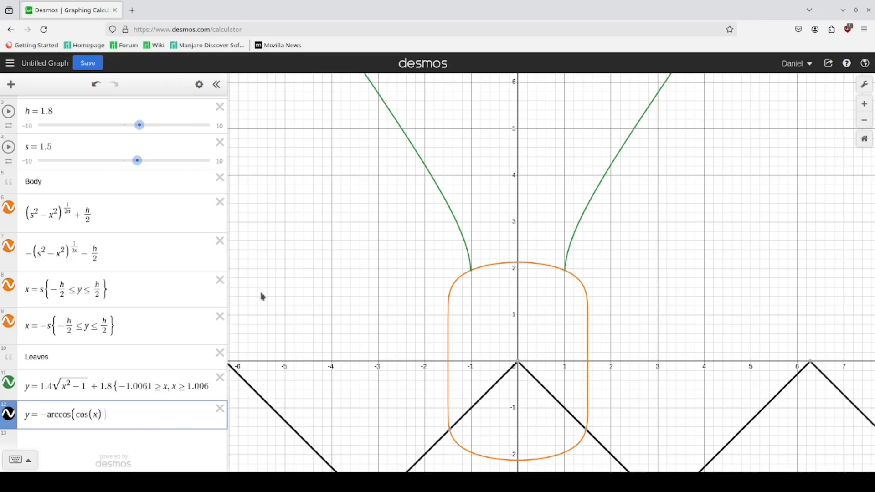
click(202, 88)
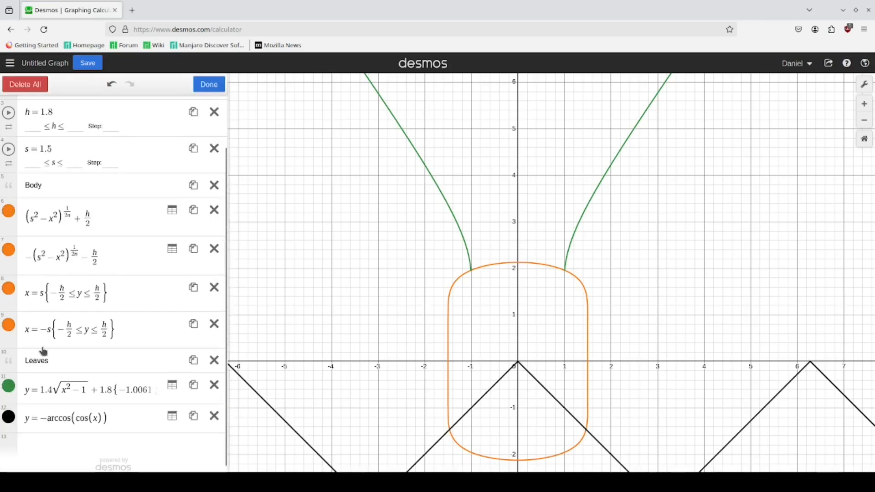
Colour the zigzag curve y = −arccos(cos(x)) blue and leave the expression list's edit mode
click(8, 417)
click(45, 461)
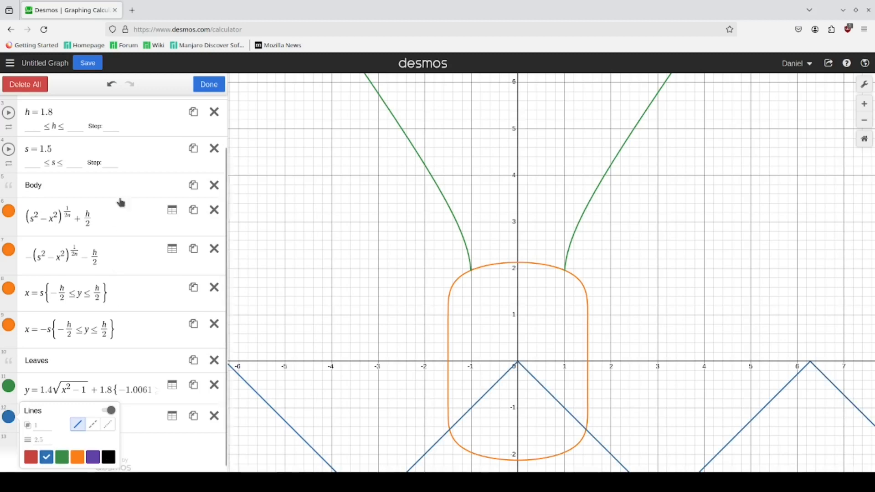
click(218, 86)
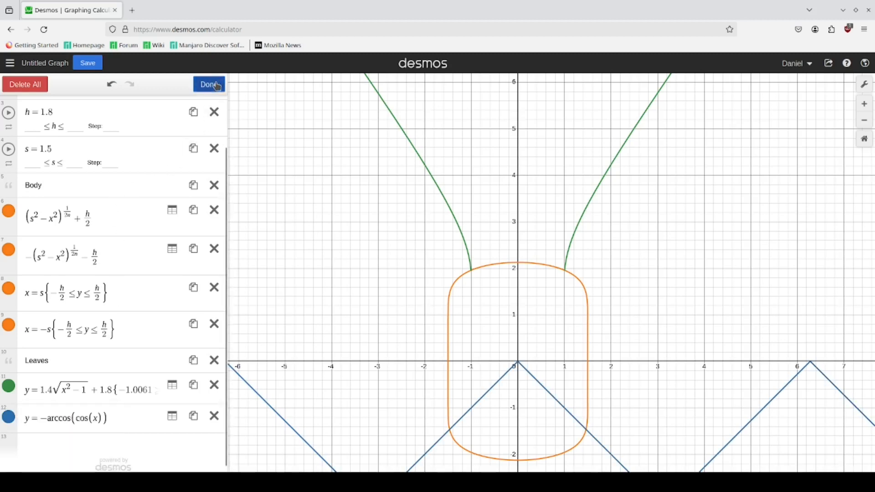
Add 4 to the zigzag equation and divide its arccos term by 2
click(133, 418)
text(+4)
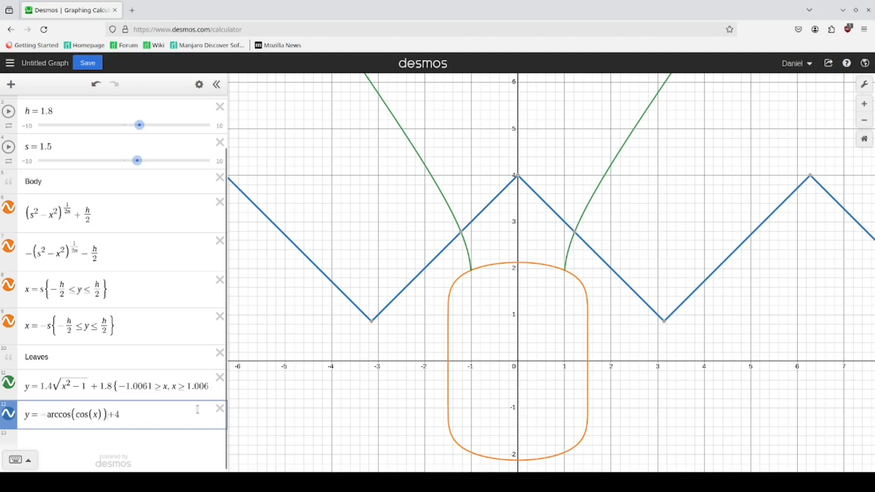
key(Left)
key(Left)
text(/2)
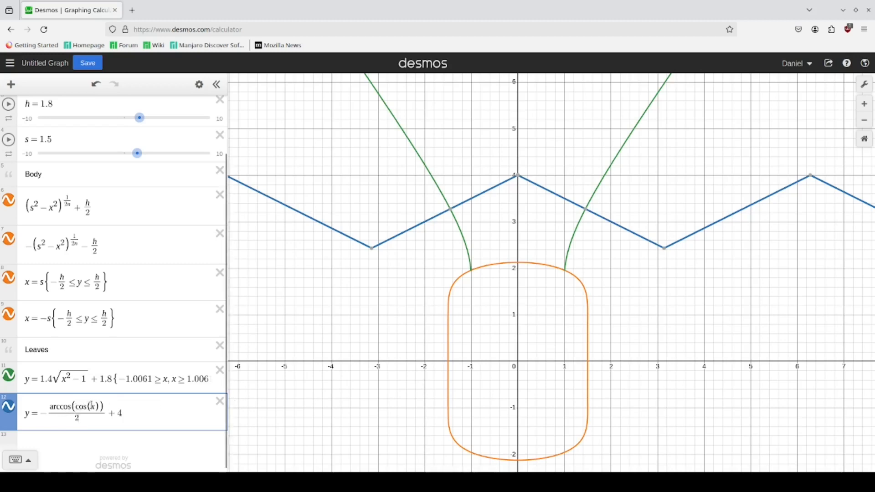
Try the factors 2, 2.3 and 2.5 before x inside the zigzag equation's cosine
text(2)
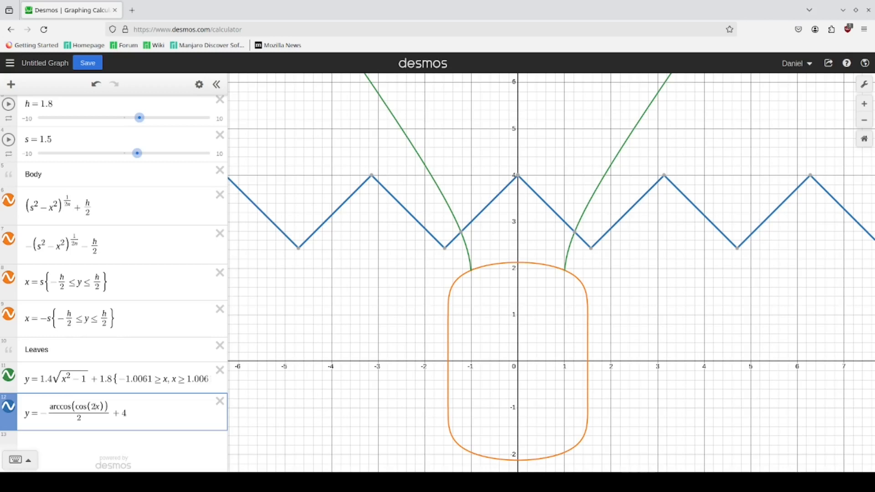
text(.3)
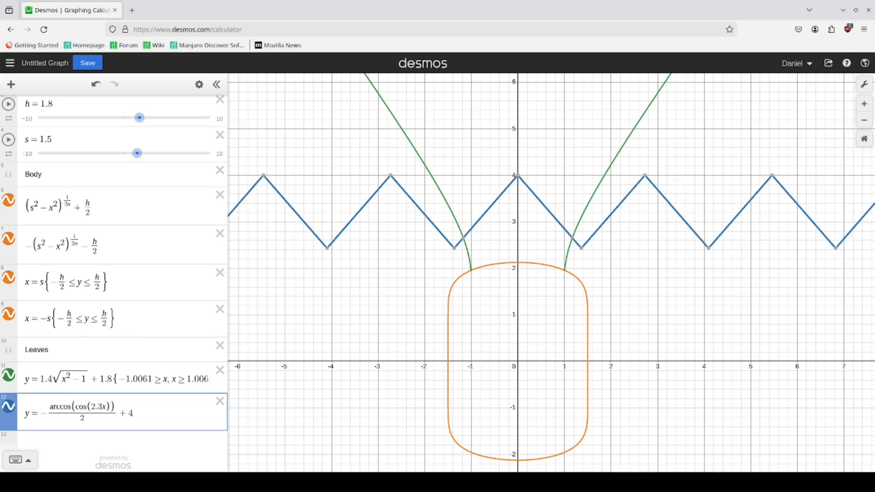
key(BackSpace)
text(5)
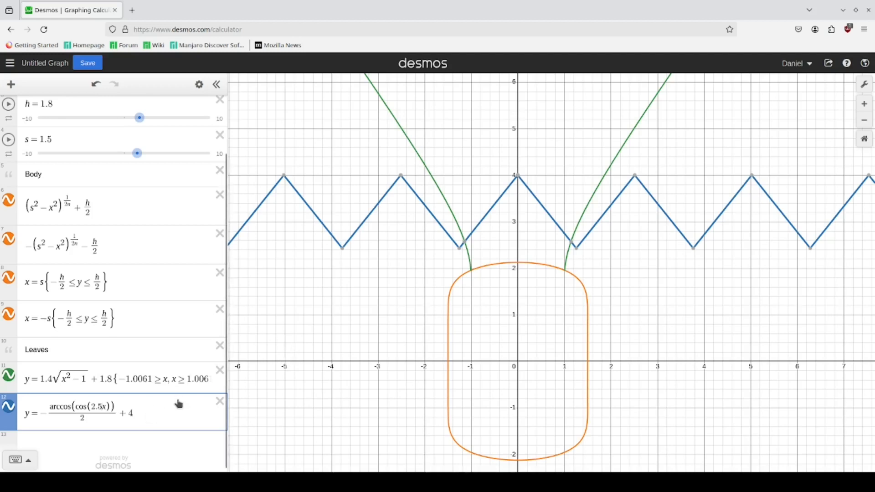
Set the x factor inside the zigzag equation's cosine to 3.5, after trying 5, 4, 3 and 3.3
double_click(93, 407)
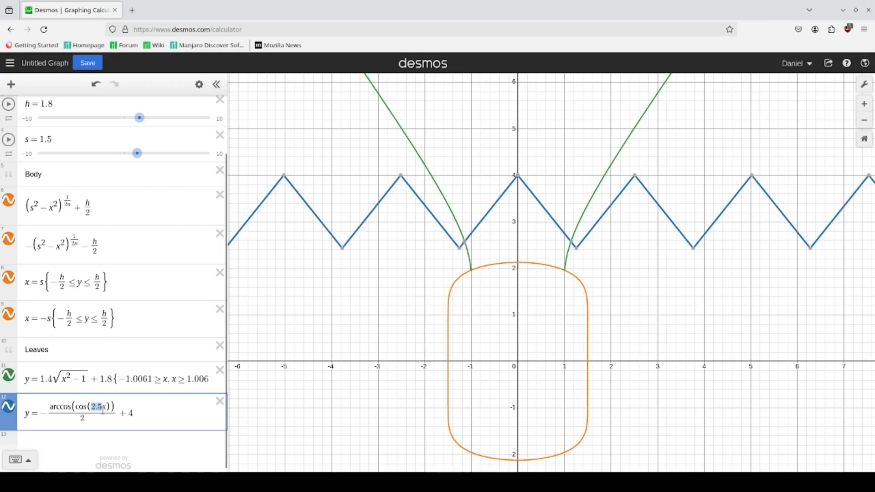
click(604, 218)
text(5)
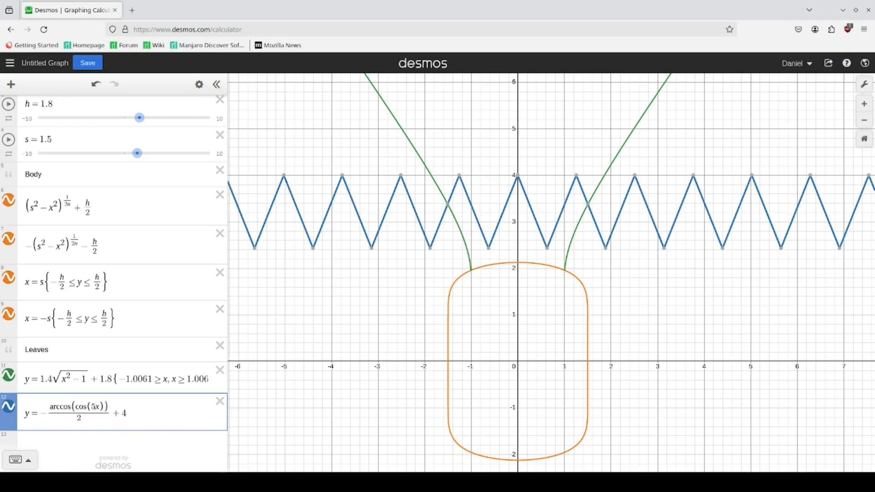
key(BackSpace)
text(4)
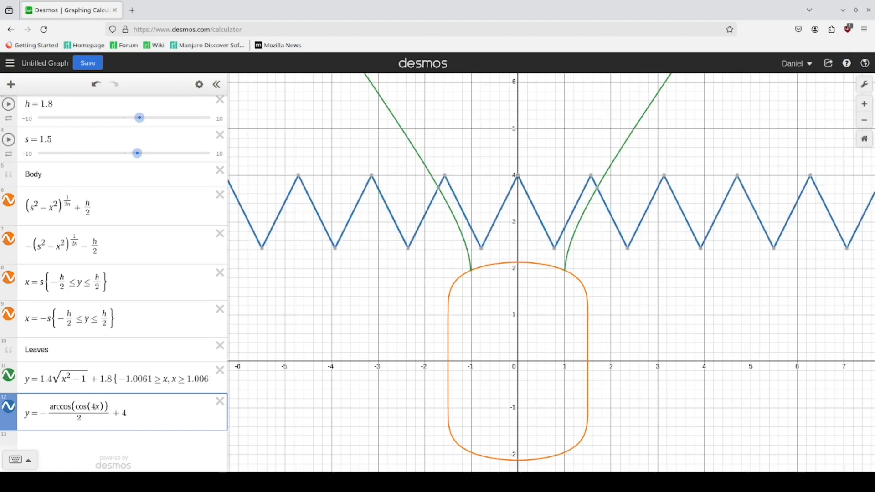
key(BackSpace)
text(3)
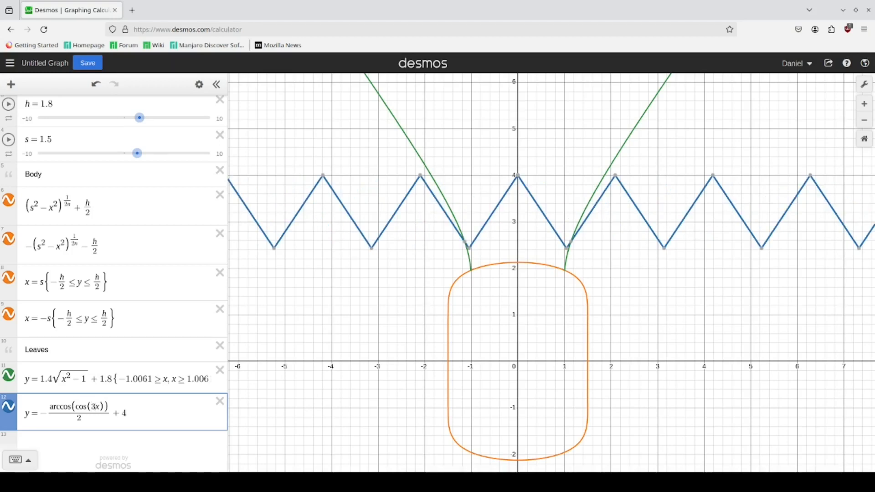
text(.3)
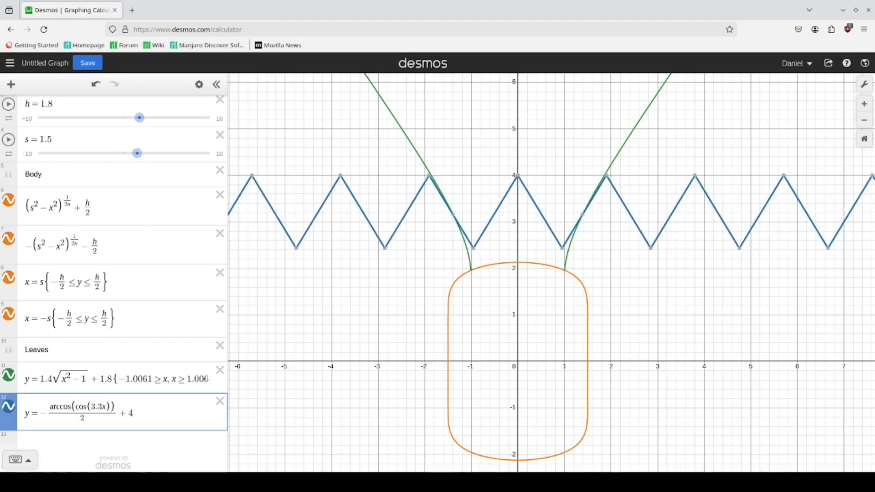
key(BackSpace)
text(5)
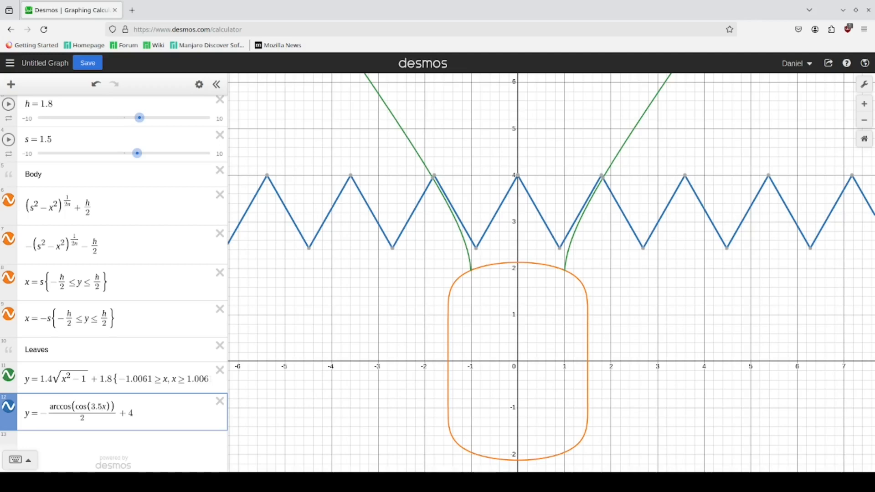
Set the zigzag equation's divisor to 2.5 and its added constant to 3.8
click(91, 418)
text(.5)
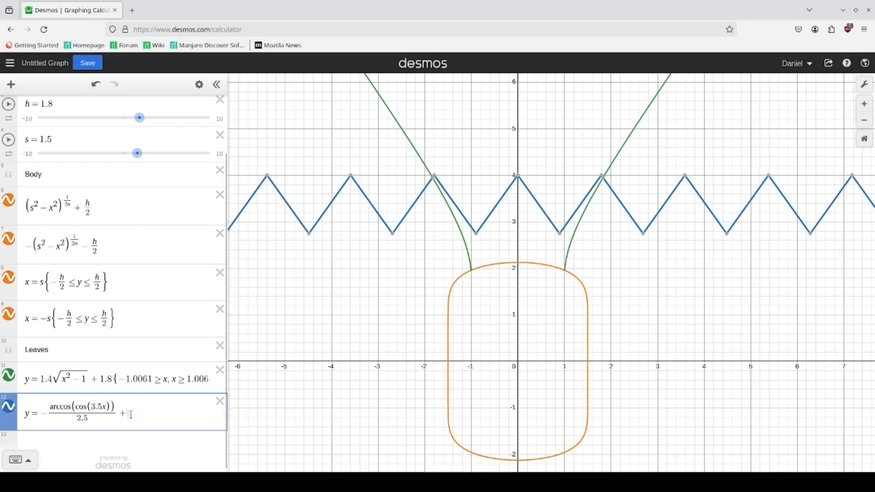
key(BackSpace)
text(3.8)
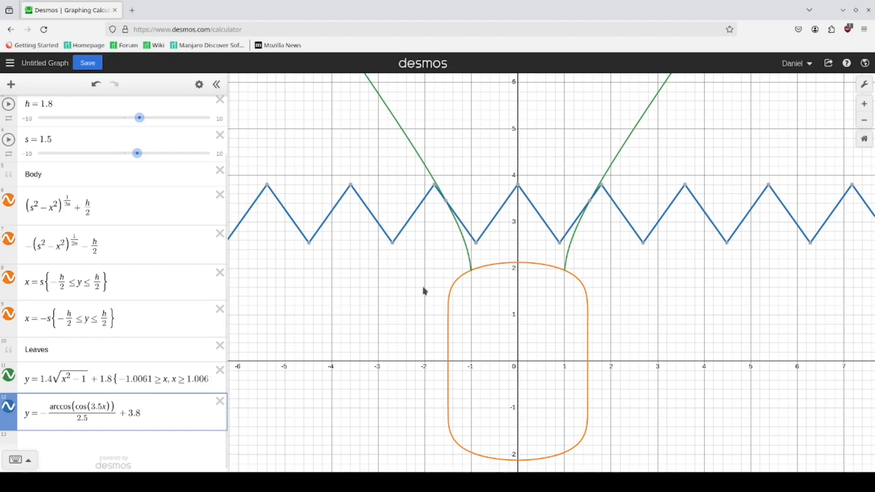
Find where the zigzag meets the right leaf curve and restrict the zigzag equation to −1.5471 ≤ x ≤ 1.5471
scroll(529, 246, up, 5)
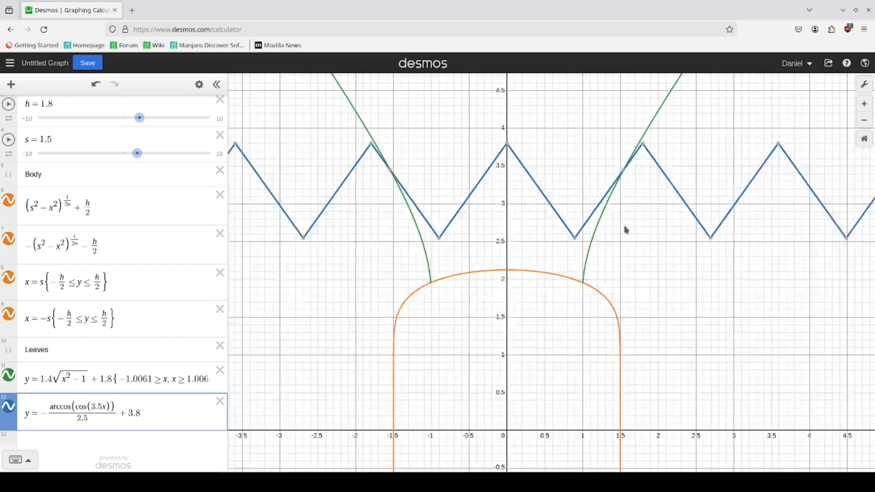
scroll(556, 301, up, 5)
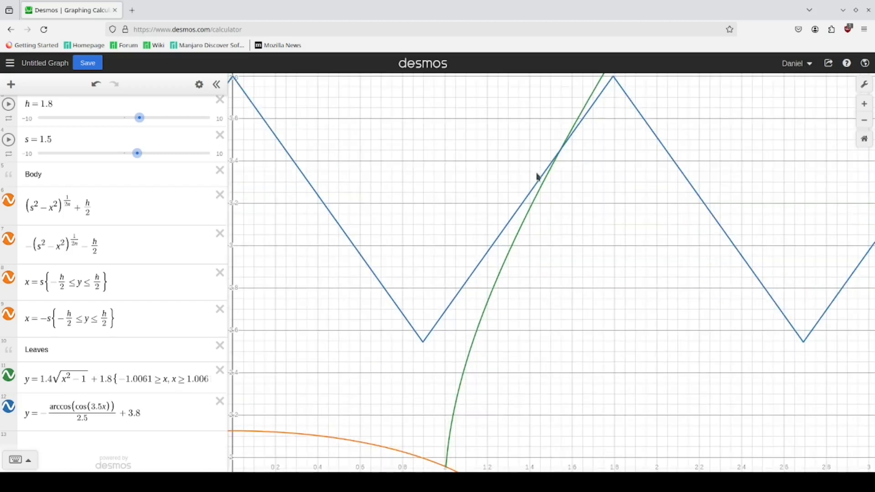
click(541, 185)
click(561, 152)
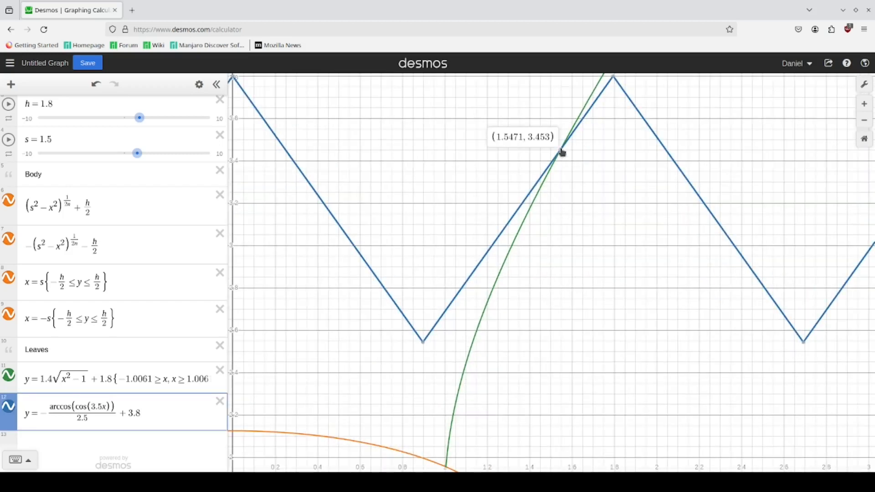
click(171, 408)
text({-1.547)
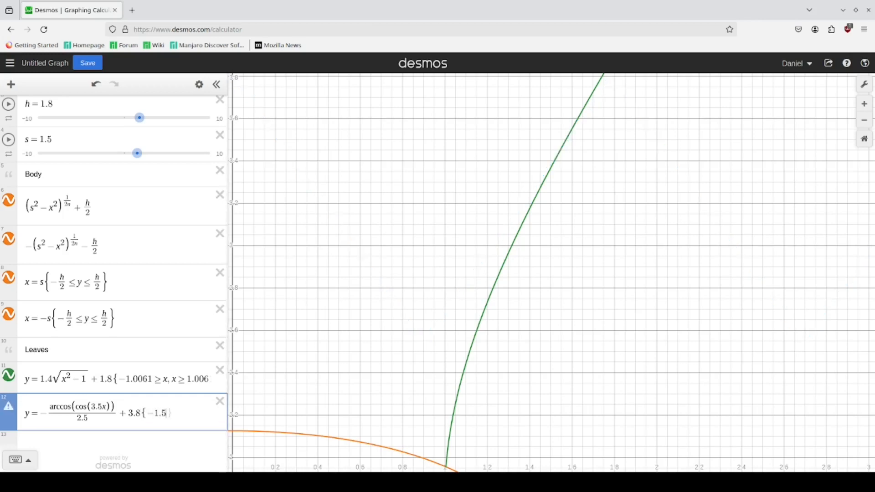
text(1<=x<=1.5)
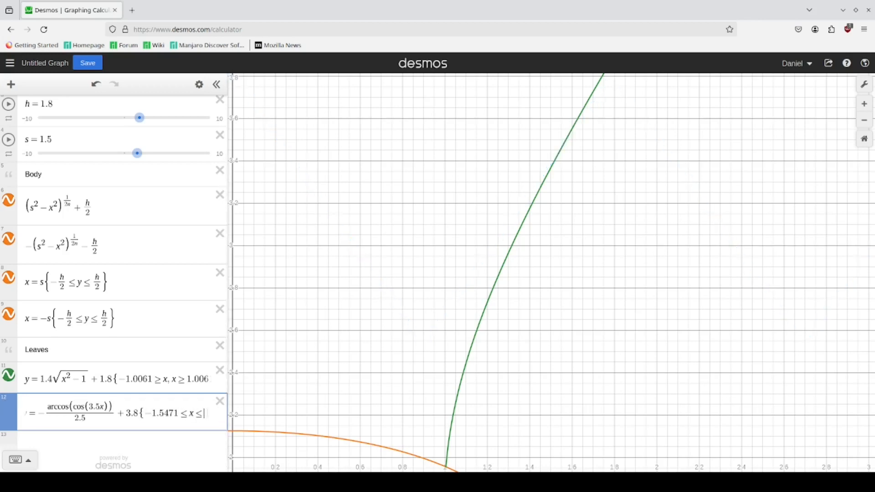
text(471)
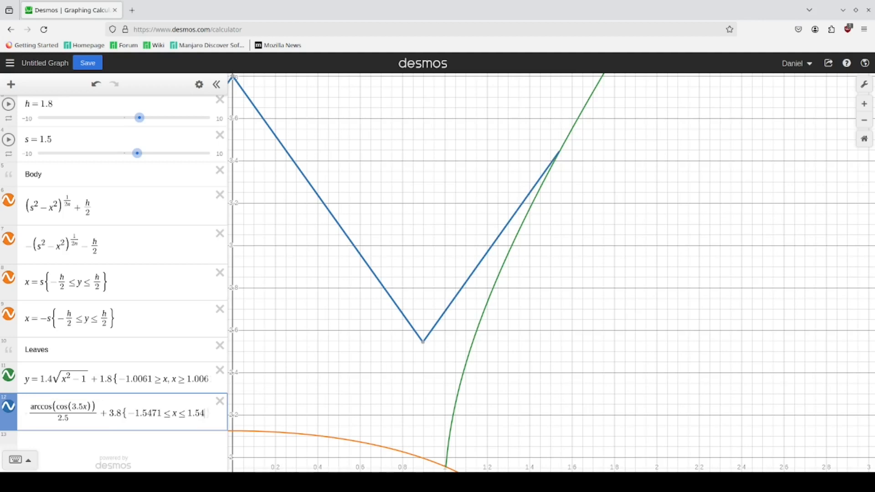
scroll(574, 371, down, 6)
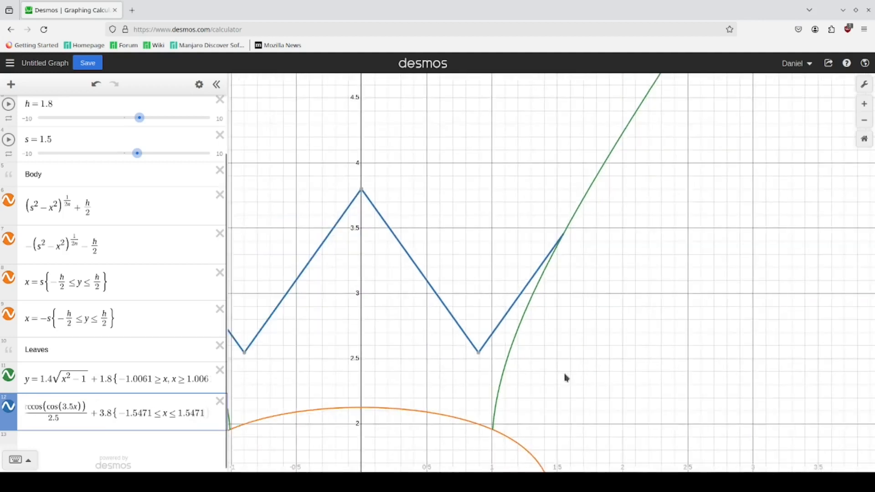
drag(544, 377, 576, 353)
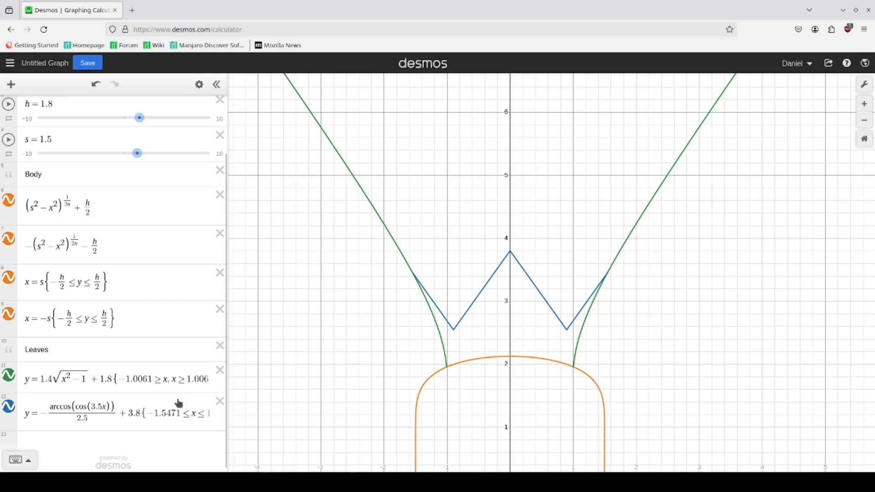
Try to insert the limit −1.5471 ahead of −1.0061 in the leaf equation's restriction, and undo the attempts
drag(152, 417, 185, 415)
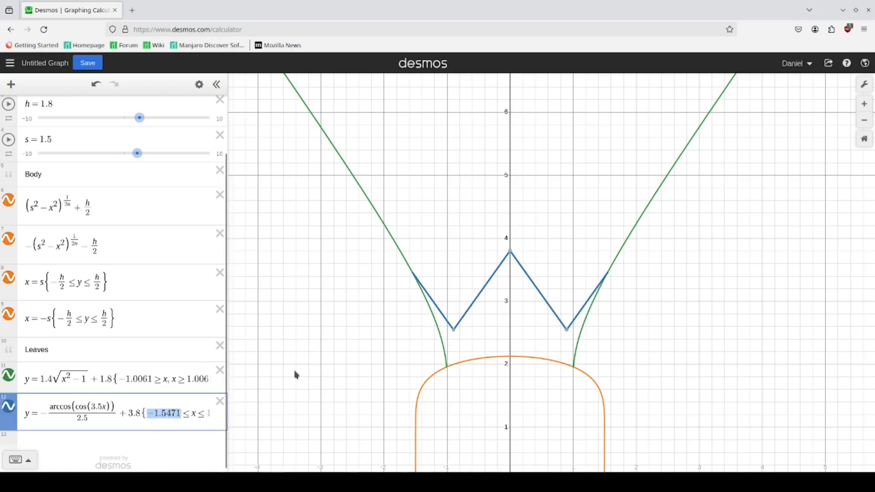
click(440, 330)
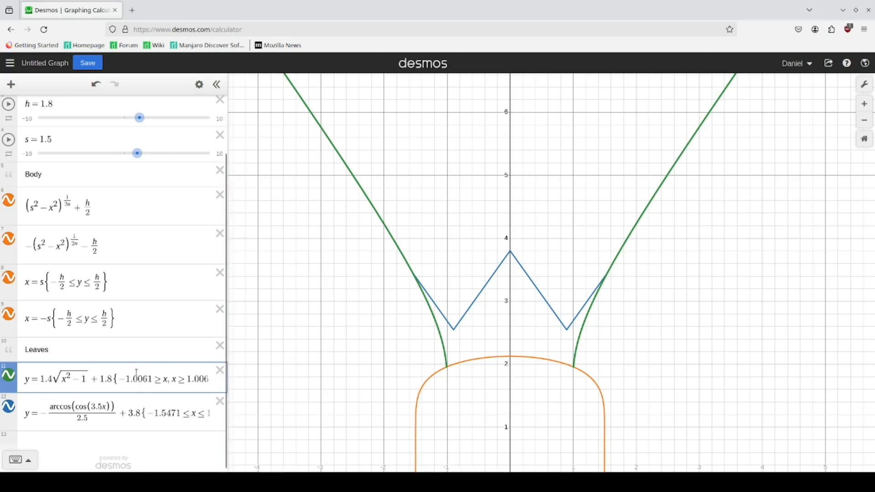
text(>=x)
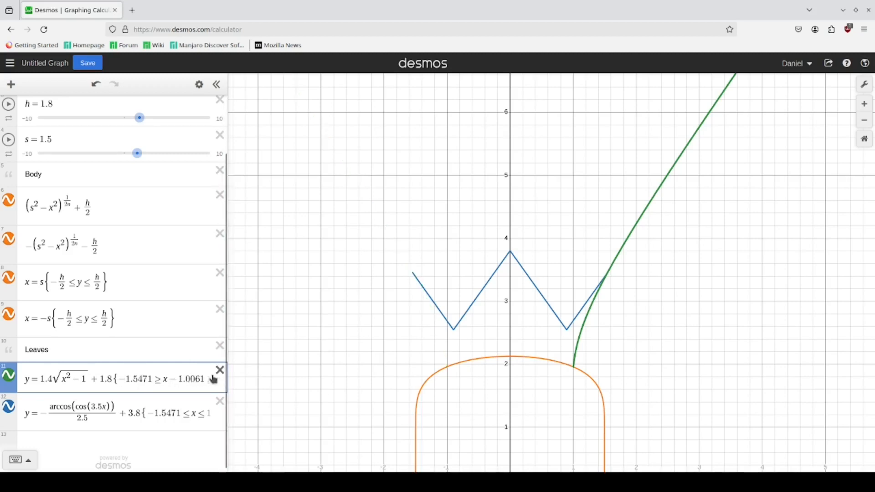
key(ctrl+z)
key(ctrl+z)
key(ctrl+z)
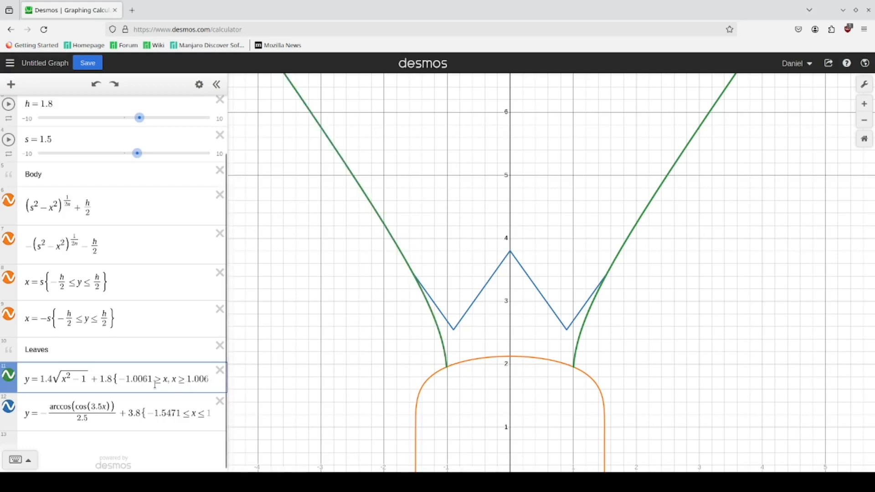
text(-1.5471)
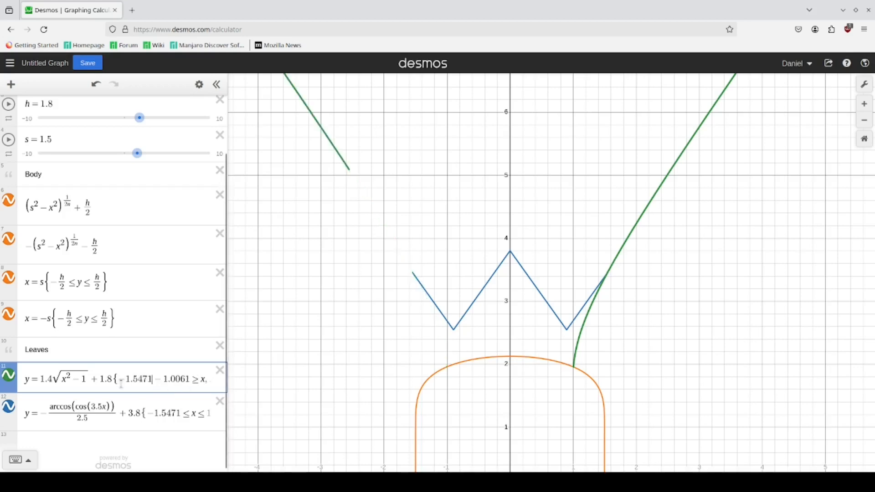
key(ctrl+z)
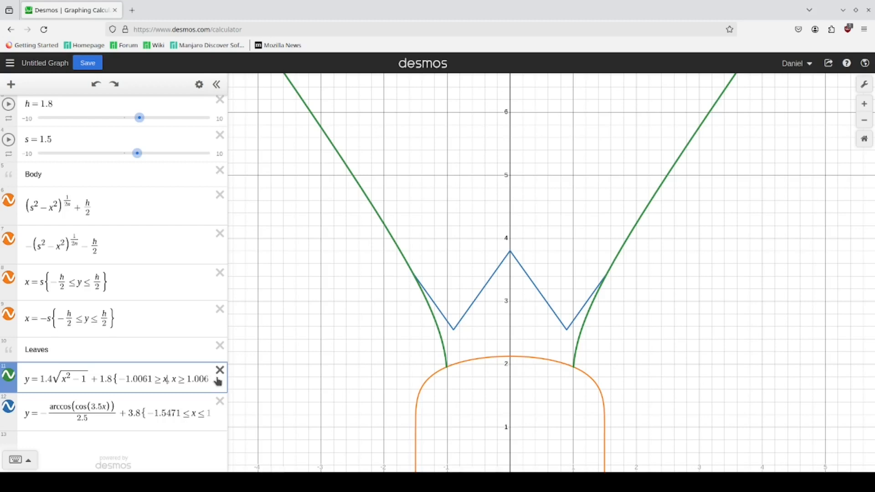
Trim both leaf curves at the zigzag's ends by restricting the leaf equation to −1.0061 ≥ x ≥ −1.5471 and 1.5471 ≥ x ≥ 1.0061
text(>)
text(-1.5471)
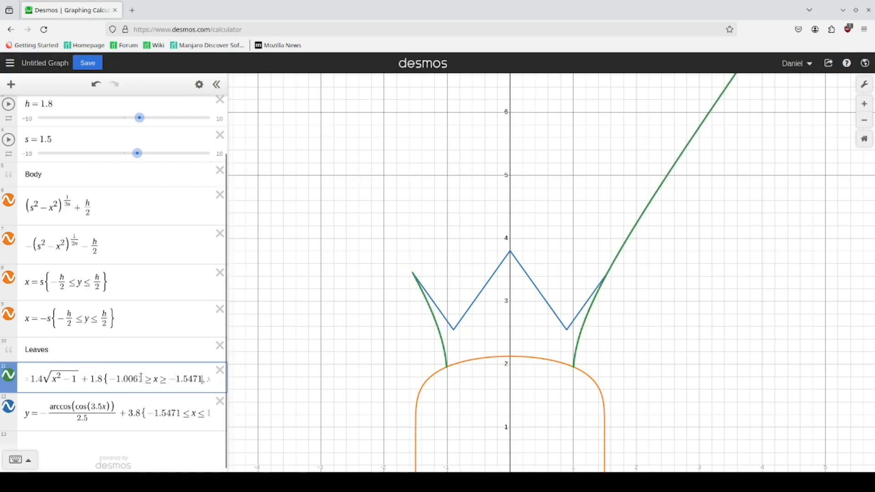
drag(205, 383, 279, 392)
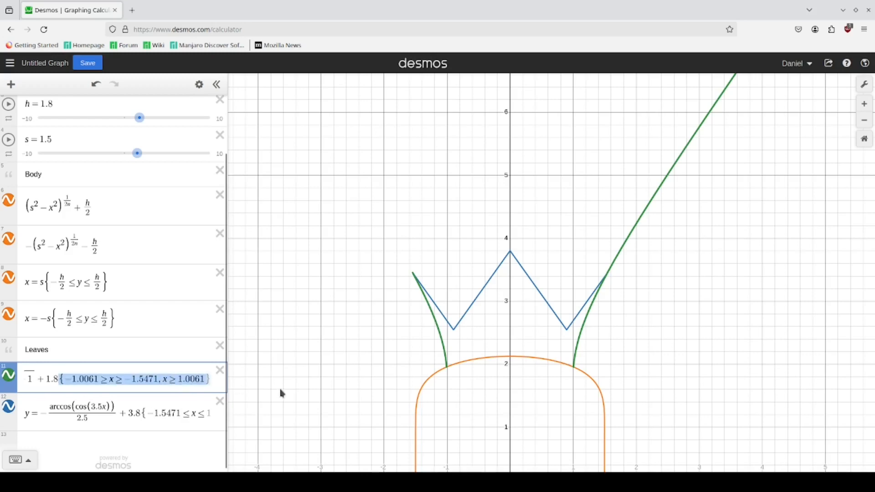
click(161, 380)
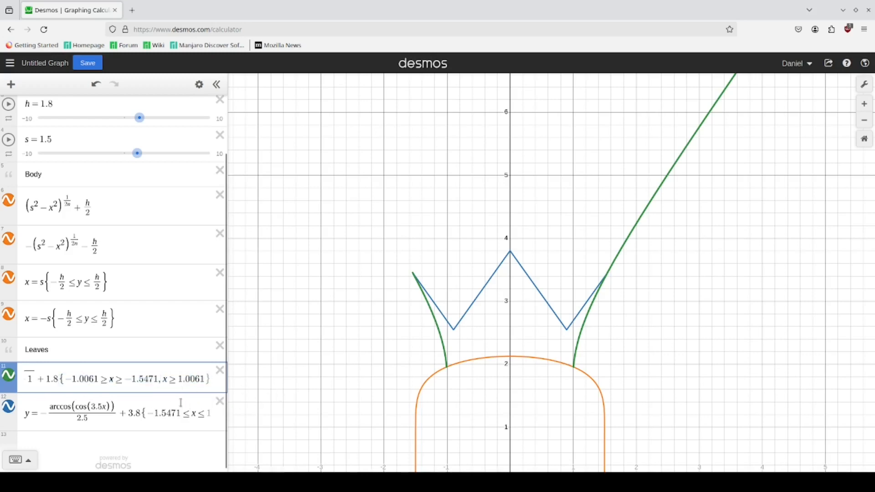
click(157, 413)
drag(155, 413, 182, 414)
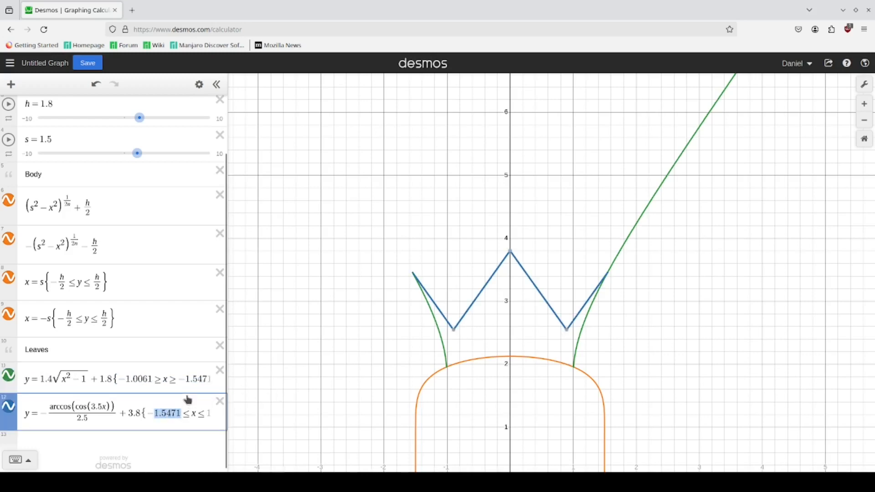
drag(171, 381, 302, 392)
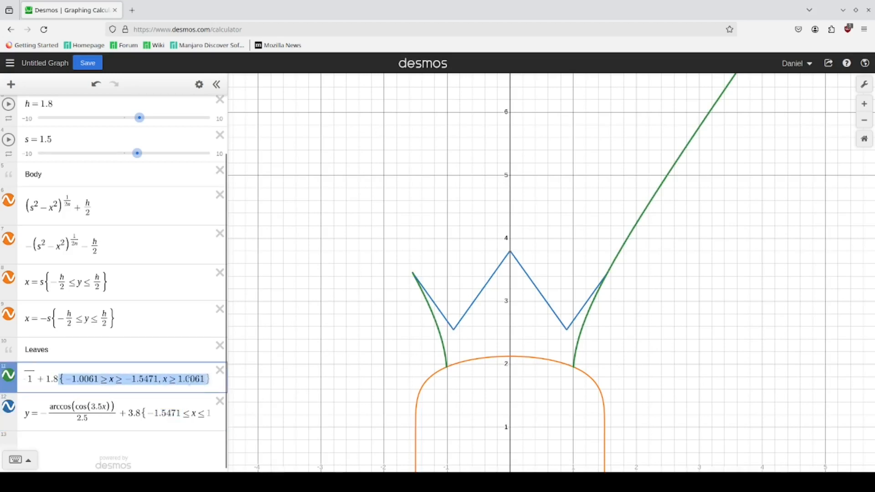
click(165, 378)
text(1.5471>=)
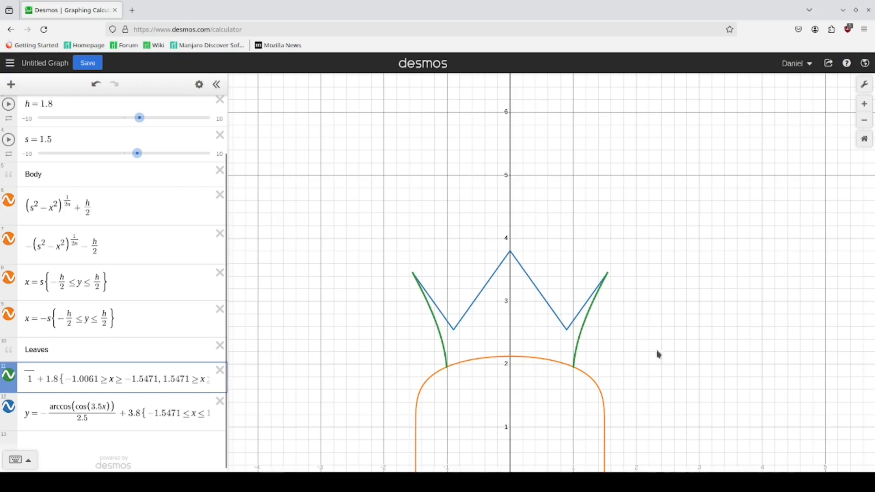
Change the color of the zigzag curve from the Leaves group to green
scroll(648, 367, down, 2)
drag(648, 367, 578, 266)
drag(621, 364, 627, 295)
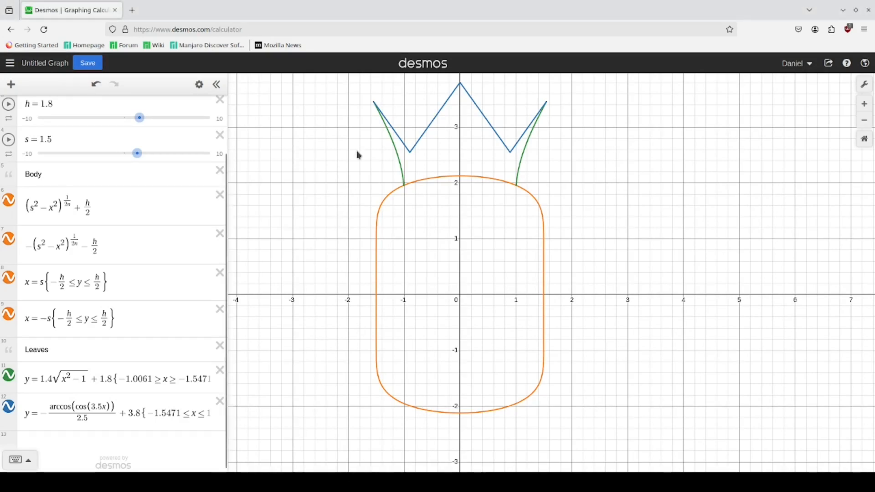
click(200, 88)
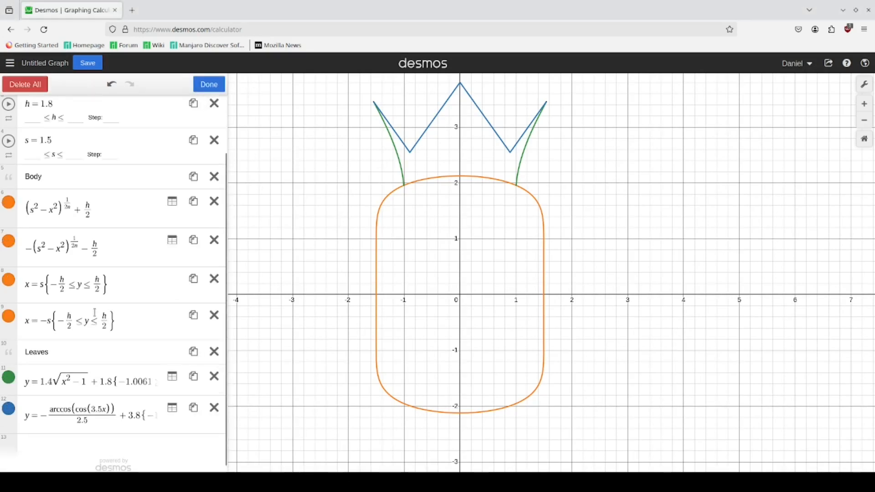
click(13, 408)
click(62, 456)
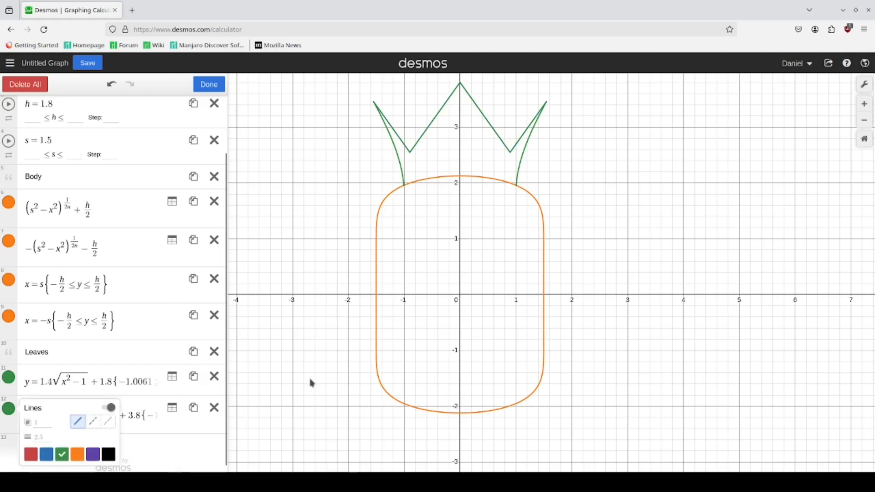
click(570, 328)
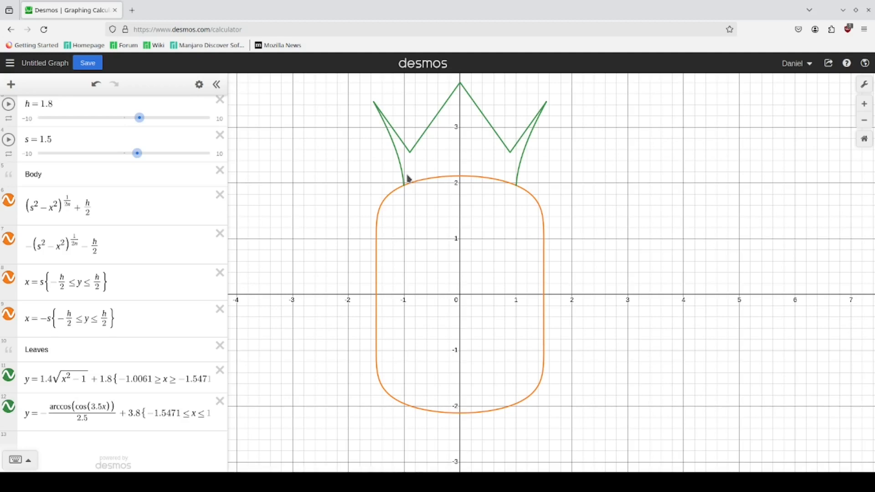
Copy the zigzag's expression into a new line and begin the inequality −arccos(cos(3.5x))/2.5 + 3.8 ≥ y ≥ there
click(444, 112)
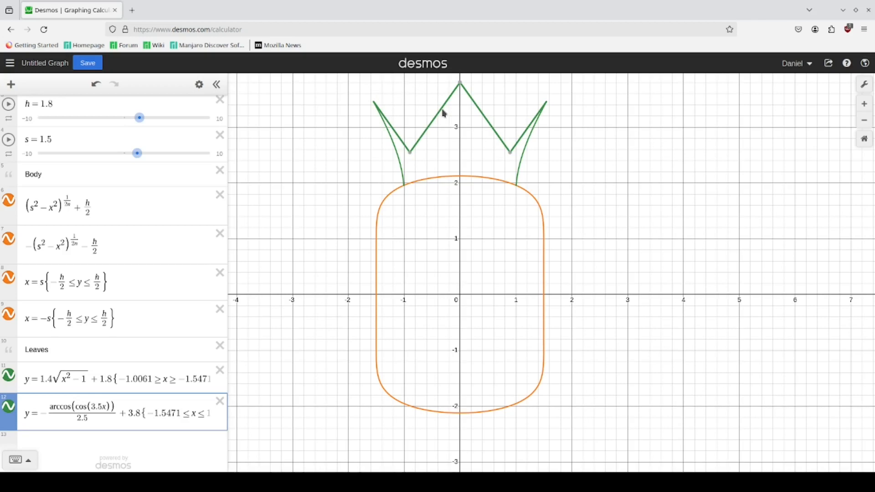
click(486, 183)
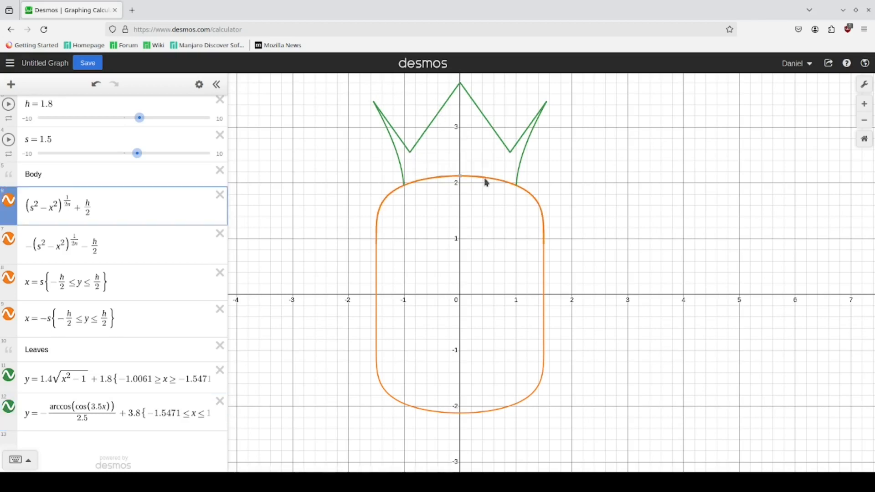
drag(585, 172, 536, 223)
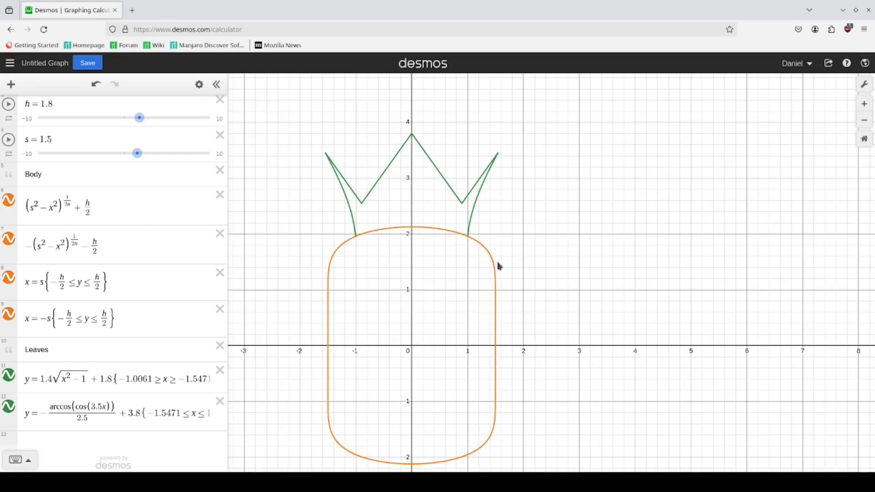
scroll(461, 235, up, 5)
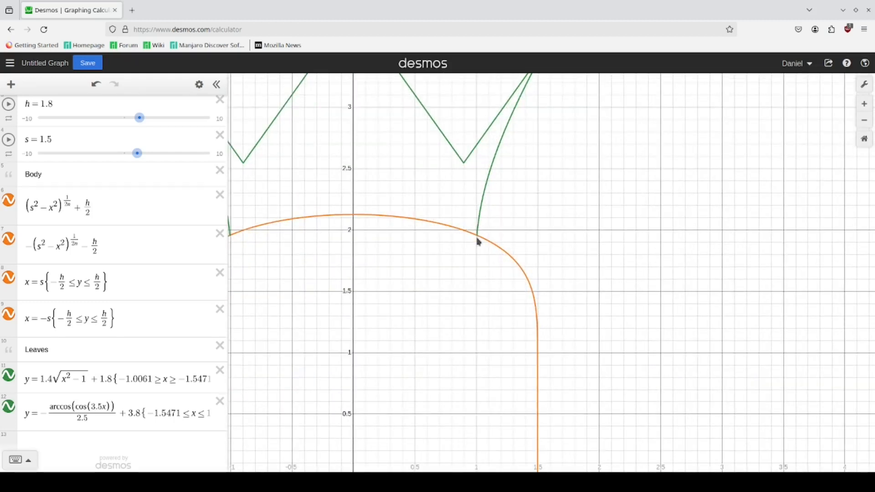
drag(545, 234, 641, 278)
scroll(641, 277, down, 2)
click(564, 184)
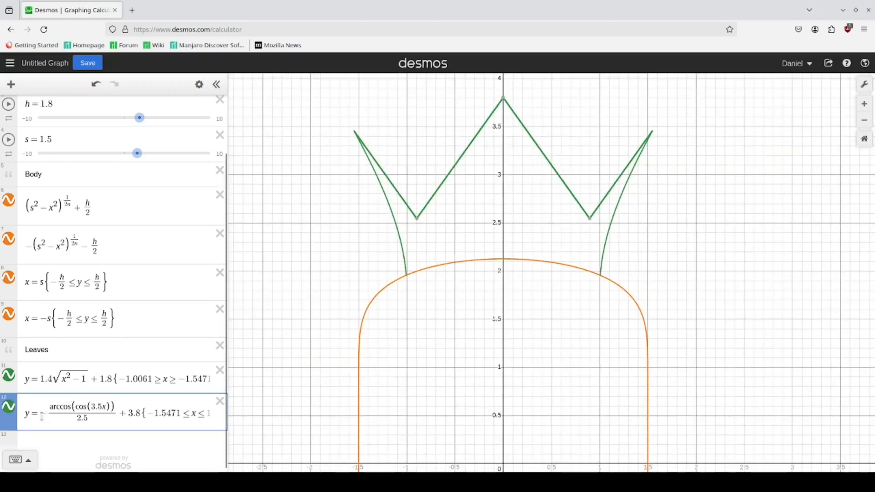
drag(41, 416, 138, 413)
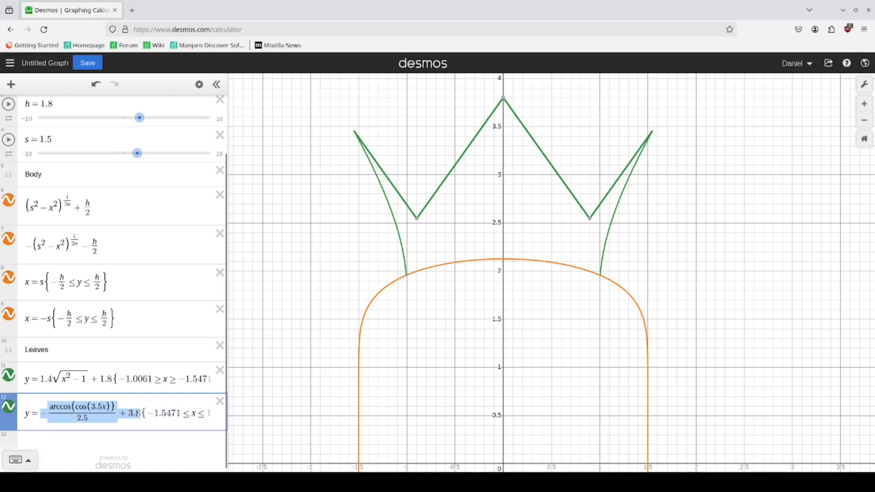
key(ctrl+c)
click(110, 445)
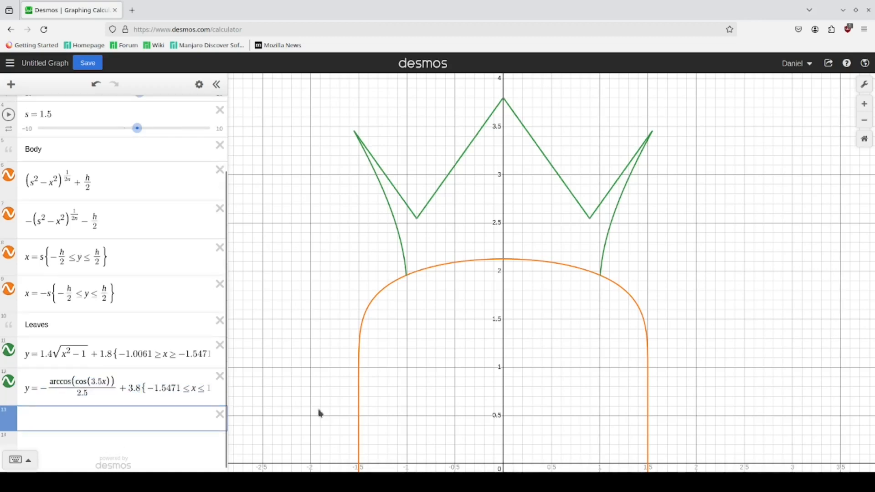
key(ctrl+v)
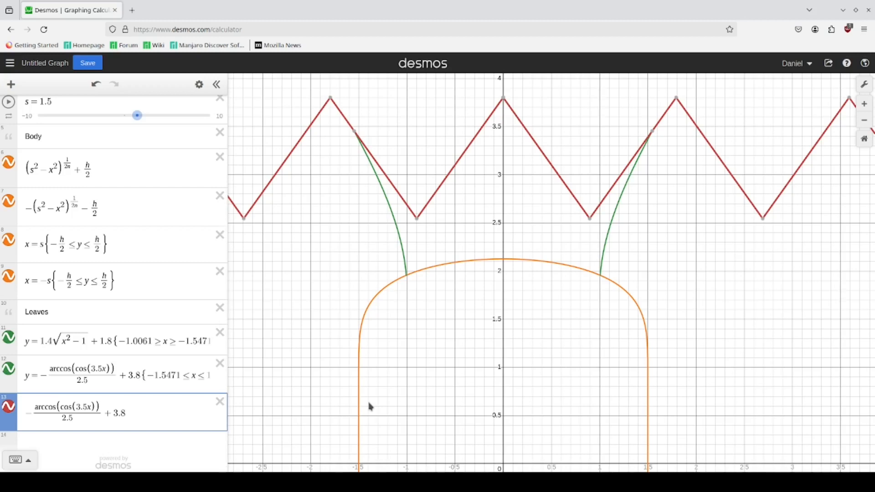
text(>)
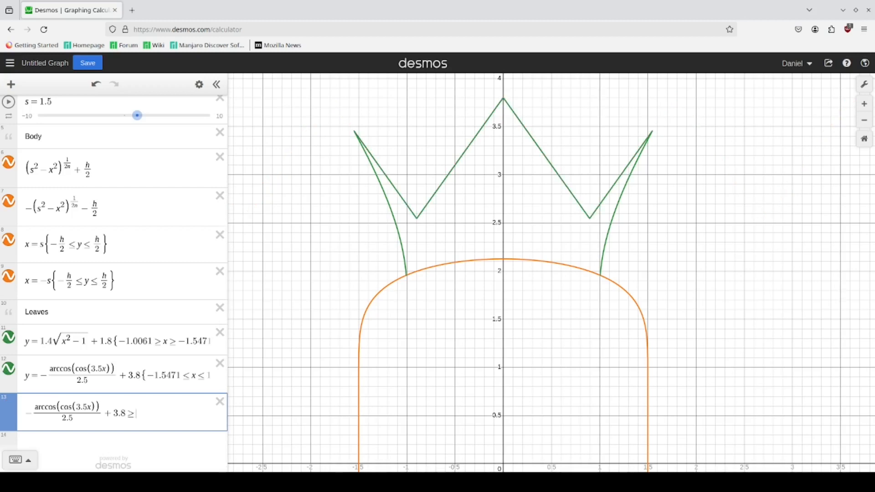
text(y>=)
Insert a "Colors" note above the inequality and give the inequality the body's upper curve, (s² − x²)^(1/(2n)) + h/2, as its lower bound
click(474, 262)
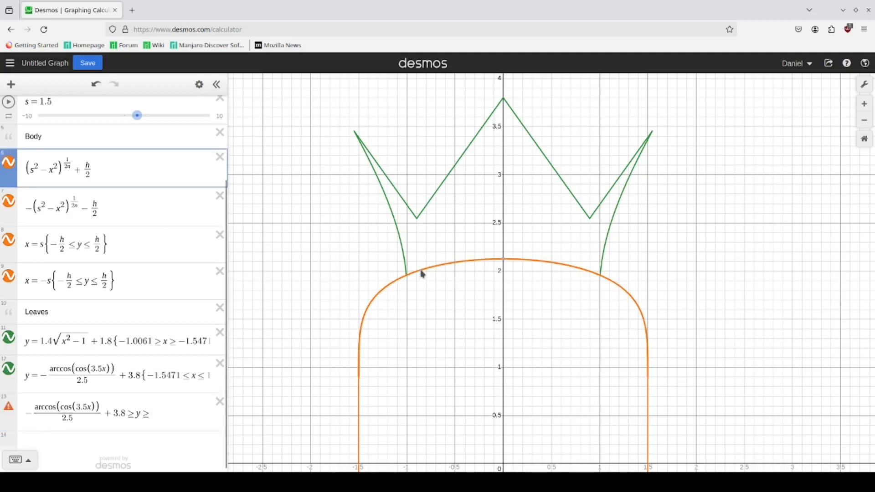
drag(128, 176, 36, 168)
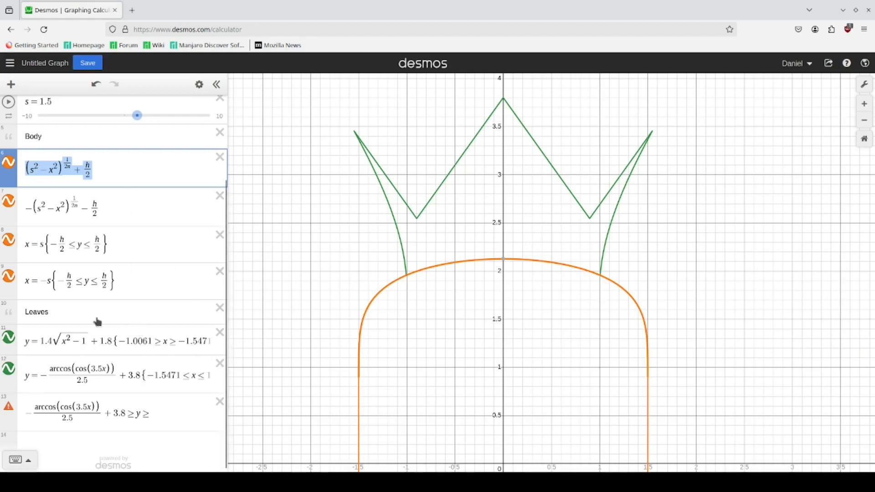
click(134, 377)
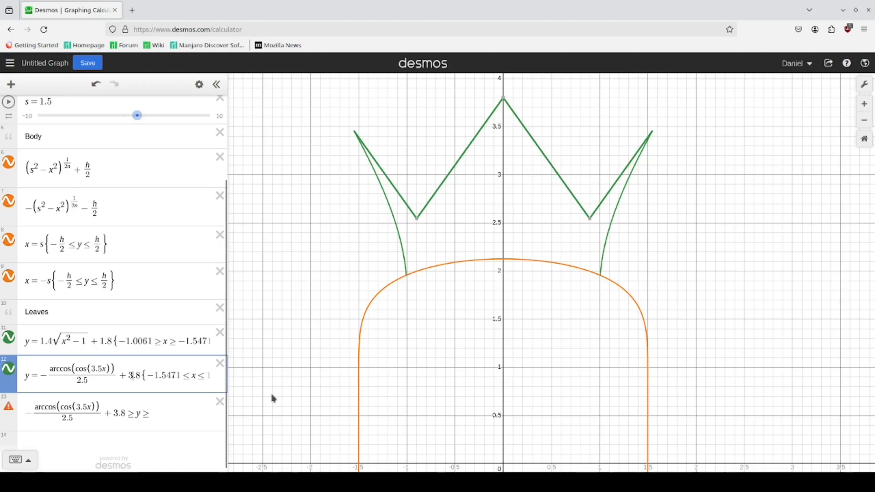
key(Return)
text(Colors)
key(BackSpace)
key(BackSpace)
key(BackSpace)
key(BackSpace)
key(BackSpace)
key(BackSpace)
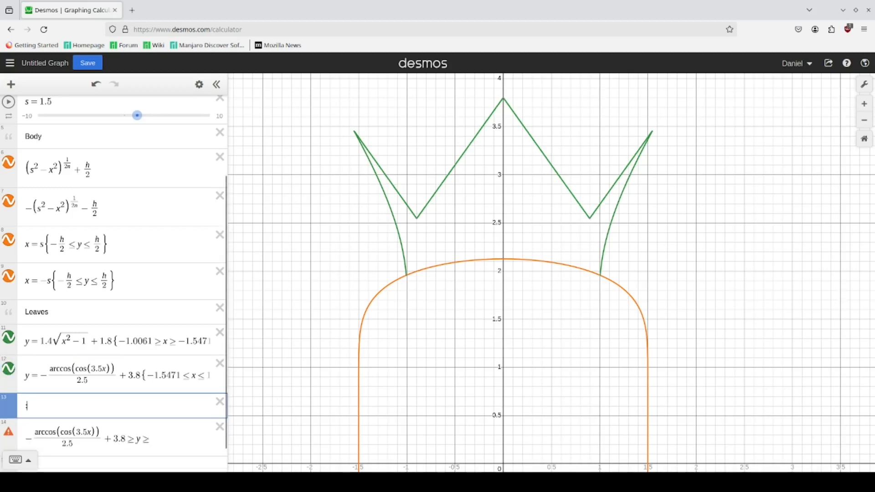
text("Co)
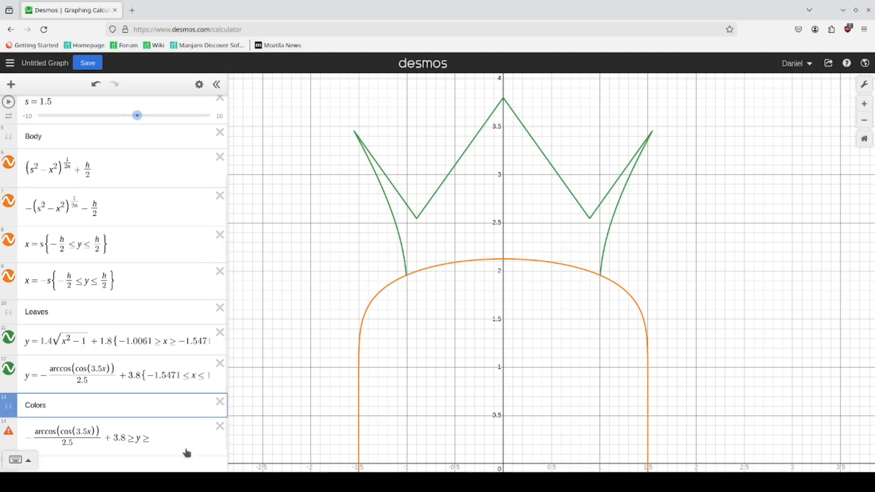
click(166, 442)
key(ctrl+v)
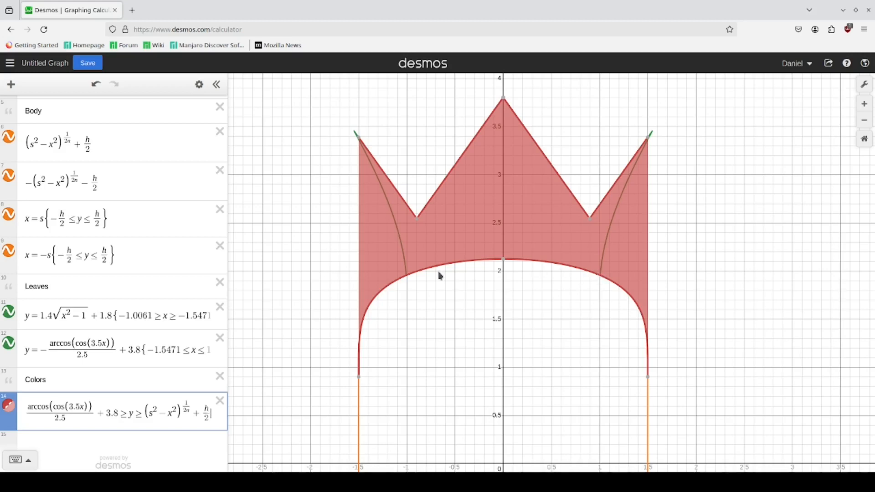
Restrict the shaded region between the zigzag and the body to −1.0061 ≤ x ≤ 1.0061
click(406, 279)
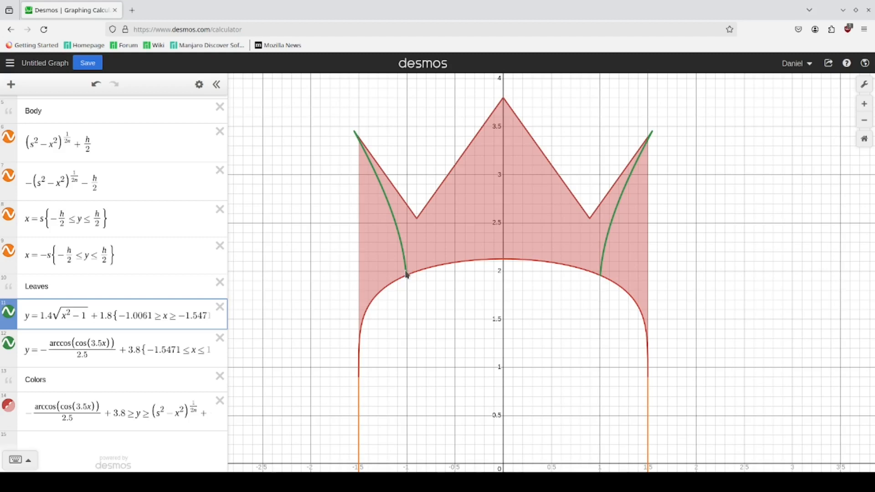
drag(126, 407, 241, 415)
click(215, 421)
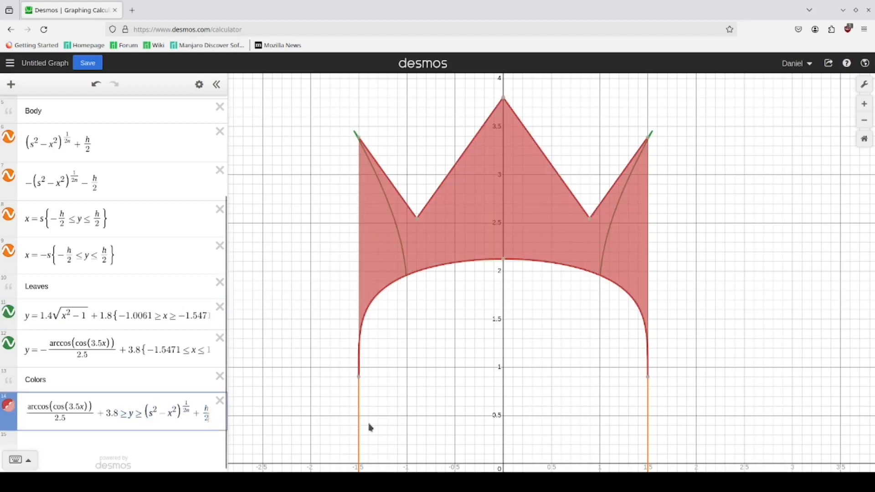
text({)
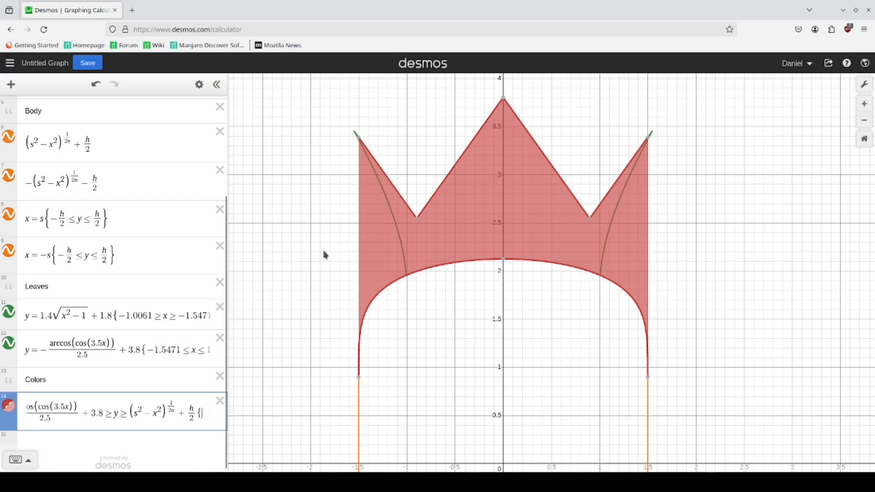
click(401, 254)
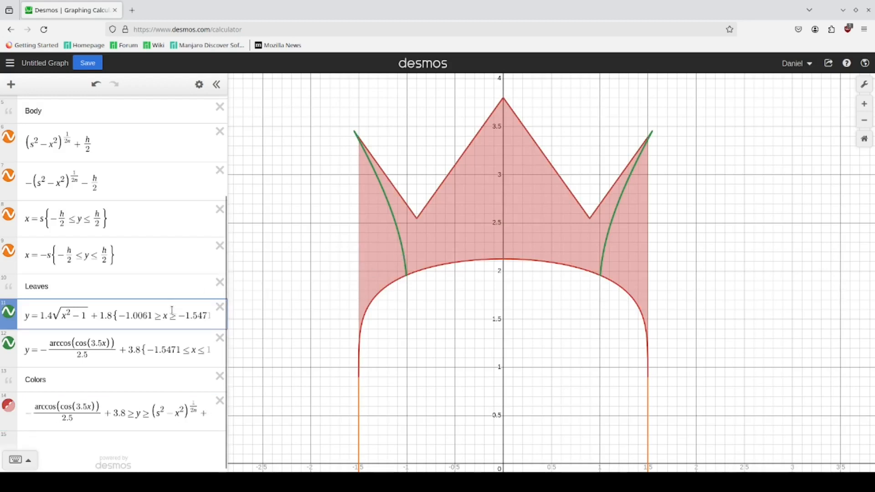
drag(157, 315, 121, 313)
key(ctrl+c)
drag(129, 410, 217, 418)
click(199, 413)
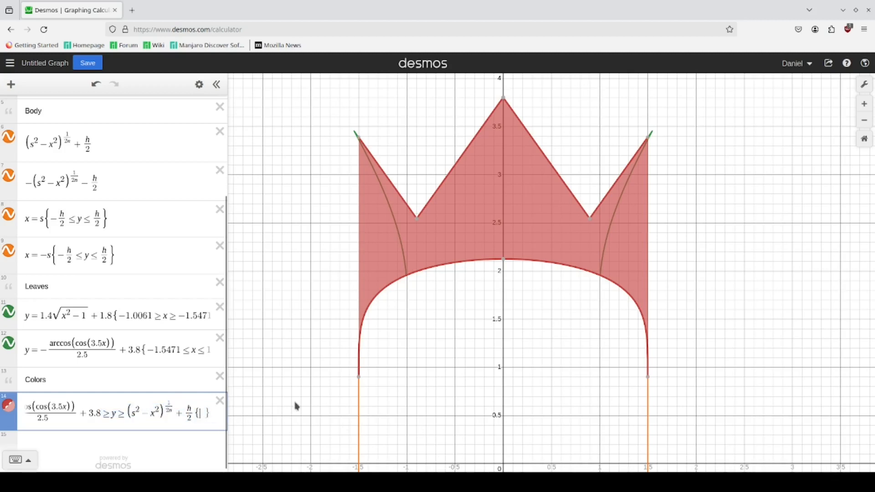
key(ctrl+v)
text(<=x<=)
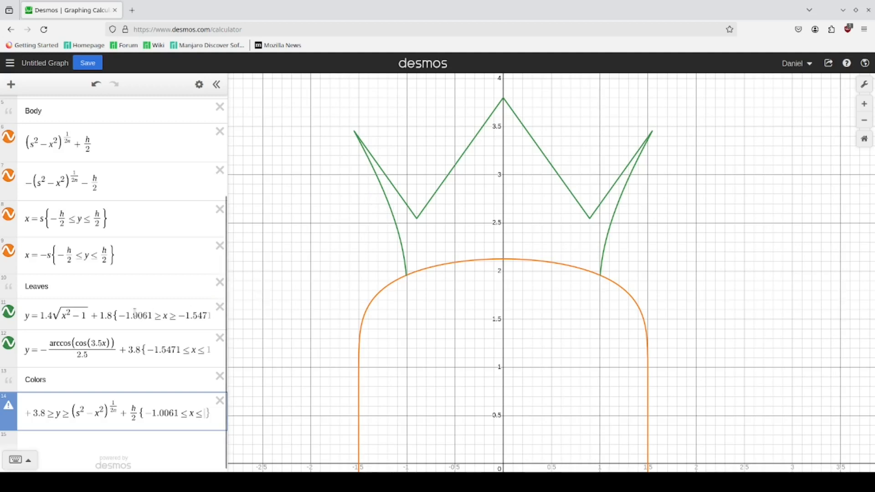
text(1.0061)
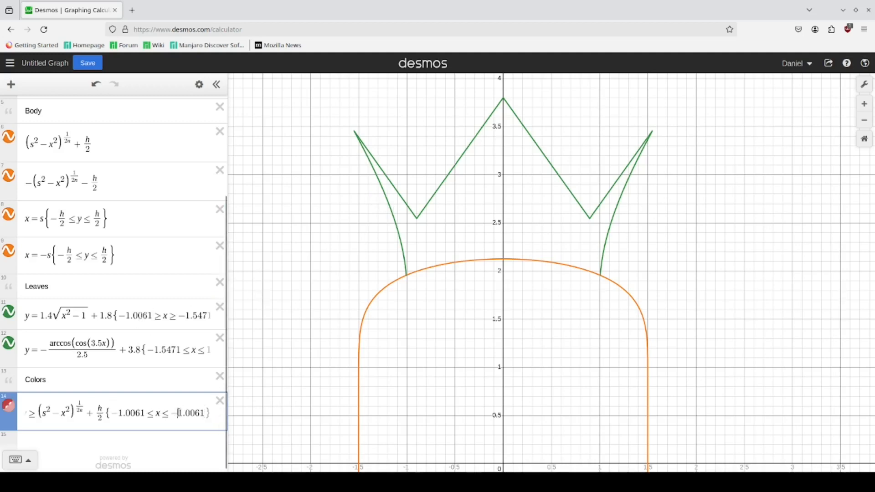
key(BackSpace)
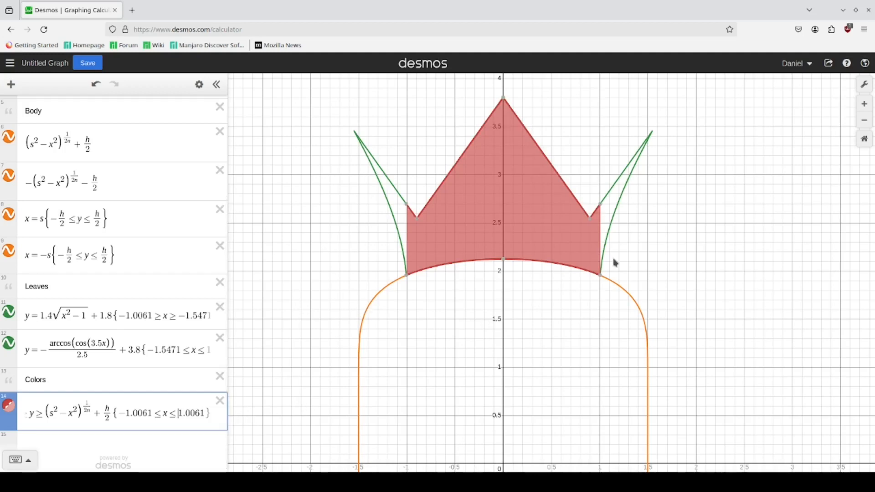
Add a second inequality below the first, using the leaf curve's expression as lower bound: 1.4√(x² − 1) + 1.8 ≤ y
click(615, 216)
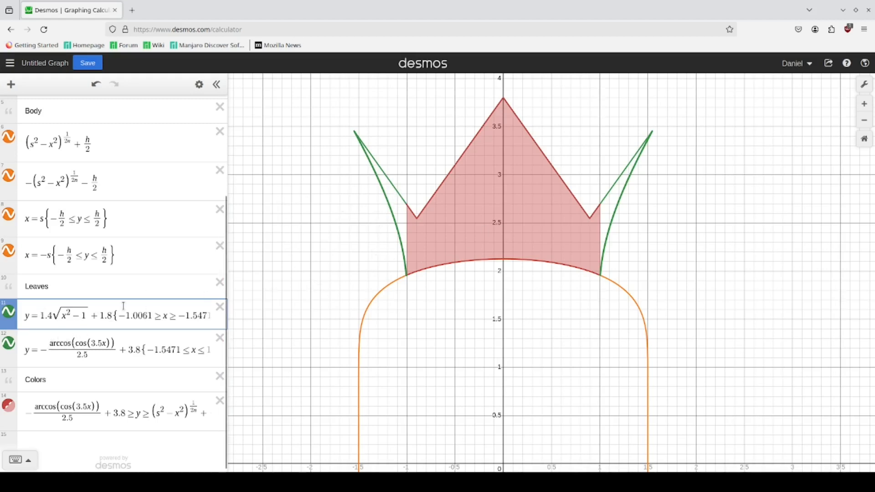
drag(41, 315, 112, 319)
key(ctrl+c)
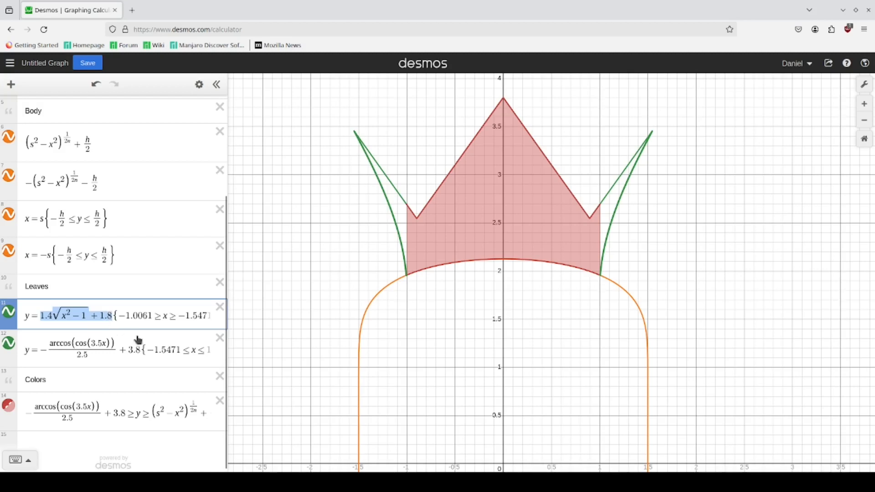
click(142, 405)
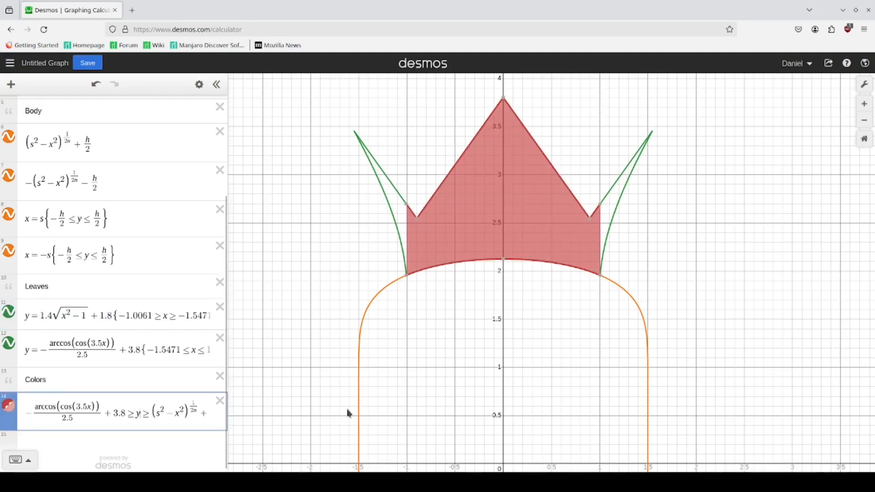
key(Return)
key(ctrl+v)
text(<=y)
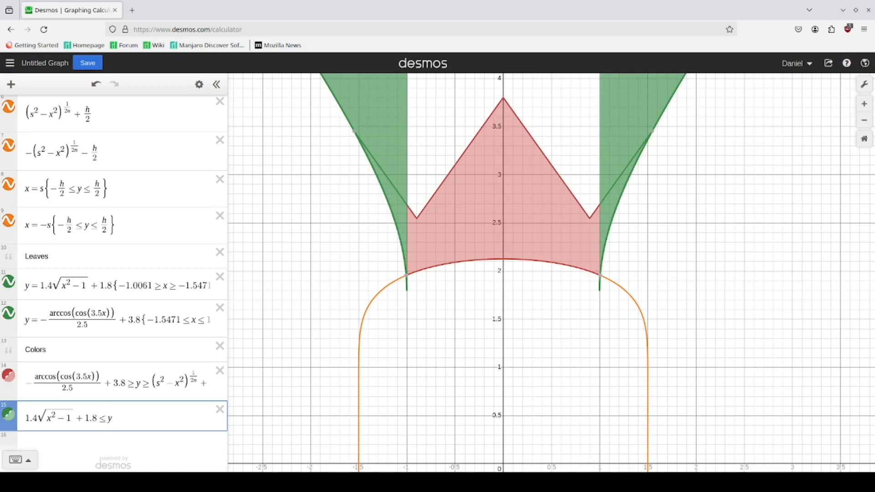
Bound the leaf inequality above by the zigzag's expression, y ≤ −arccos(cos(3.5x))/2.5 + 3.8
text(<)
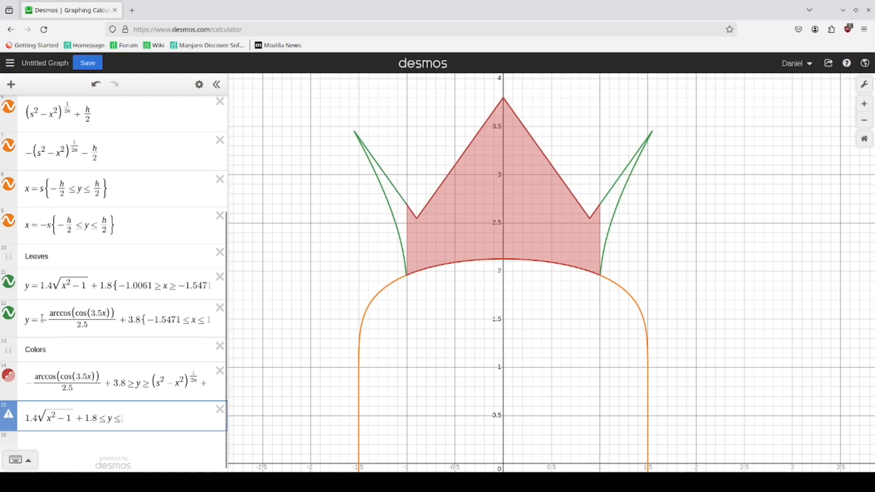
drag(41, 322, 143, 322)
key(ctrl+c)
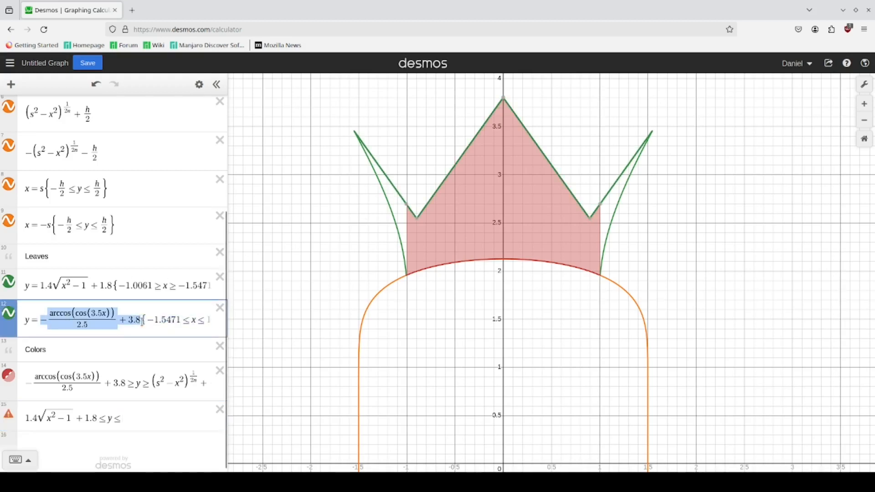
click(136, 418)
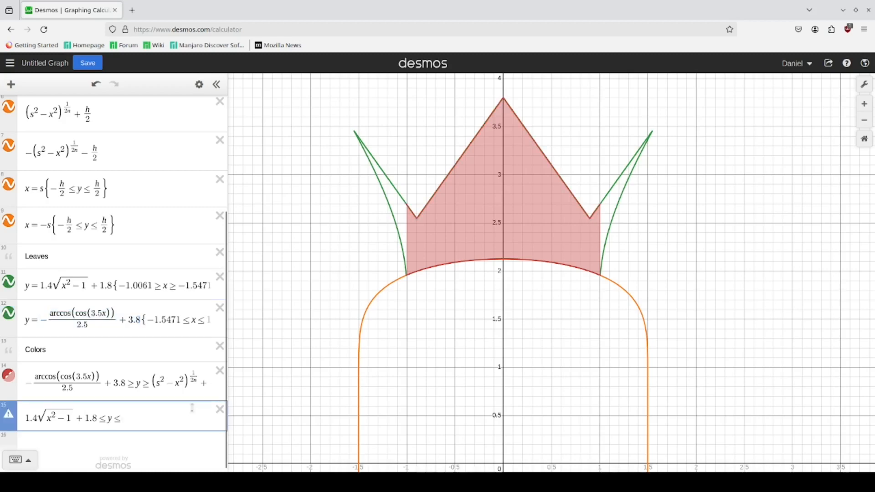
key(ctrl+v)
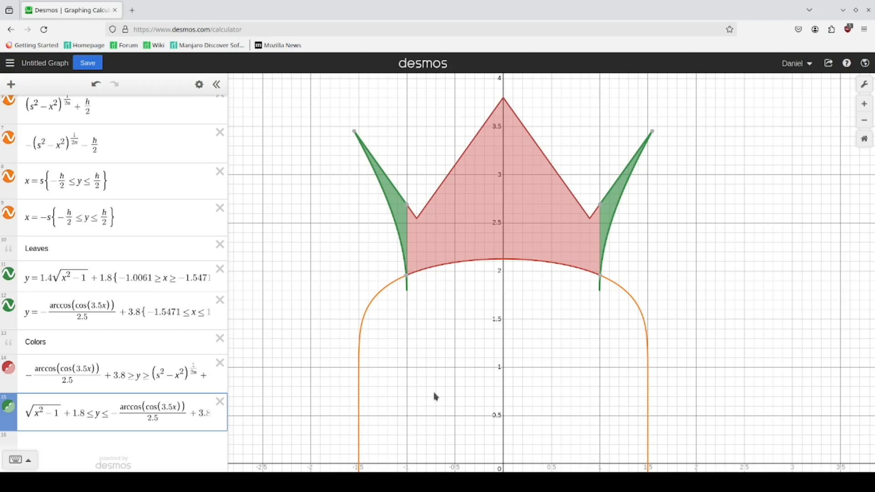
text(})
key(BackSpace)
text(})
key(BackSpace)
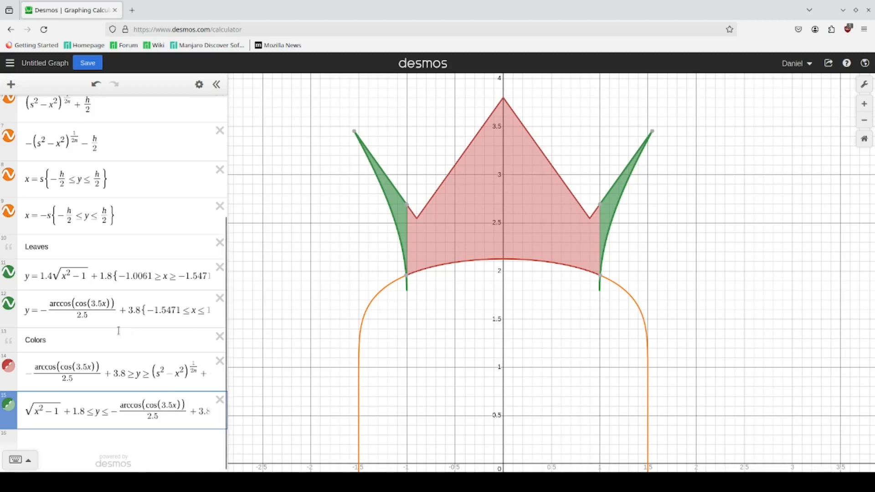
Begin a domain restriction on the second leaf inequality as −1.5471 ≤ x ≤, reusing the zigzag curve's lower limit
drag(122, 310, 260, 330)
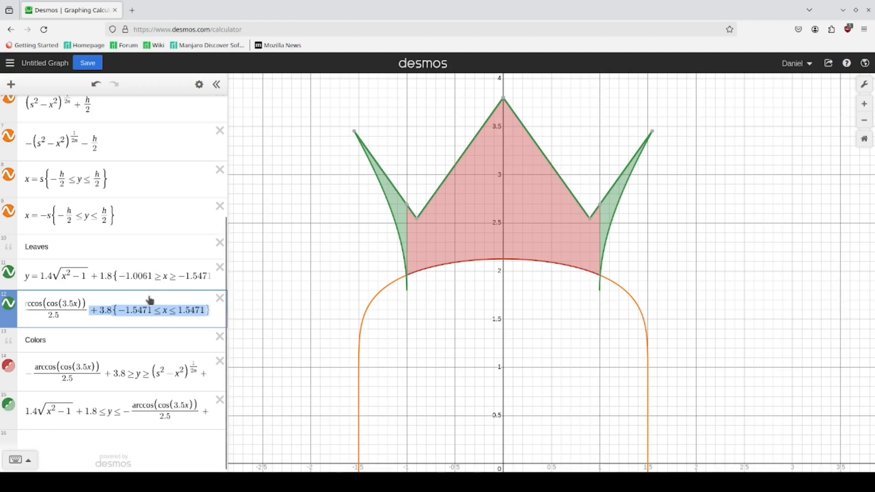
click(118, 312)
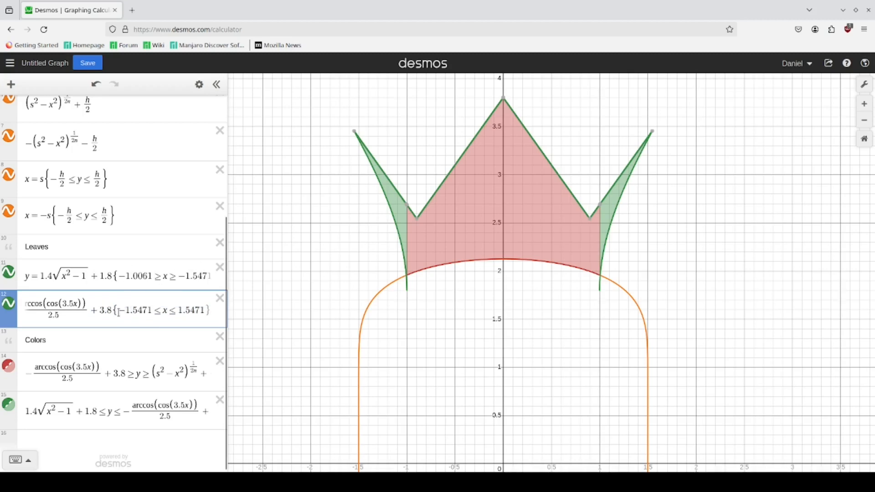
drag(118, 312, 147, 312)
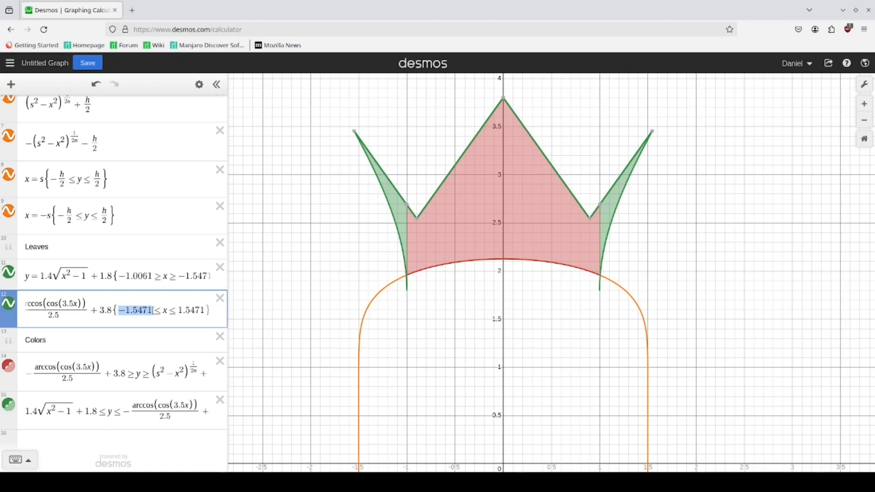
drag(160, 401, 404, 427)
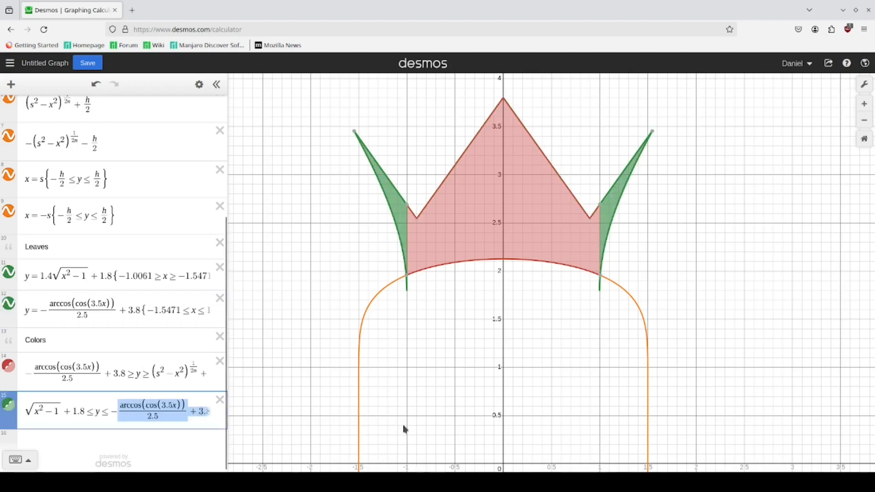
click(132, 412)
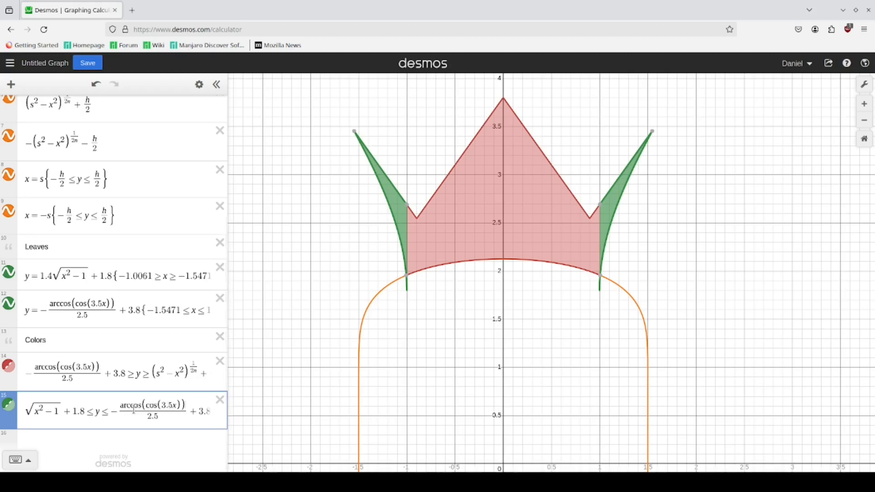
text({-1.5471)
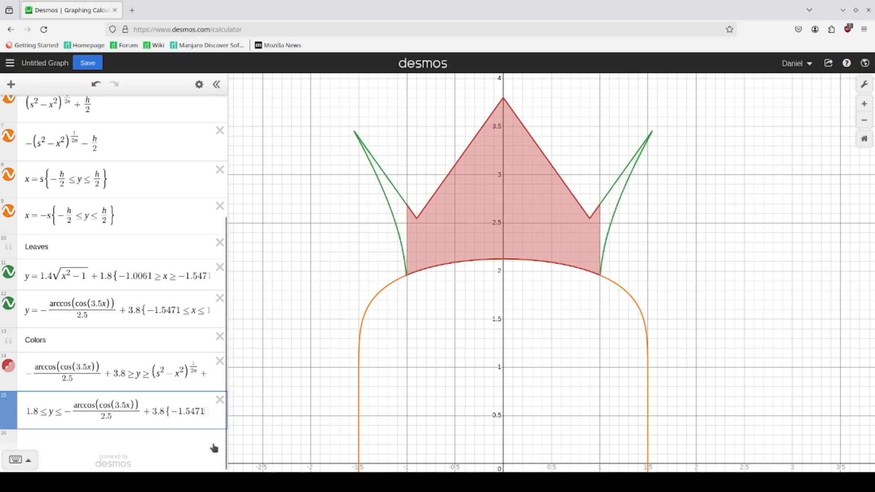
text(<=)
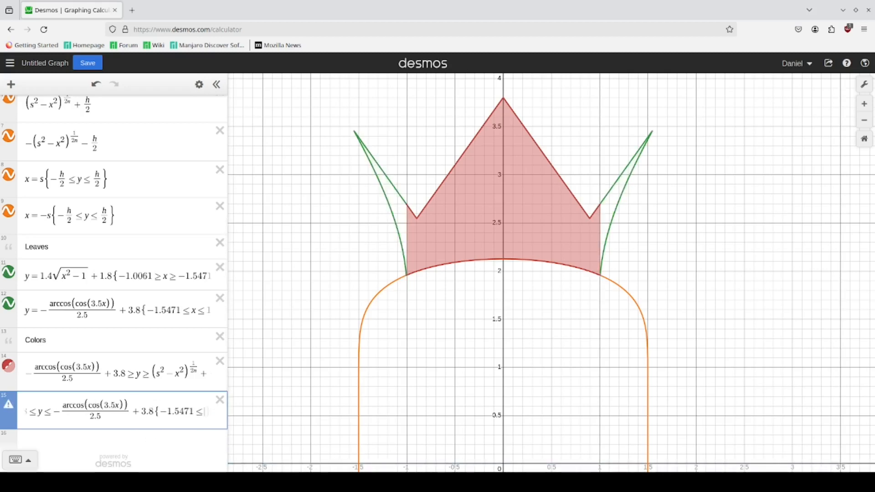
text(x<=)
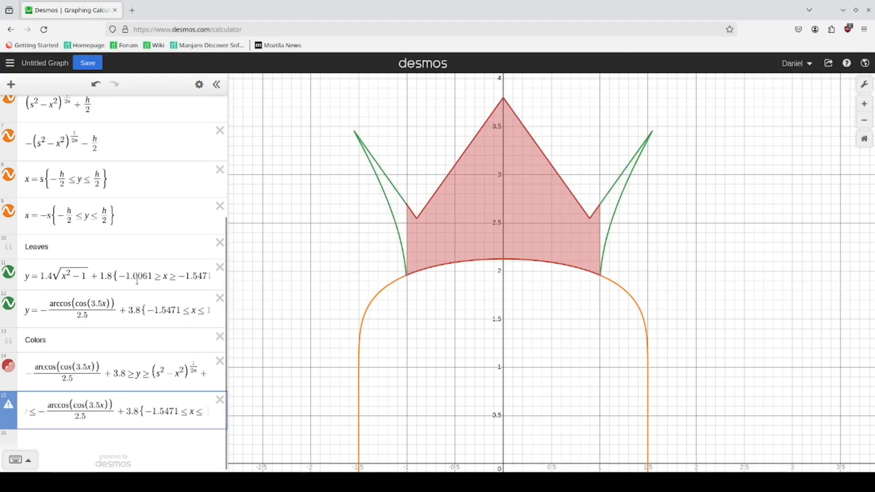
Complete the restriction's upper limit with −1.0061, copied from the leaf curve's domain
drag(119, 277, 154, 274)
key(ctrl+c)
drag(159, 402, 400, 413)
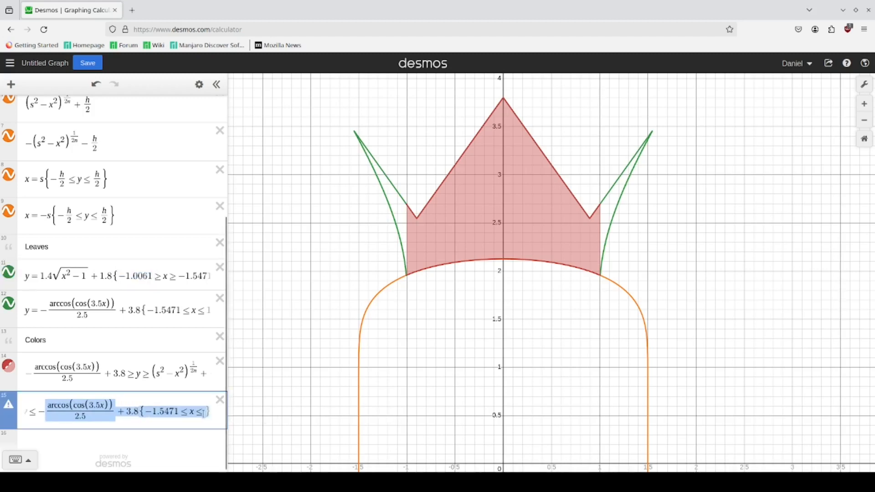
click(207, 413)
key(ctrl+v)
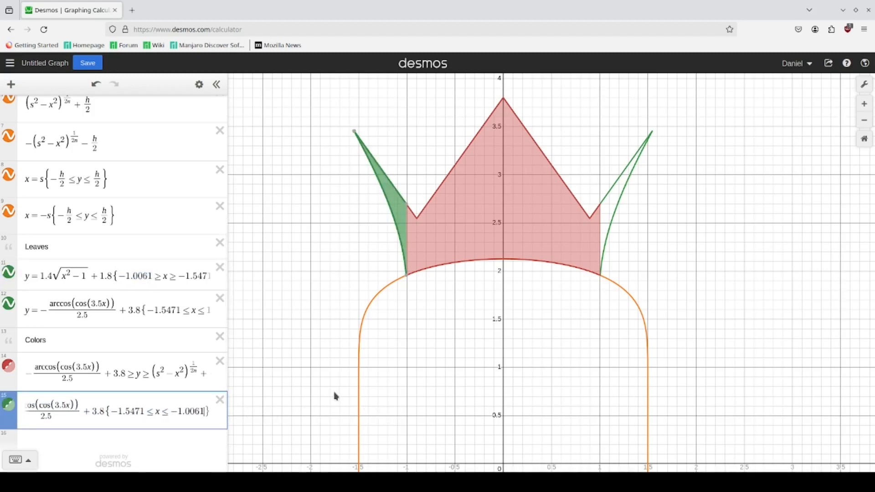
Add a second interval, 1.0061 ≤ x ≤ 1.5471, to the leaf inequality's restriction
drag(204, 411, 179, 409)
key(ctrl+c)
key(Right)
text(,)
key(ctrl+v)
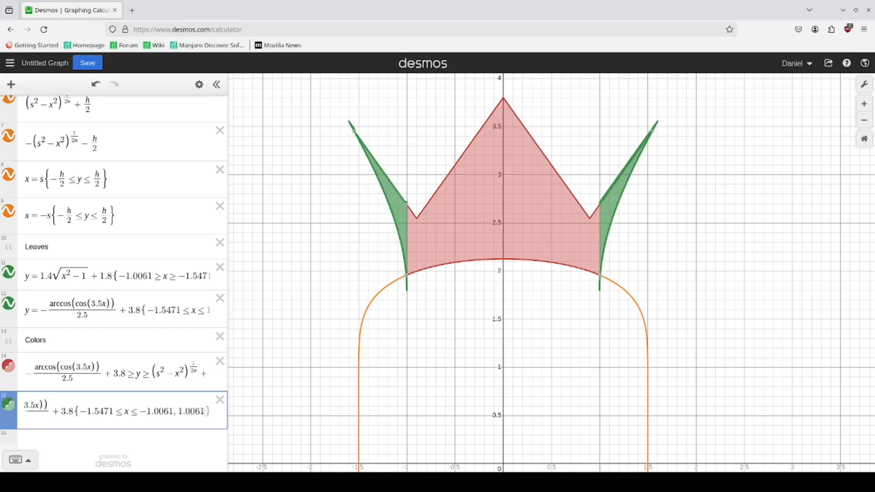
text(<=x<=)
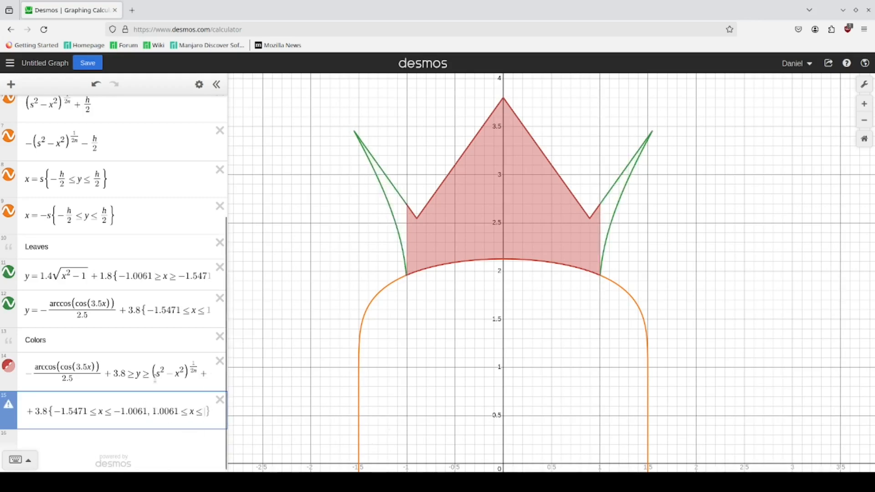
drag(65, 414, 88, 413)
key(ctrl+c)
key(End)
key(ctrl+v)
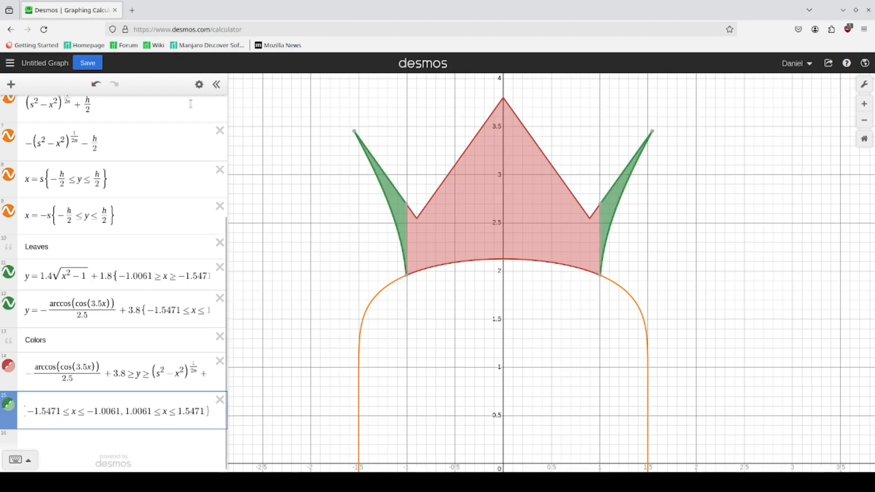
Change the color of the first shading inequality, between the zigzag and the body, to green
click(199, 85)
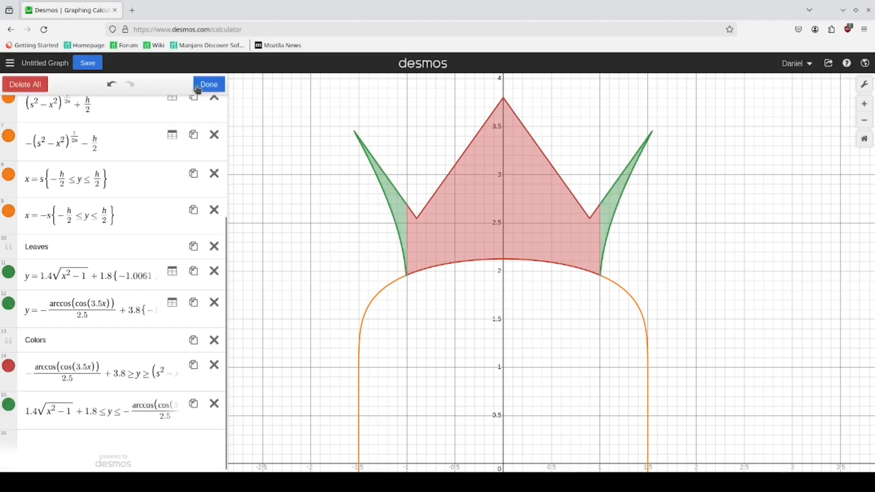
click(8, 366)
click(62, 412)
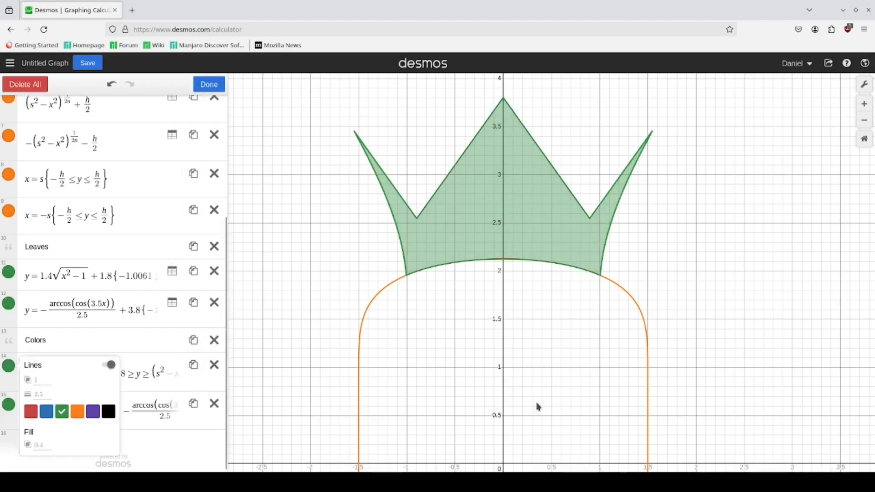
click(726, 396)
Start a new inequality below the leaf ones from the body's upper curve: (s² − x²)^(1/(2n)) + h/2 ≥ y ≥
scroll(730, 423, down, 2)
drag(729, 422, 688, 293)
scroll(687, 377, down, 1)
drag(686, 378, 665, 352)
scroll(654, 338, down, 2)
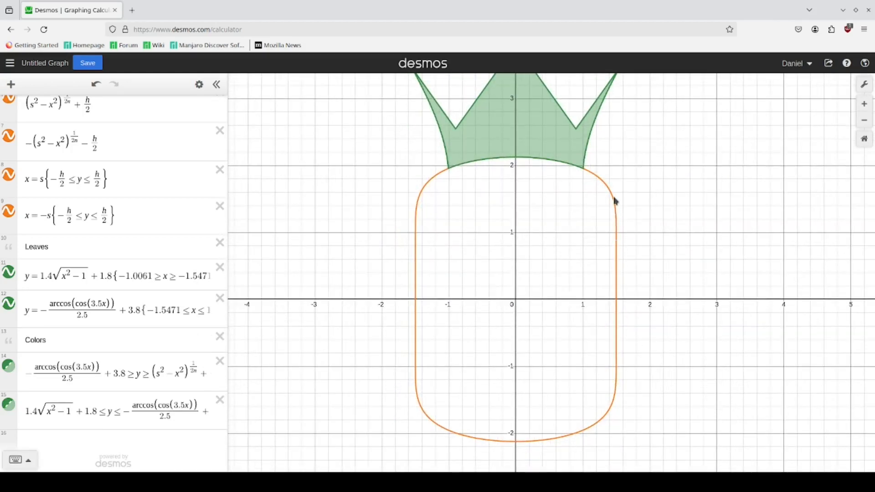
click(424, 191)
key(ctrl+a)
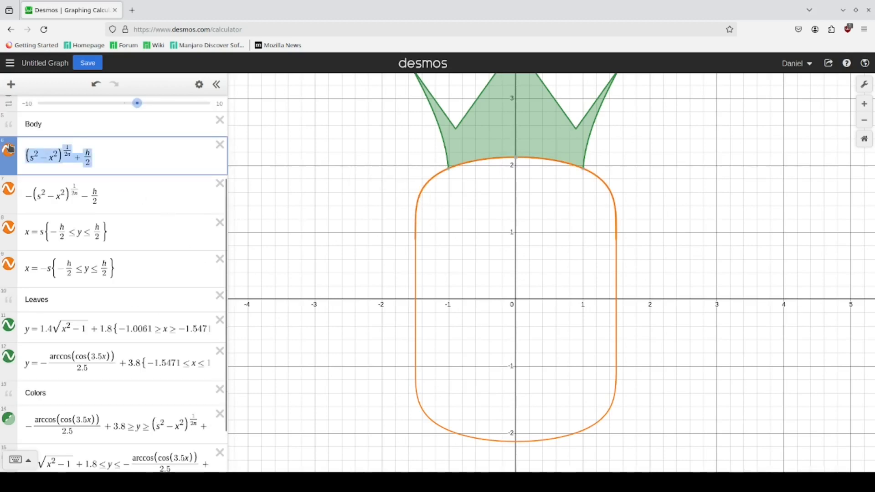
scroll(160, 396, down, 2)
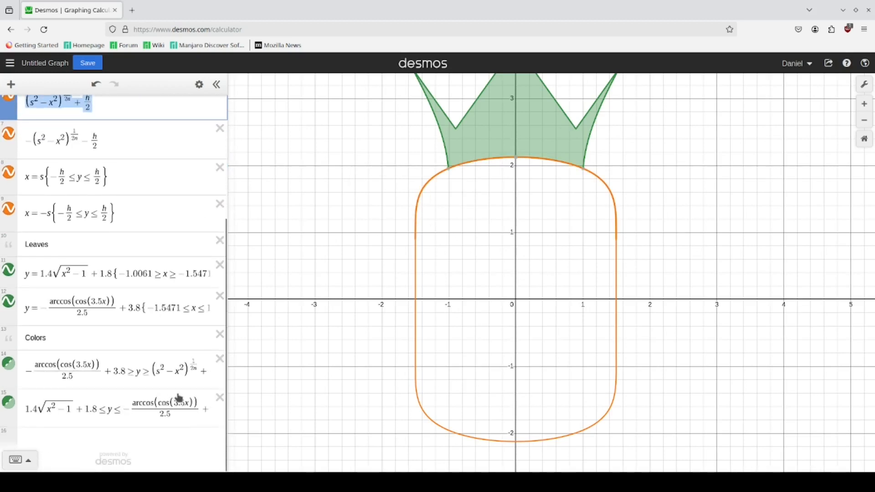
click(174, 421)
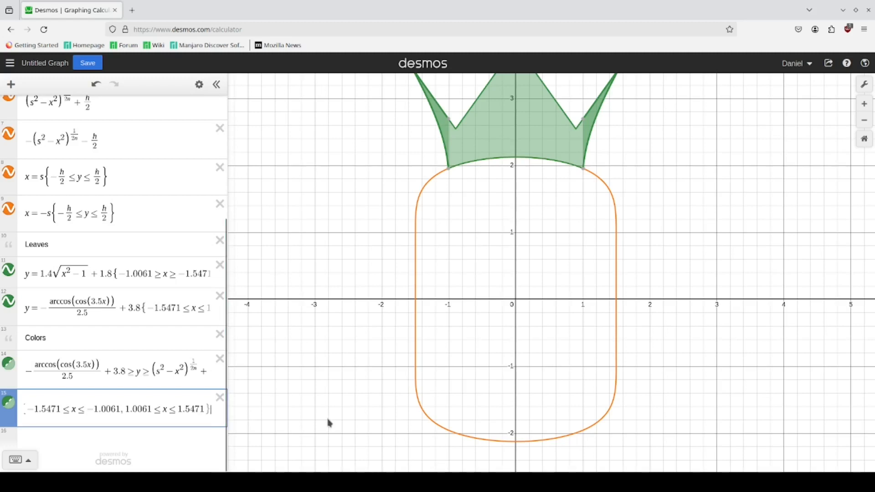
key(Return)
key(ctrl+v)
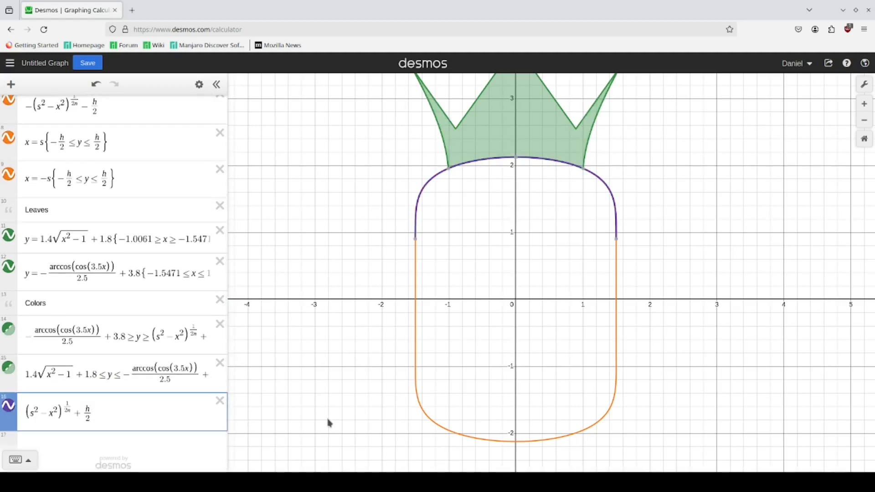
text(>+y>=)
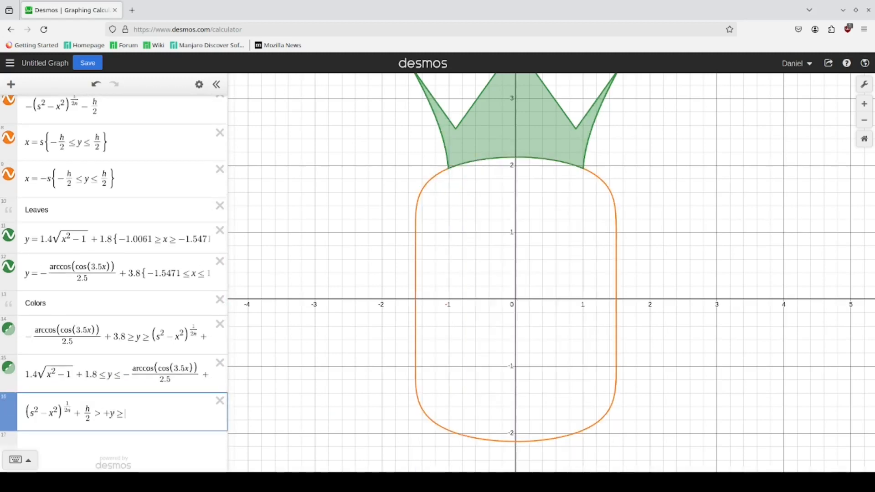
key(BackSpace)
key(BackSpace)
text(=y>=)
Complete the body inequality with the lower body curve, −(s² − x²)^(1/(2n)) − h/2, as its lower bound
click(574, 433)
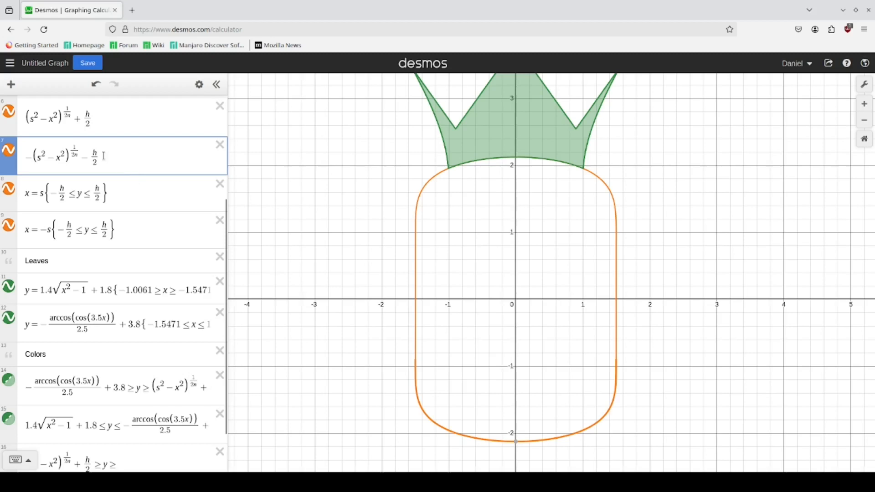
drag(110, 157, 24, 153)
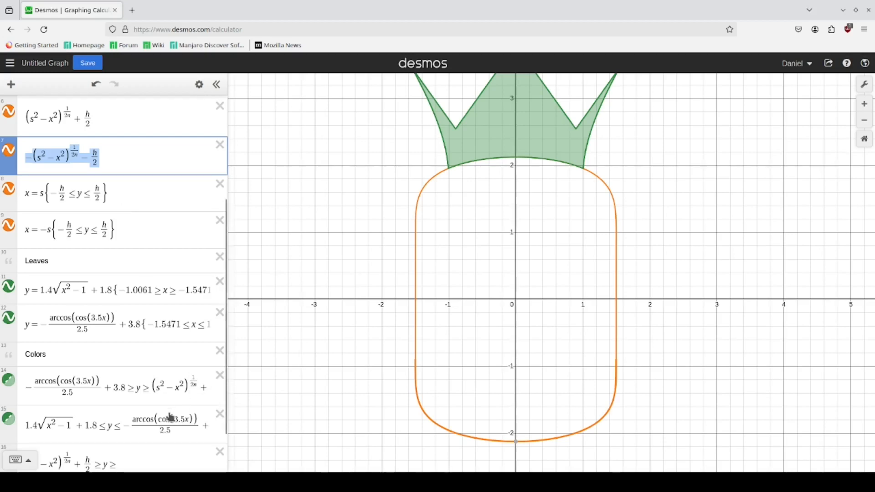
scroll(137, 407, down, 2)
click(142, 415)
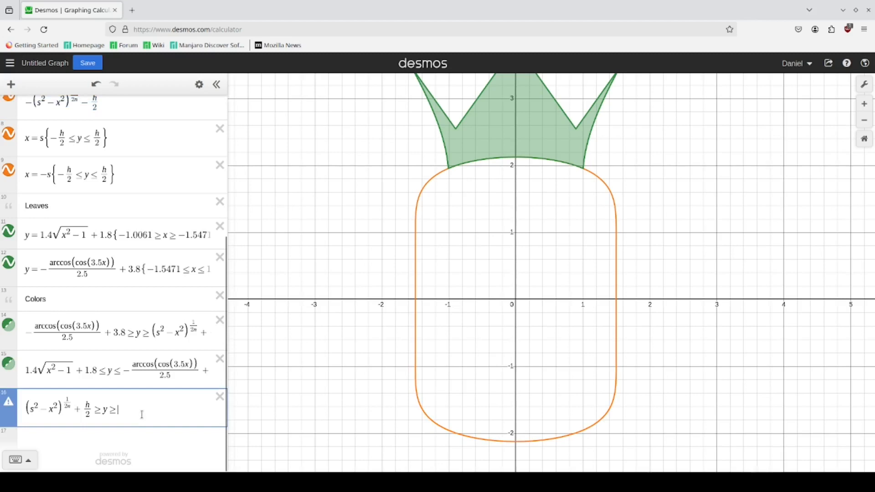
key(ctrl+v)
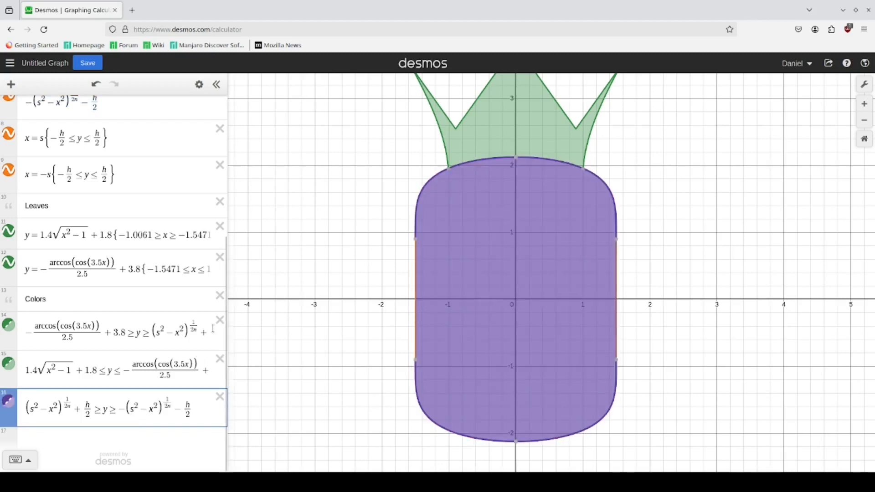
Change the color of the body inequality to orange
click(198, 84)
click(9, 402)
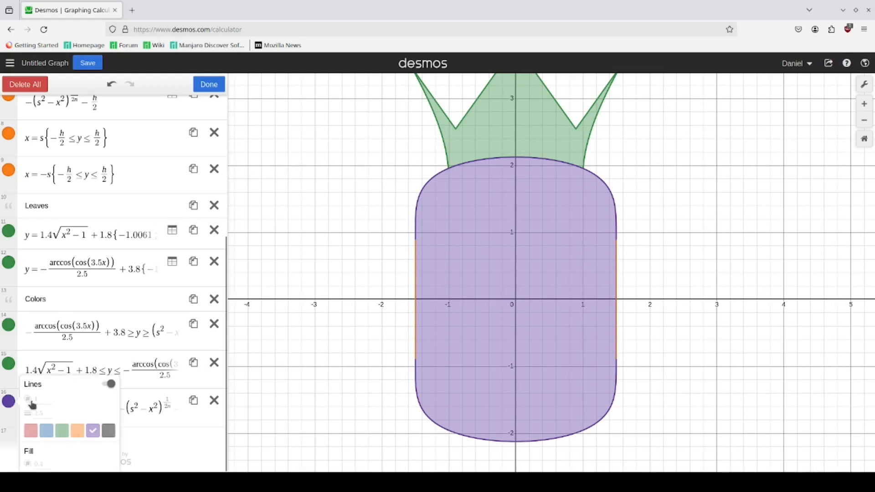
click(78, 424)
click(253, 330)
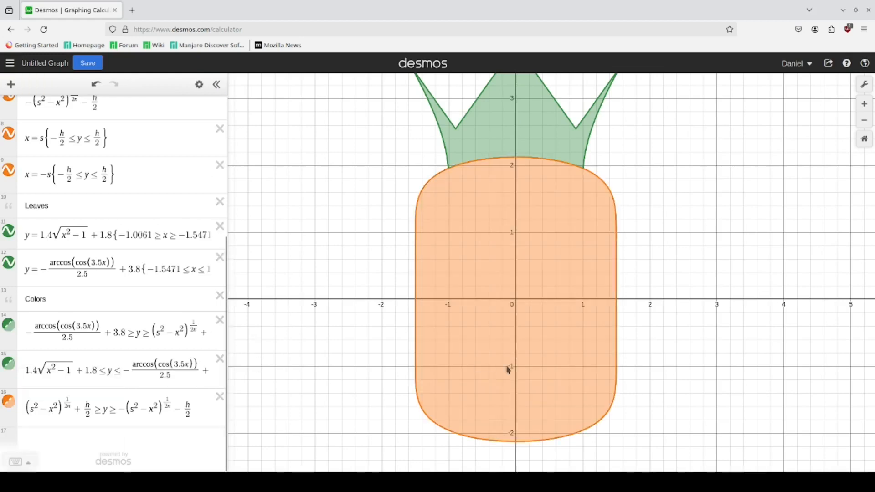
Add a new variable g = 0.2 directly below s in the Variables section
drag(663, 231, 619, 294)
scroll(590, 283, down, 1)
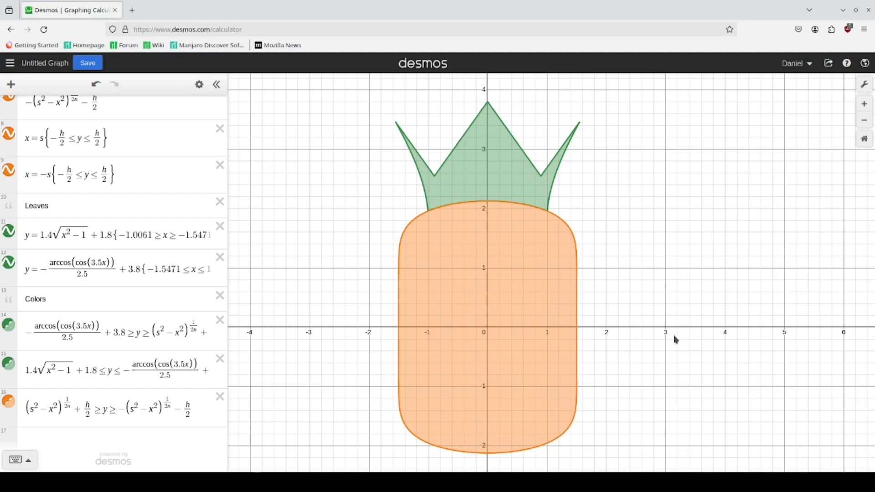
drag(676, 342, 705, 315)
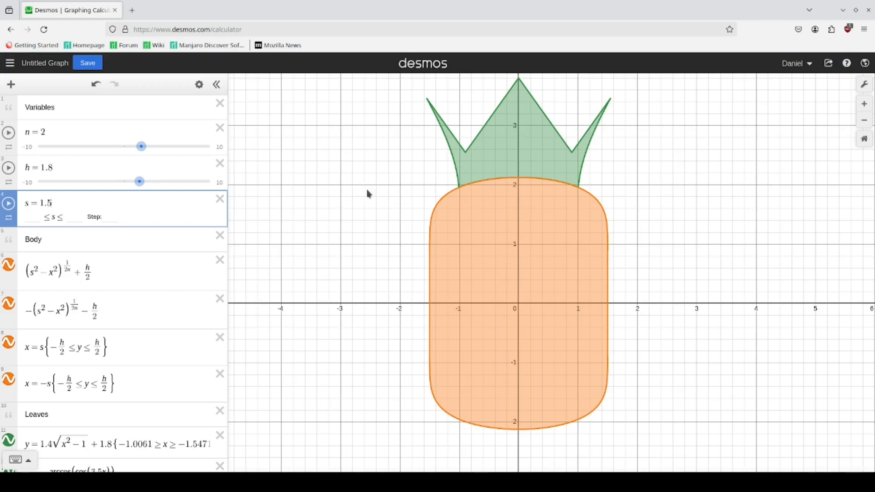
key(Return)
text(g = )
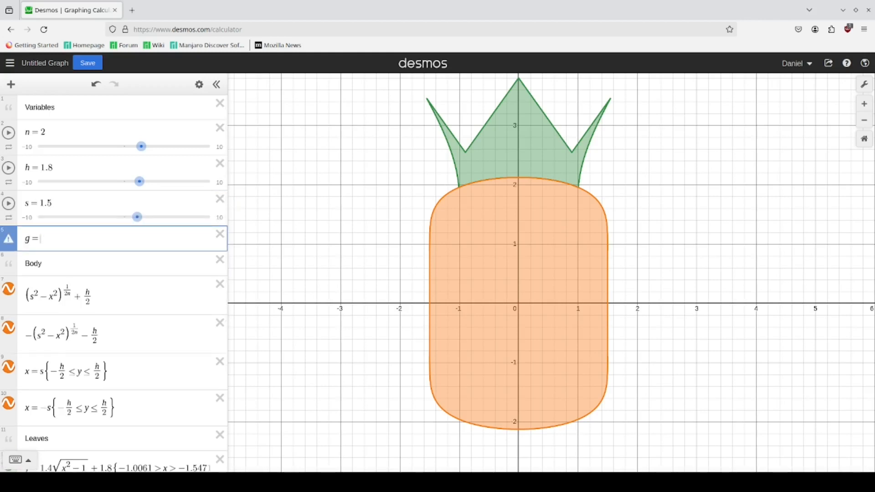
text(0.2)
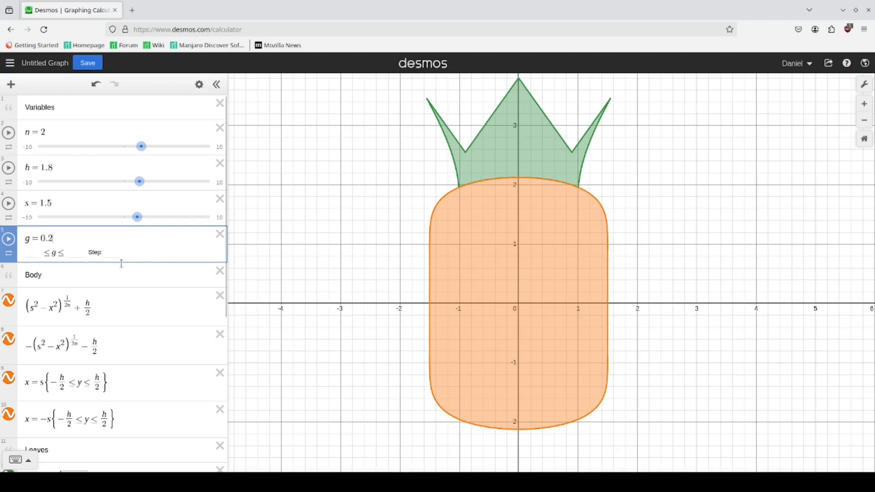
Add a "Crosses" note below the body inequality and enter the line y = x beneath it
scroll(121, 264, down, 5)
click(133, 412)
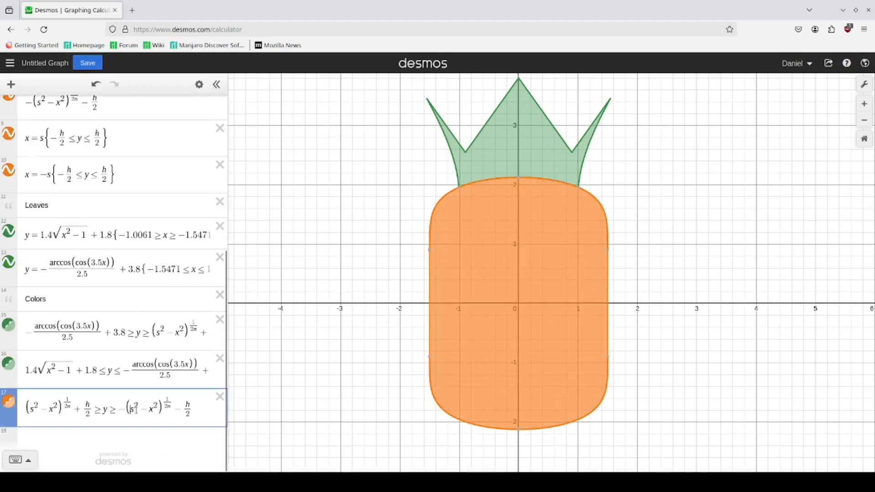
key(Return)
text("Crosses)
key(Return)
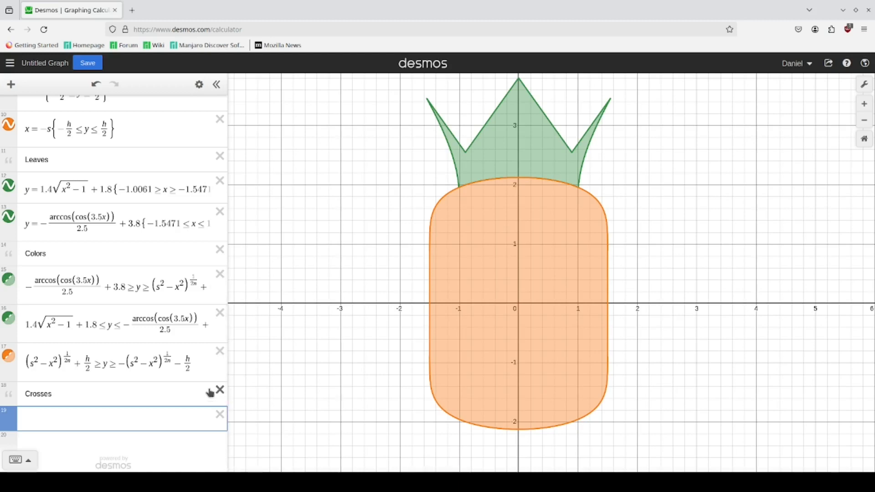
text(y=x)
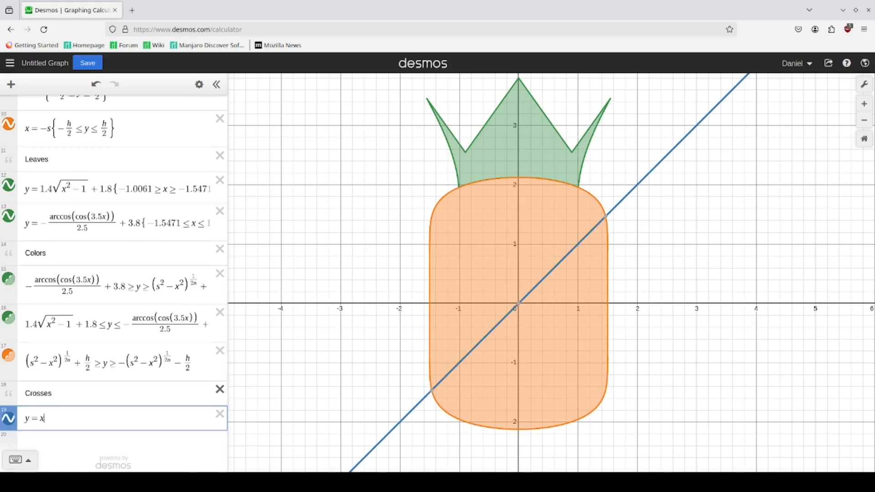
Add the line y = x + g directly below y = x in the Crosses section
key(Return)
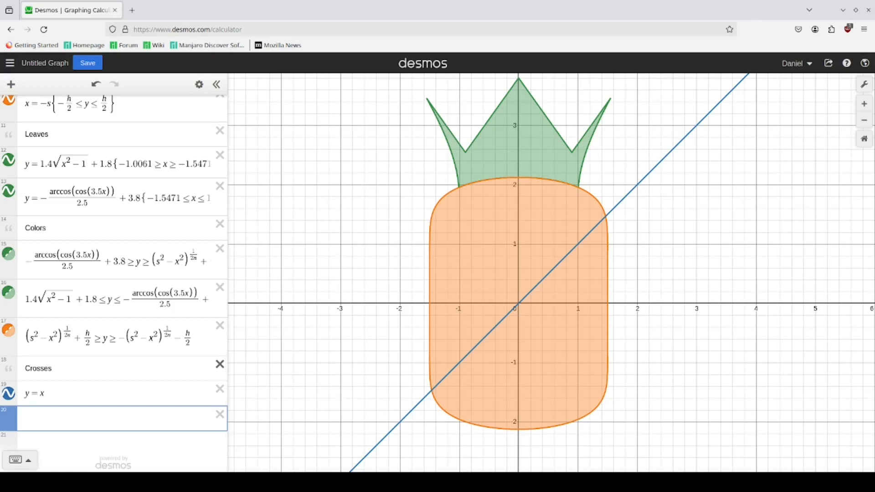
text(y=)
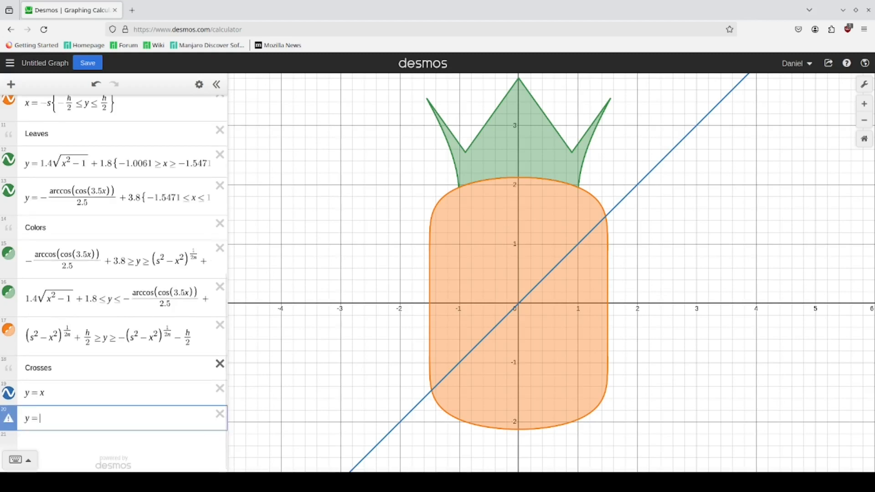
text(x+)
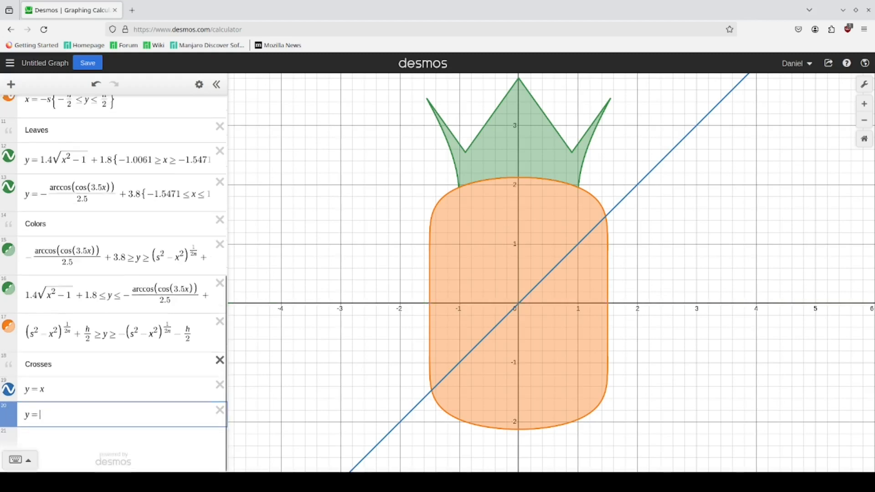
text(0.2)
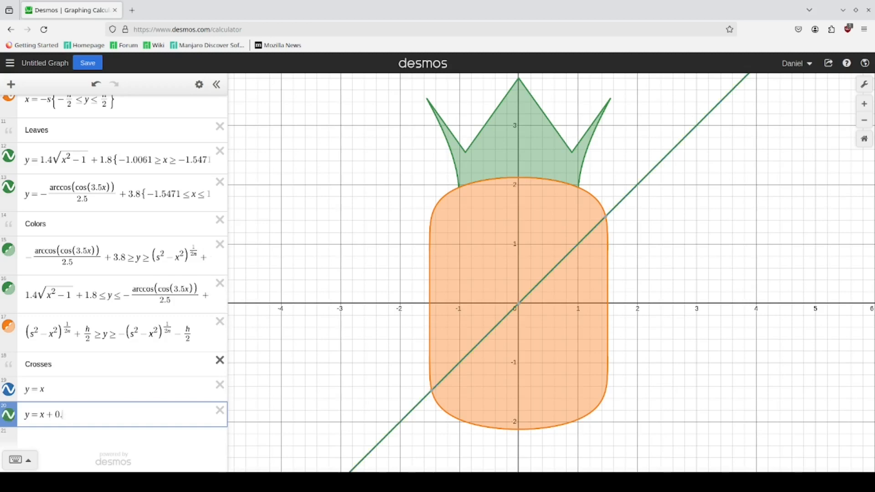
key(BackSpace)
key(BackSpace)
key(BackSpace)
text(g)
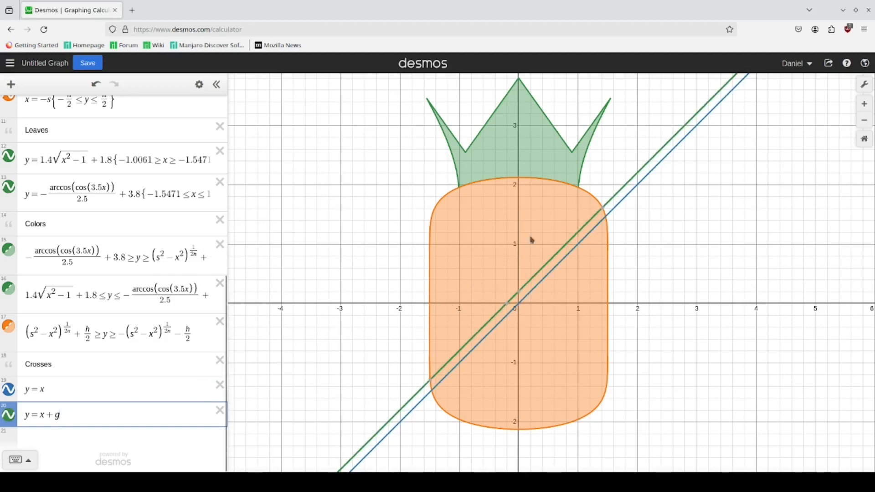
Set the variable g to 0.5 in the Variables section
drag(702, 242, 682, 292)
scroll(121, 275, up, 7)
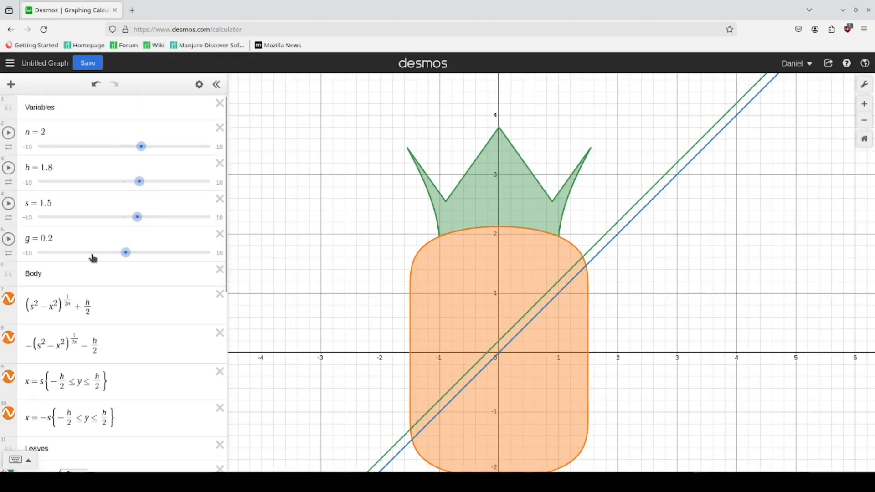
click(52, 239)
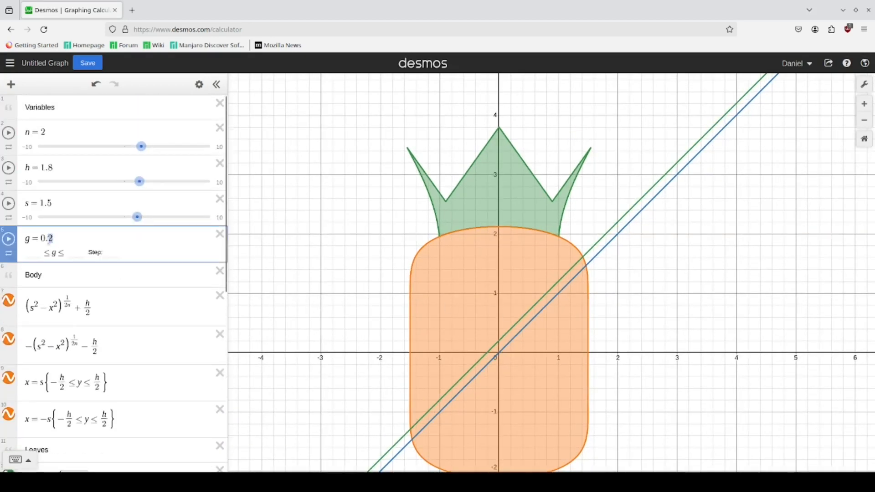
text(5)
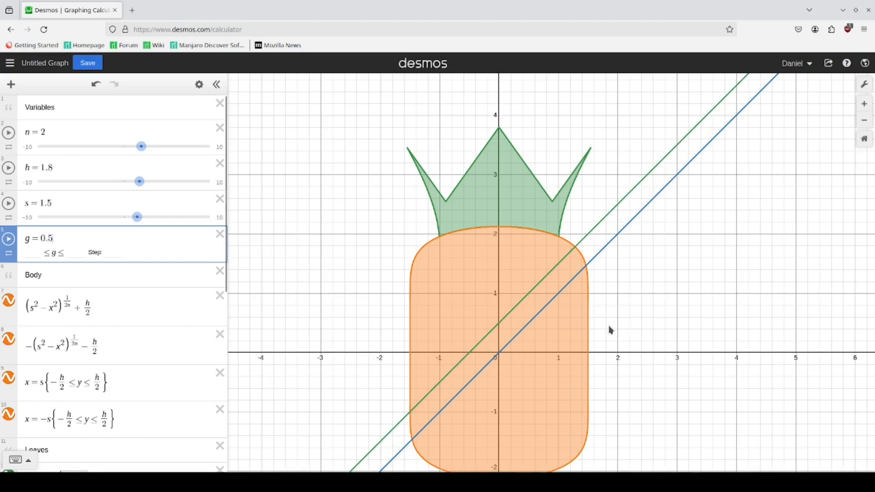
drag(711, 373, 701, 314)
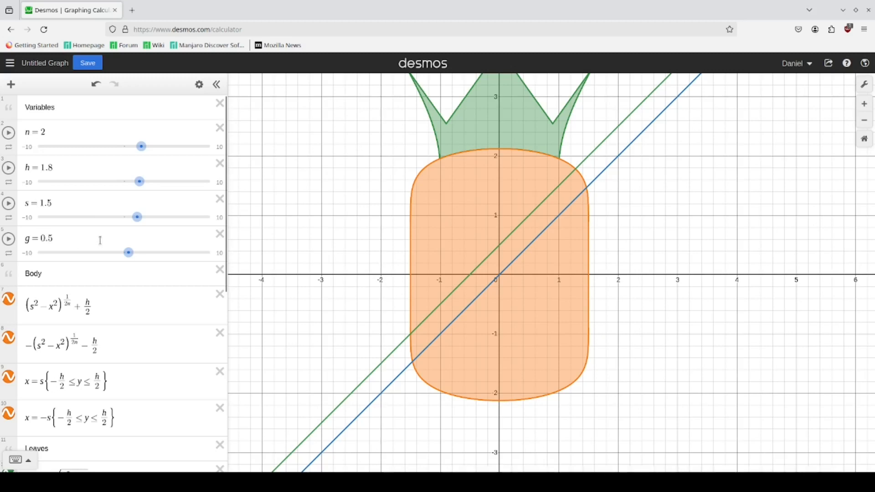
Add the lines y = x + 2g and y = x + 3g below y = x + g
scroll(95, 393, down, 7)
click(84, 412)
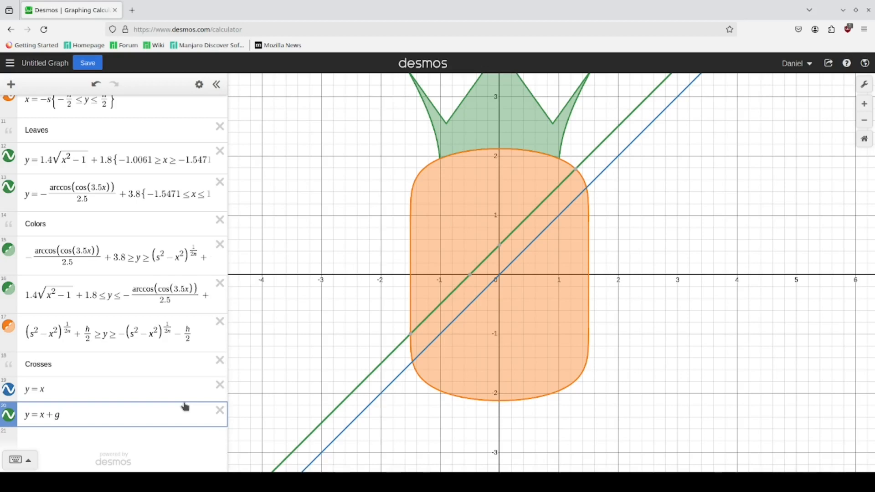
key(Return)
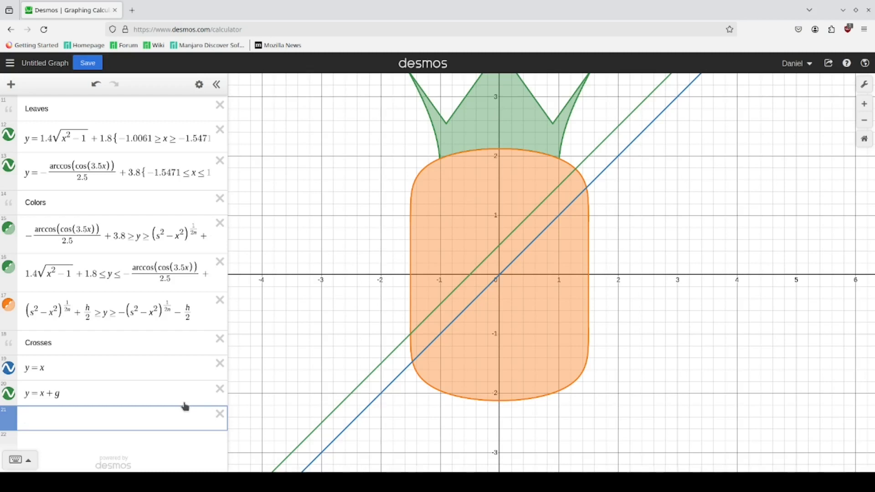
text(y=x)
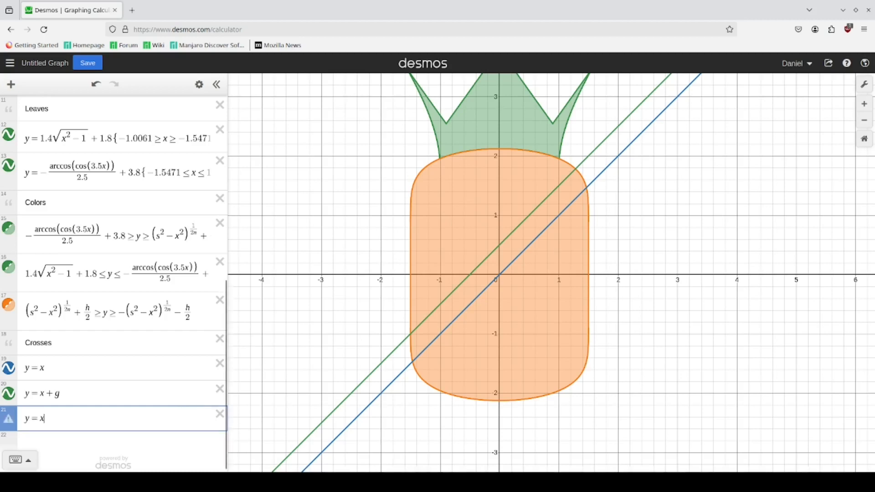
text(+2g)
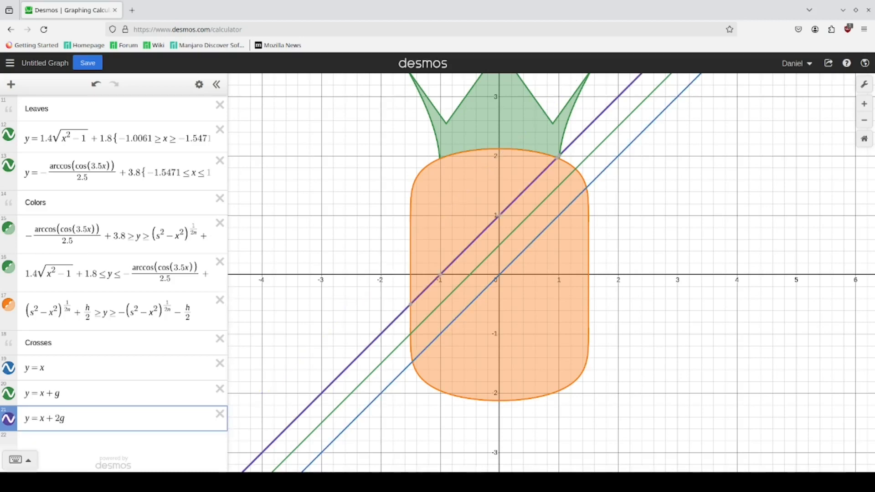
key(Return)
text(y=)
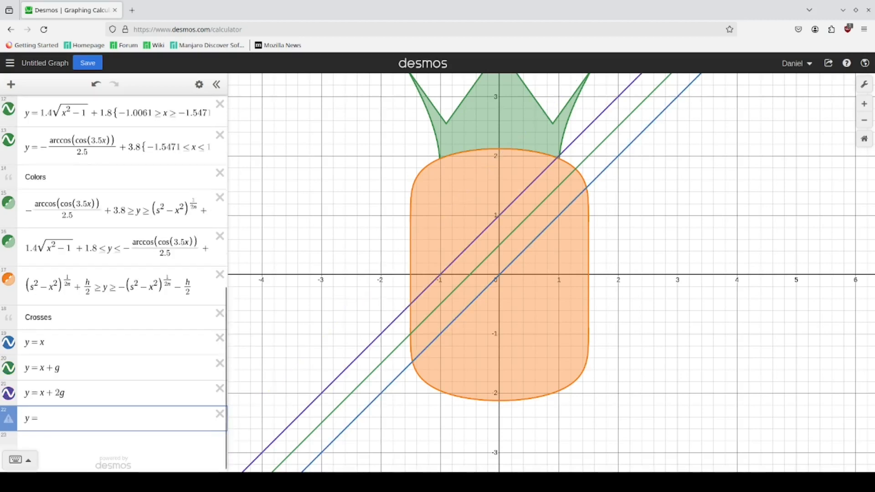
text(x+3g)
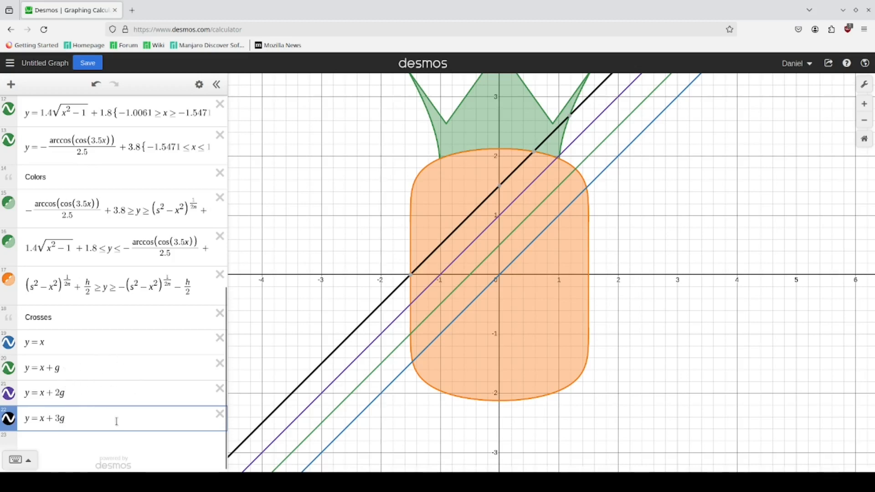
Add the line y = x − g below y = x + 3g
key(Return)
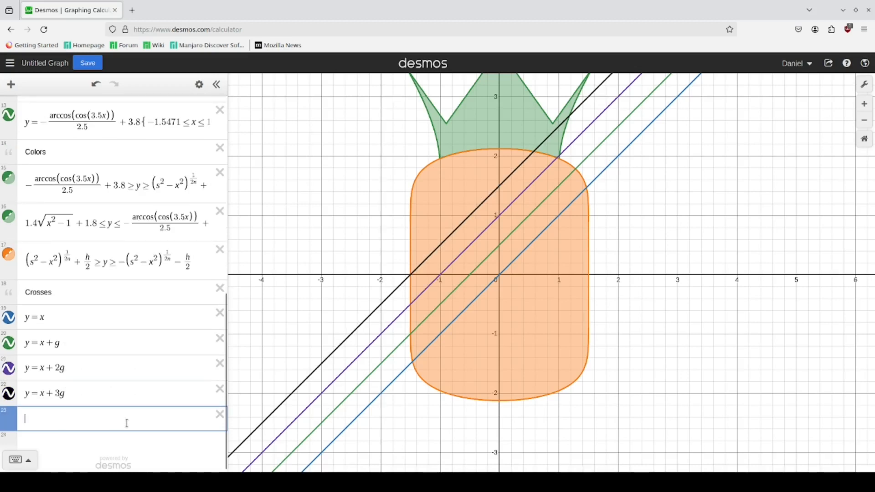
text(y=x*g)
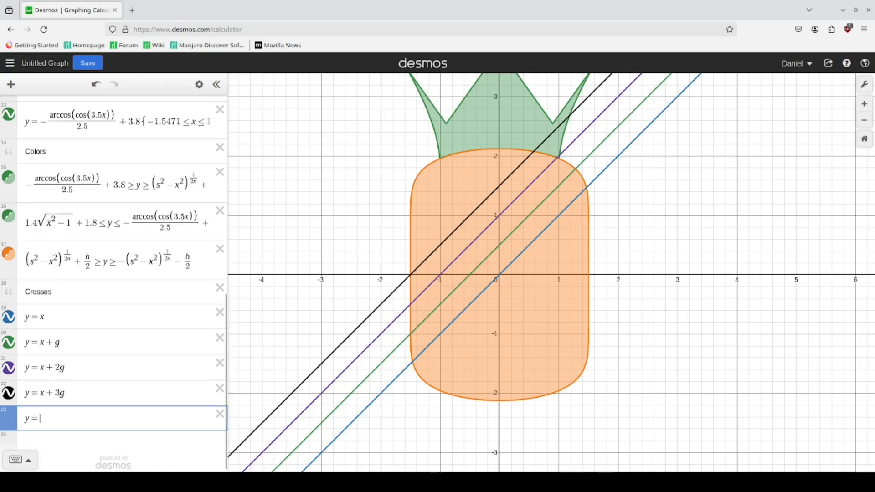
key(BackSpace)
key(BackSpace)
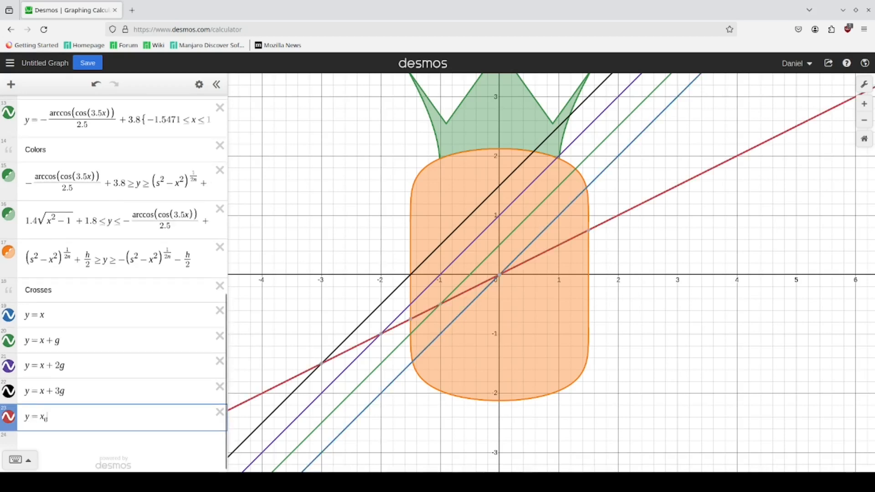
text(-g)
Add the lines y = x − 2g and y = x − 3g below y = x − g
key(Return)
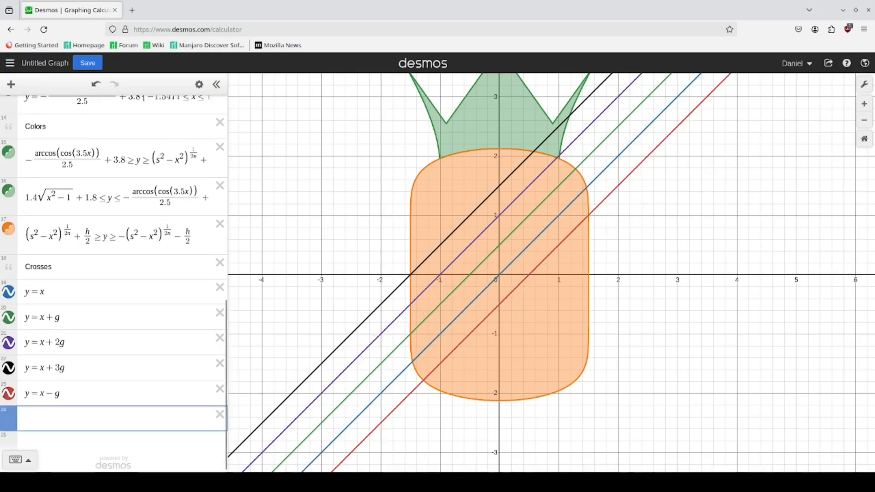
text(h=)
key(BackSpace)
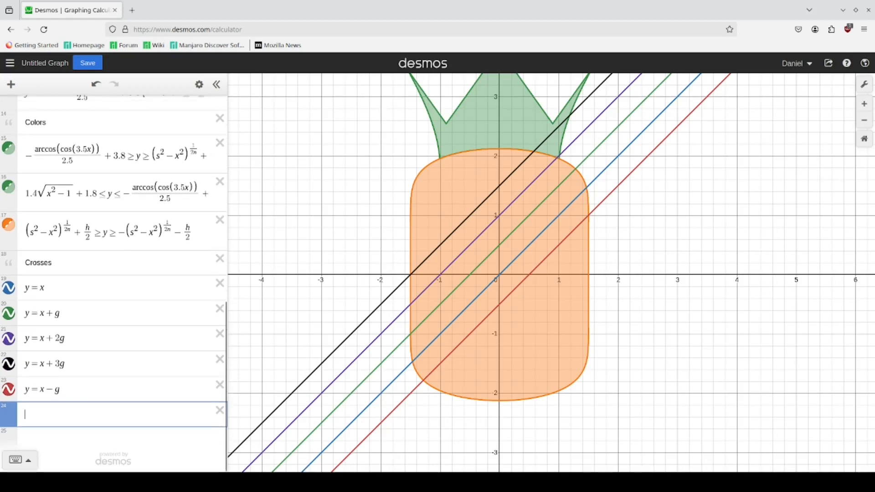
text(y=x)
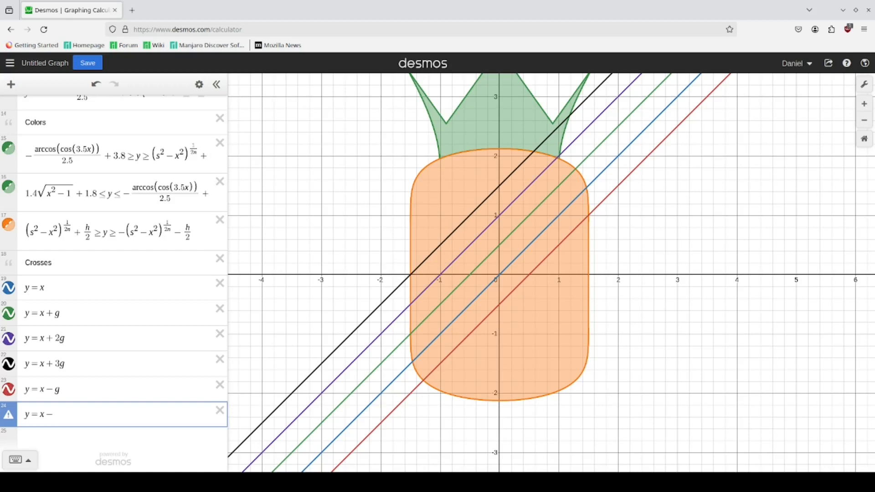
text(-2g)
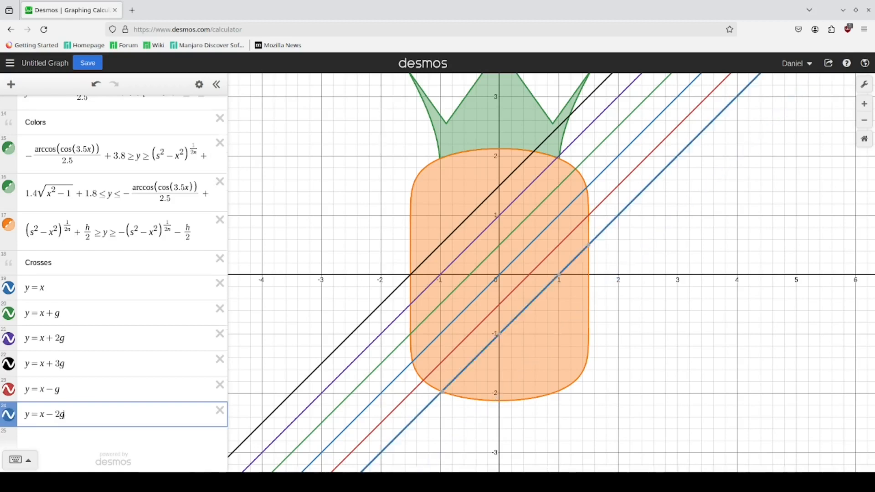
key(Return)
text(y=x-3g)
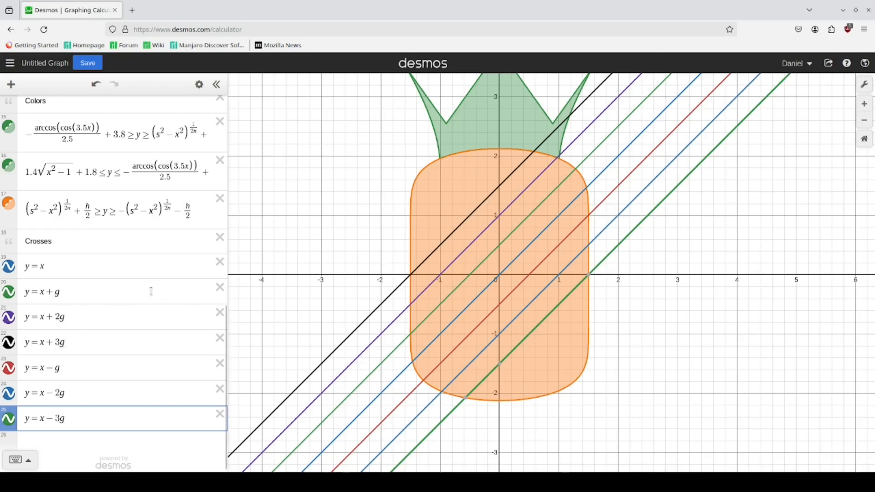
drag(68, 343, 38, 345)
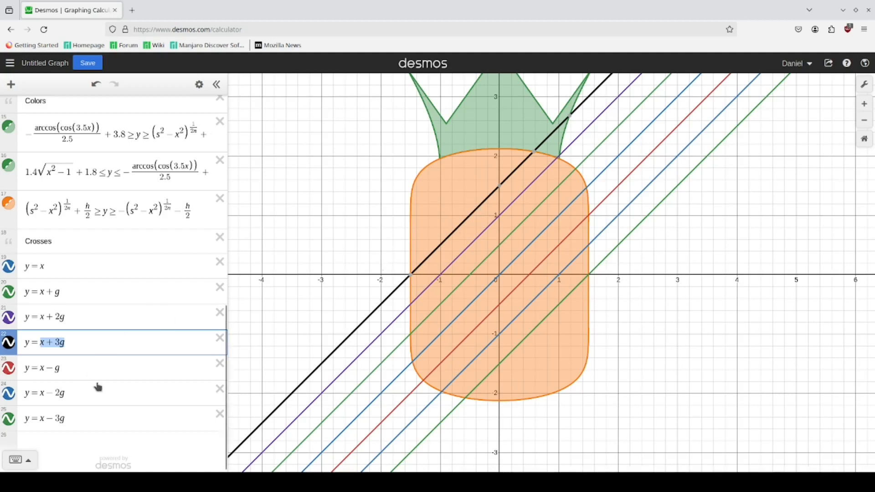
scroll(72, 368, down, 1)
click(83, 417)
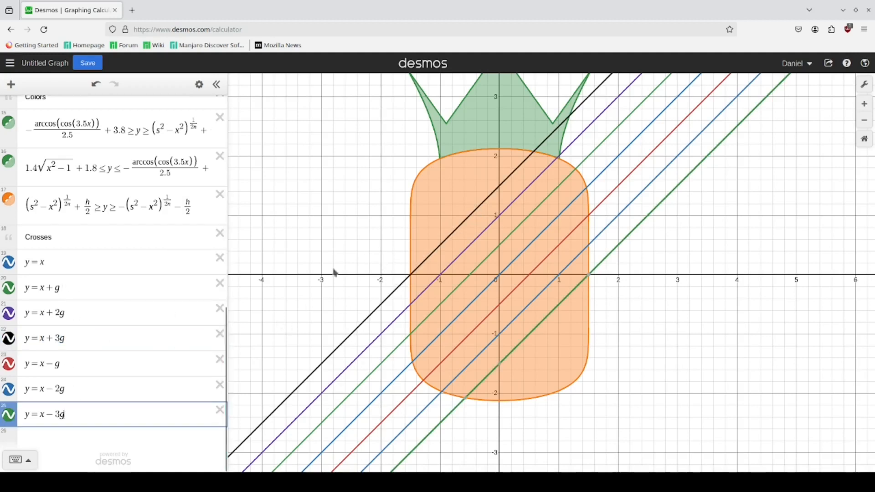
drag(84, 287, 26, 288)
Replace the line y = x under the Crosses note with the inequality x ≤ y ≤ x + g
click(65, 262)
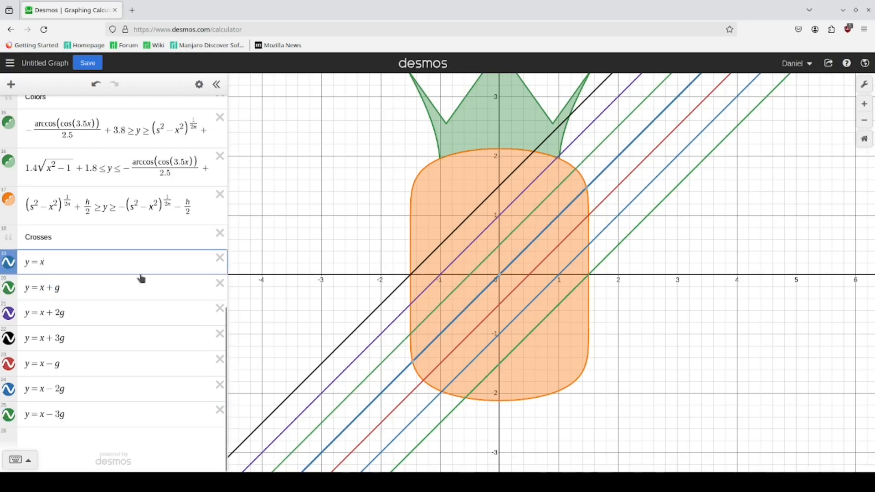
key(BackSpace)
key(BackSpace)
key(BackSpace)
key(BackSpace)
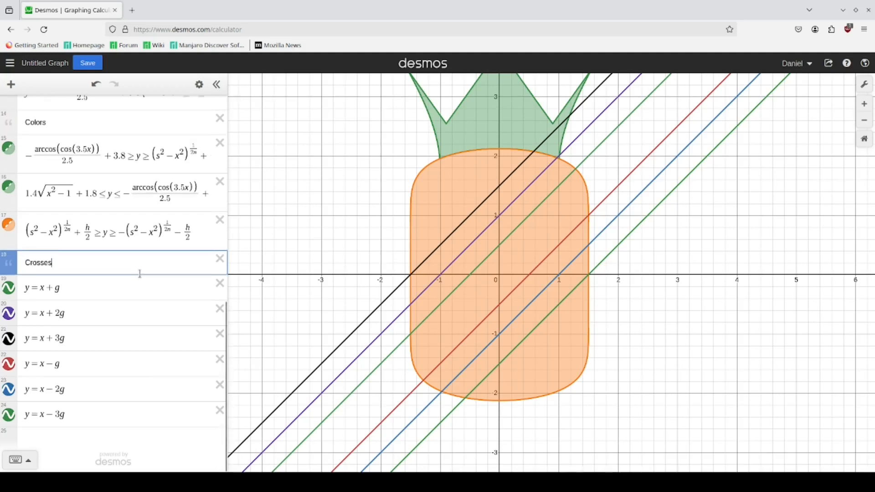
key(Return)
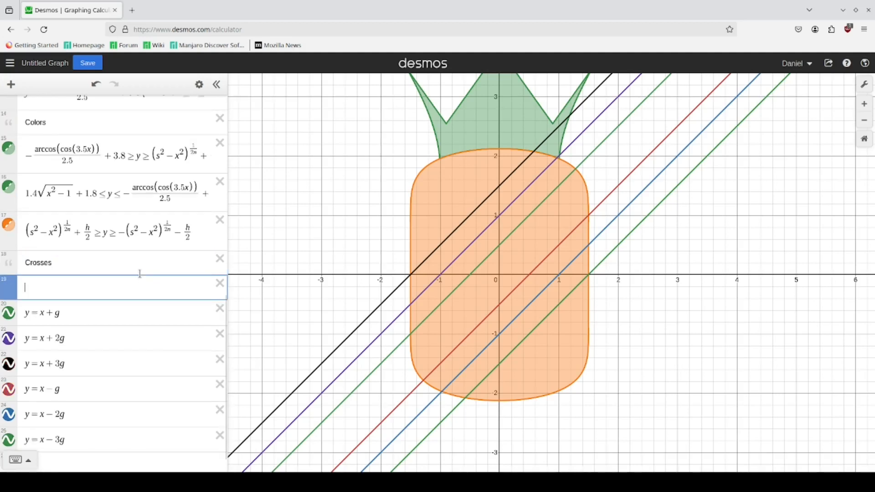
text(x)
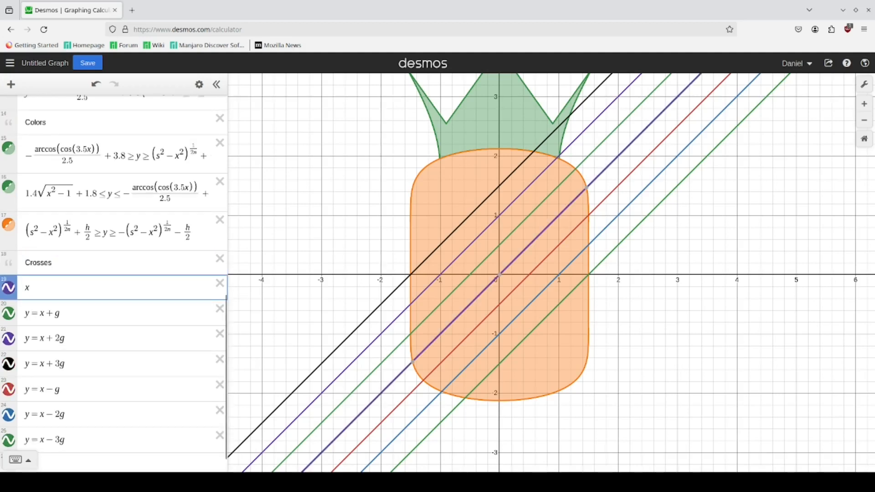
text(<=y<)
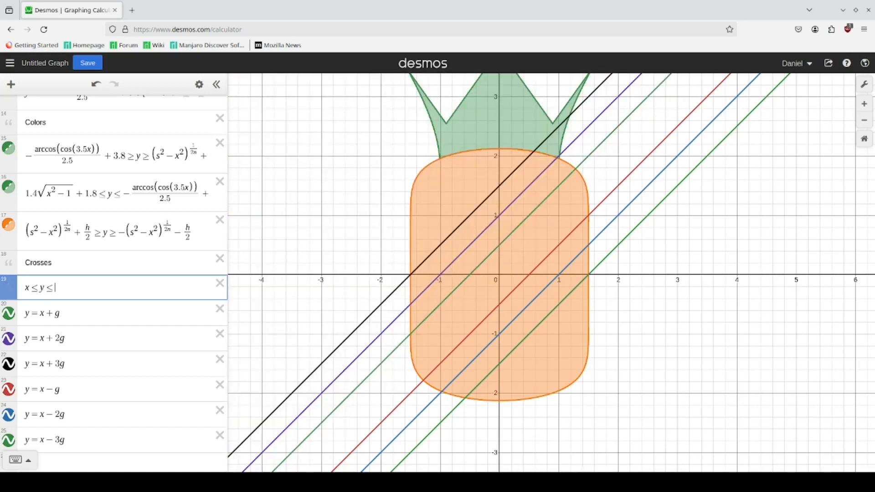
text(=x+h)
key(BackSpace)
text(g)
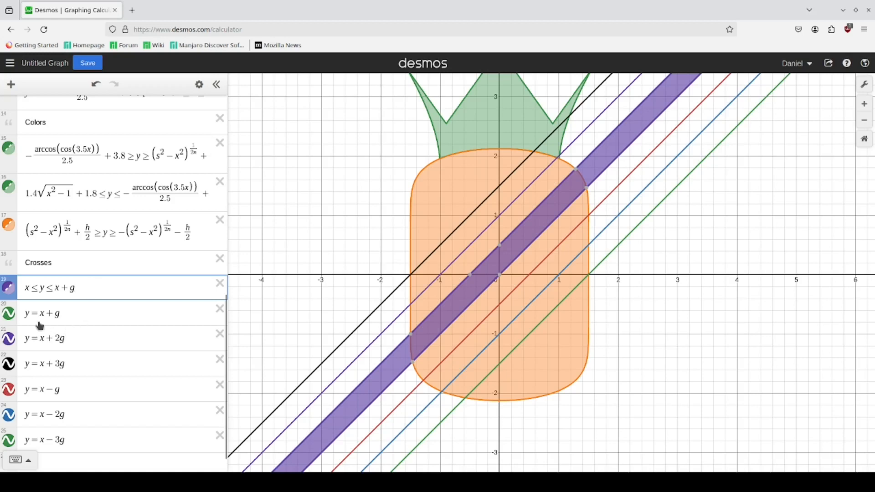
Hide the six lines y = x + g, x + 2g, x + 3g, x − g, x − 2g and x − 3g on the graph
click(8, 313)
click(8, 338)
click(8, 364)
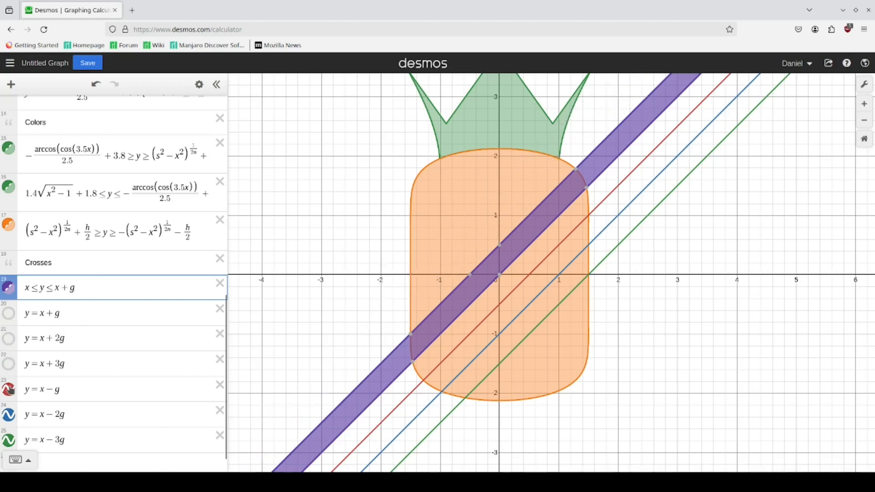
click(8, 389)
click(8, 415)
click(9, 440)
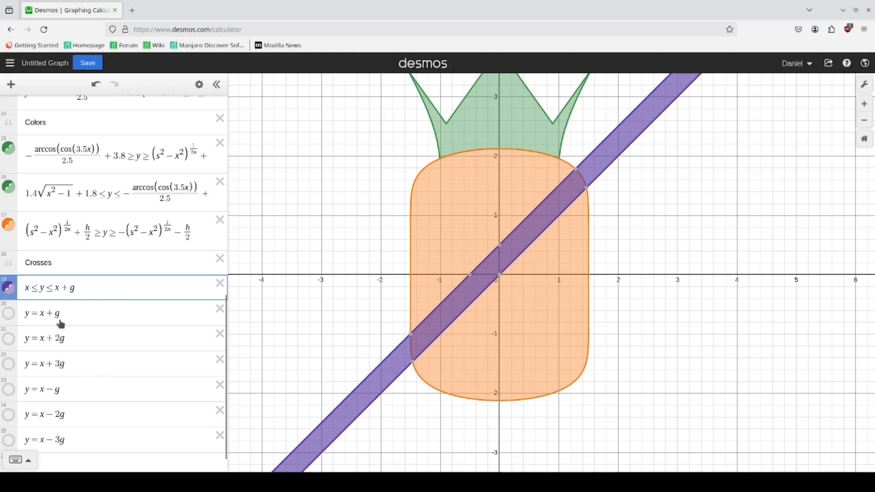
Add the inequality x + 2g ≤ y ≤ x + 3g below x ≤ y ≤ x + g in the Crosses section
key(Return)
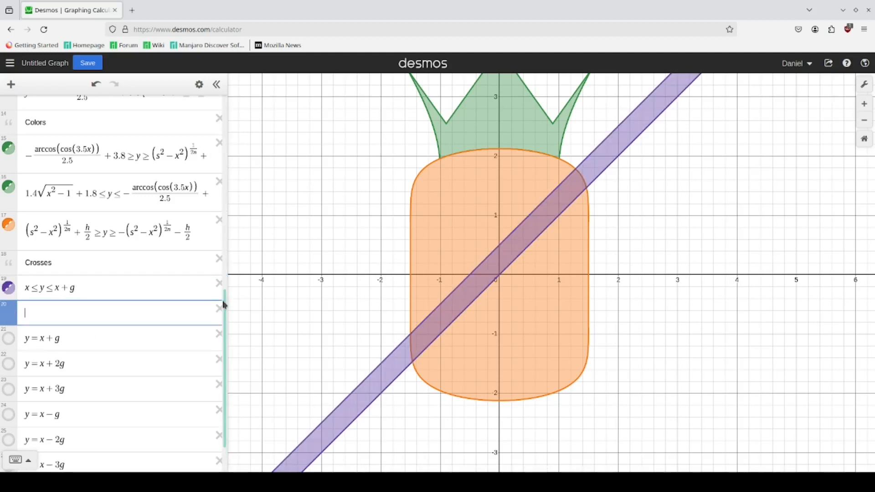
text(x+2)
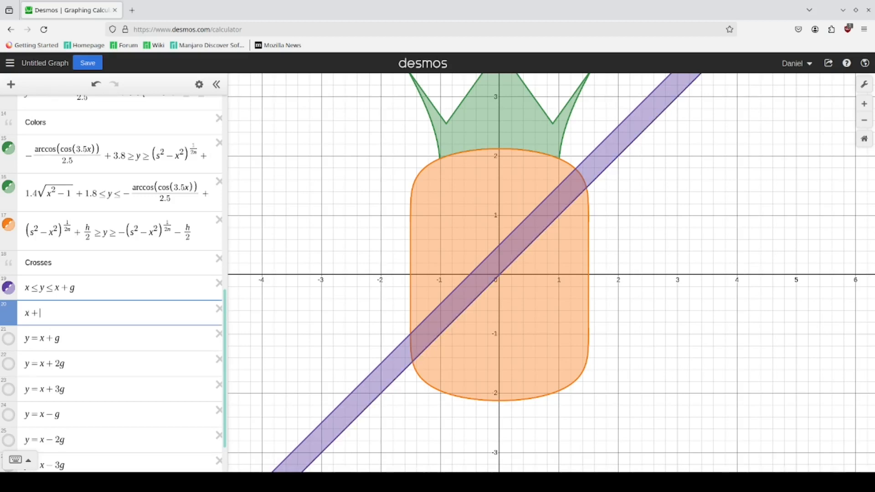
text(g<=)
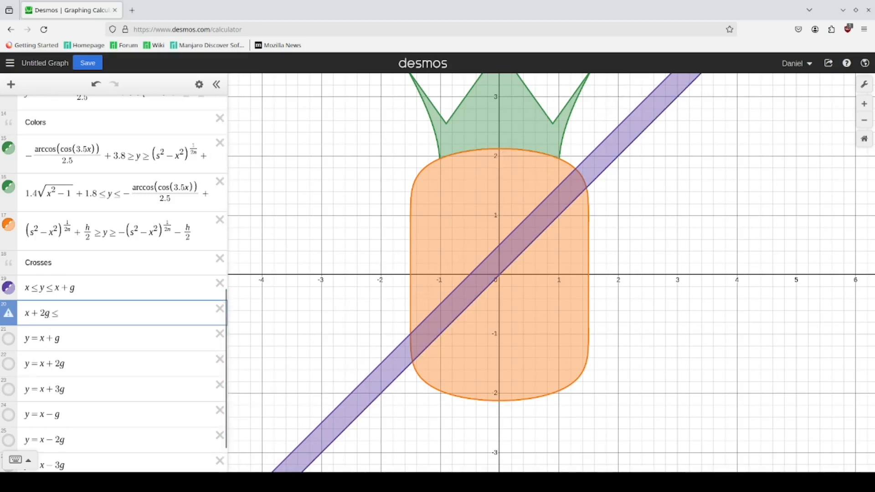
text(y<=)
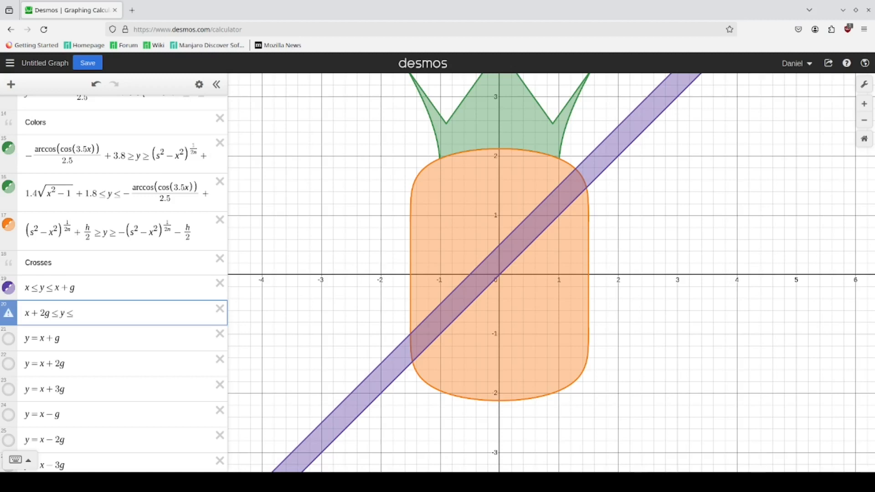
text(x+3g)
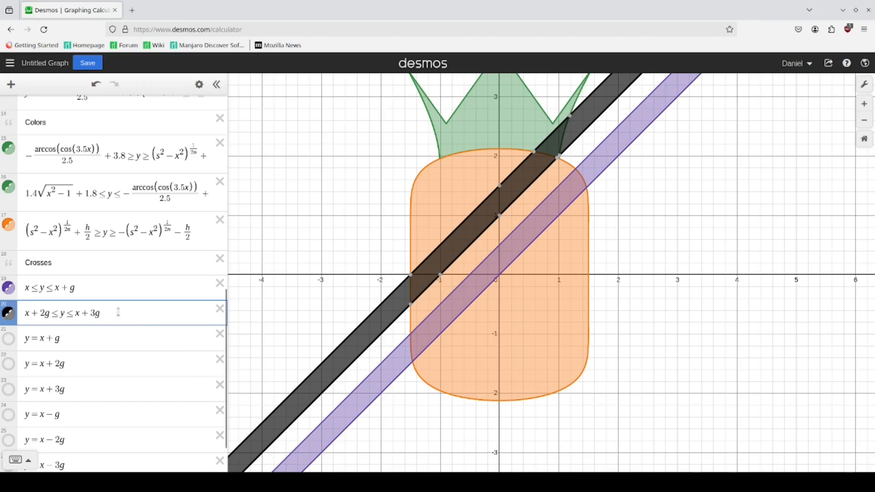
Add the inequality x − g ≥ y ≥ x − 2g below x + 2g ≤ y ≤ x + 3g
key(Return)
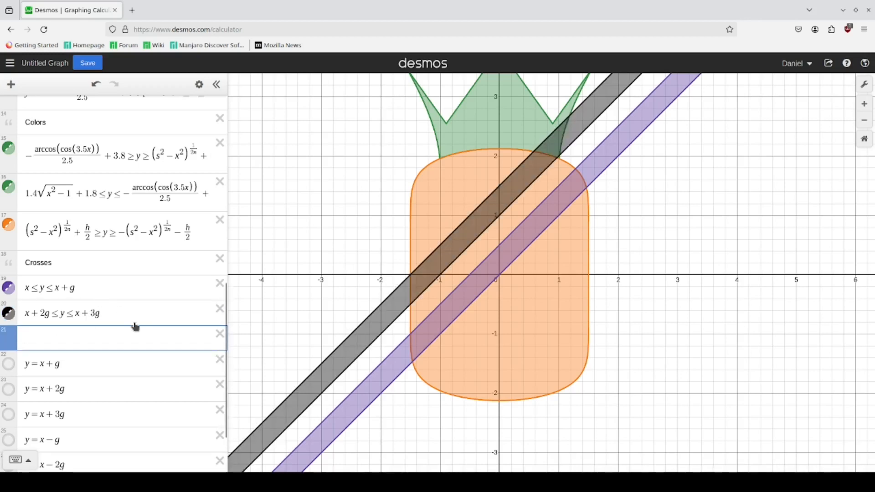
text(x)
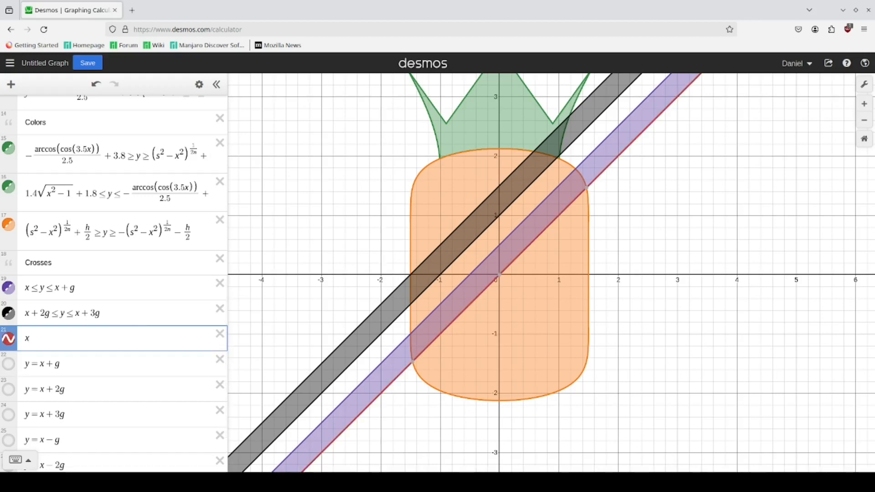
text(-g)
text(>)
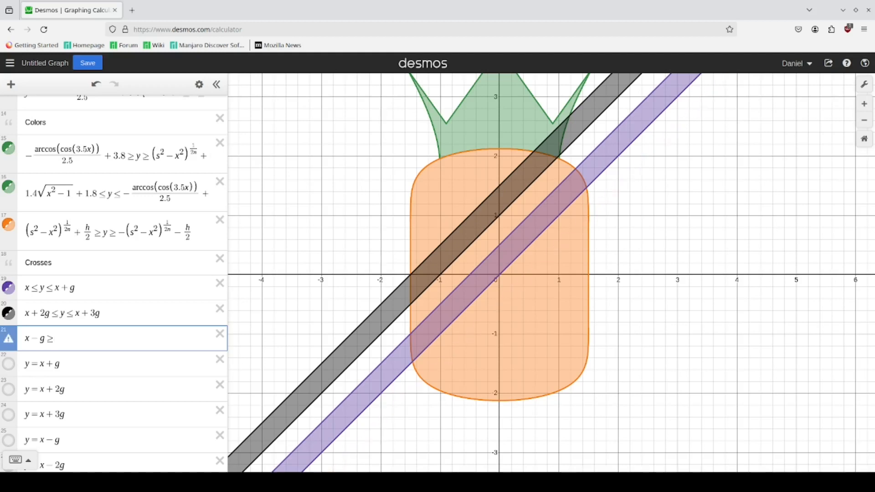
text(=y)
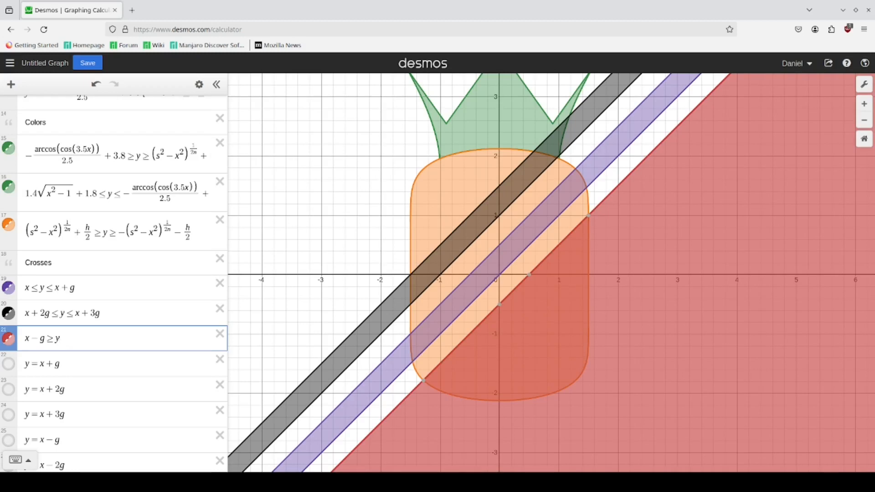
text(>=x-2g)
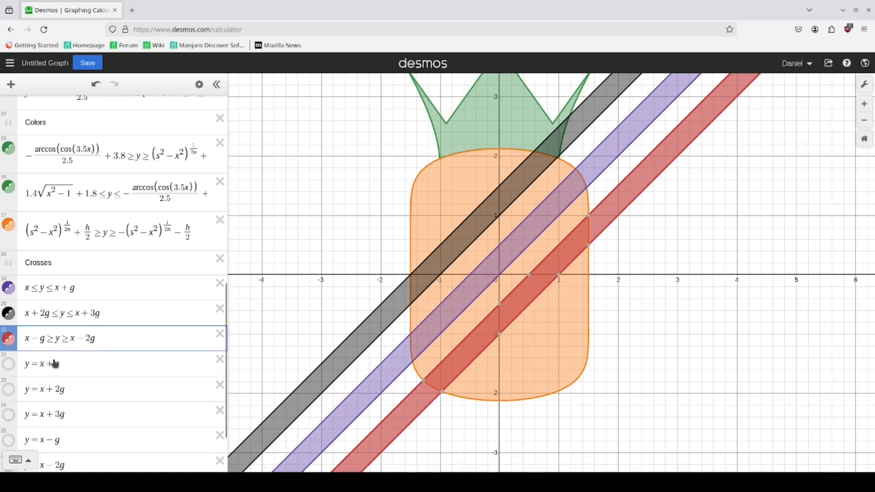
Add the opposite diagonal band −x ≤ y ≤ −x + g below the three rising bands, adapting a copy of x ≤ y ≤ x + g
key(Return)
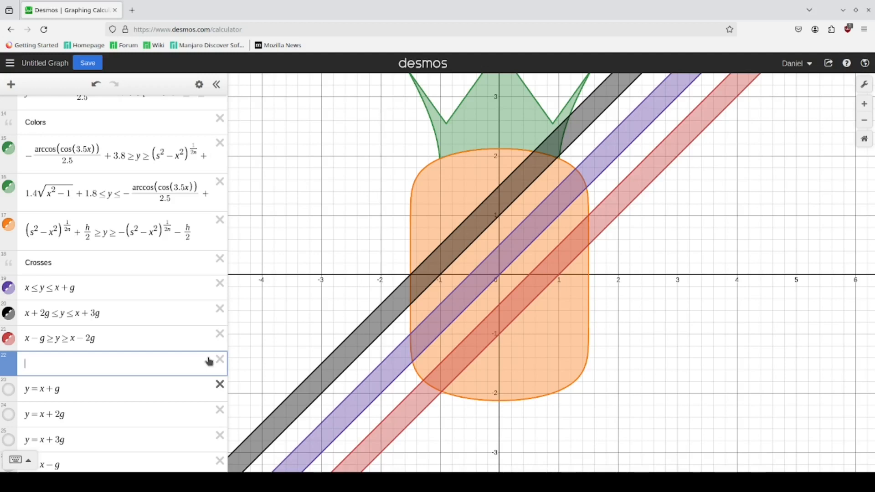
text(-x)
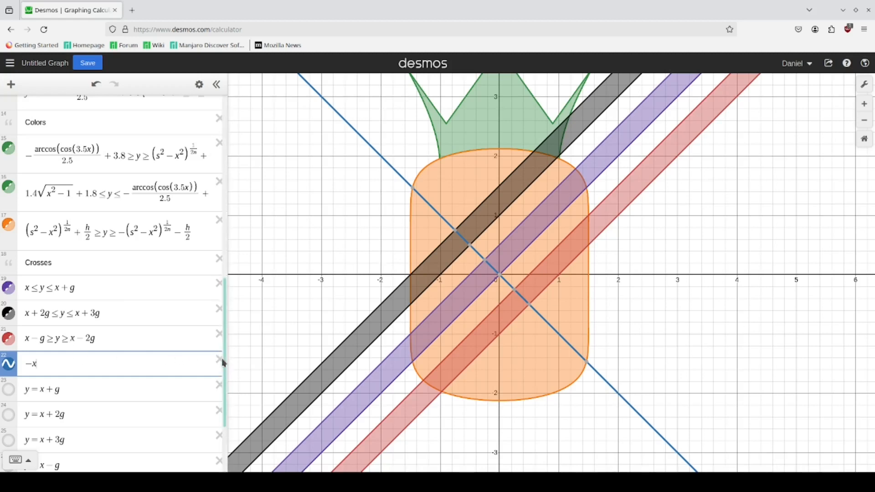
drag(93, 288, 19, 294)
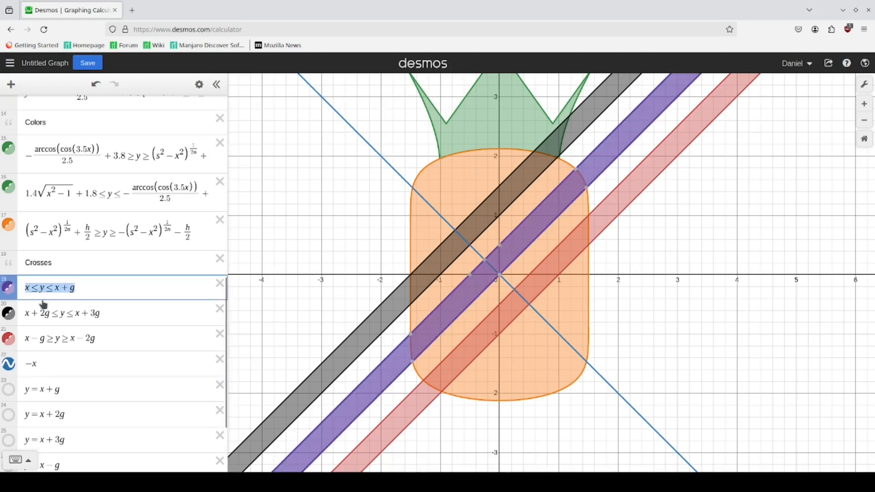
key(ctrl+c)
click(49, 360)
key(ctrl+a)
key(ctrl+v)
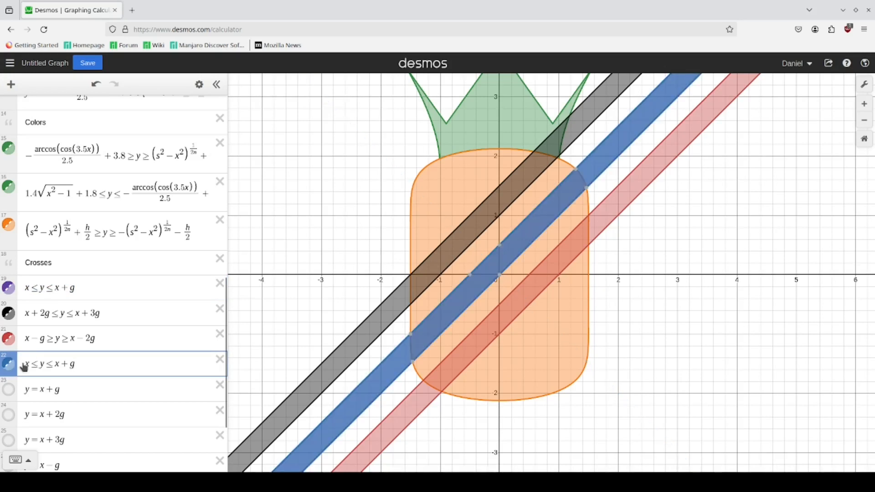
click(26, 363)
text(-)
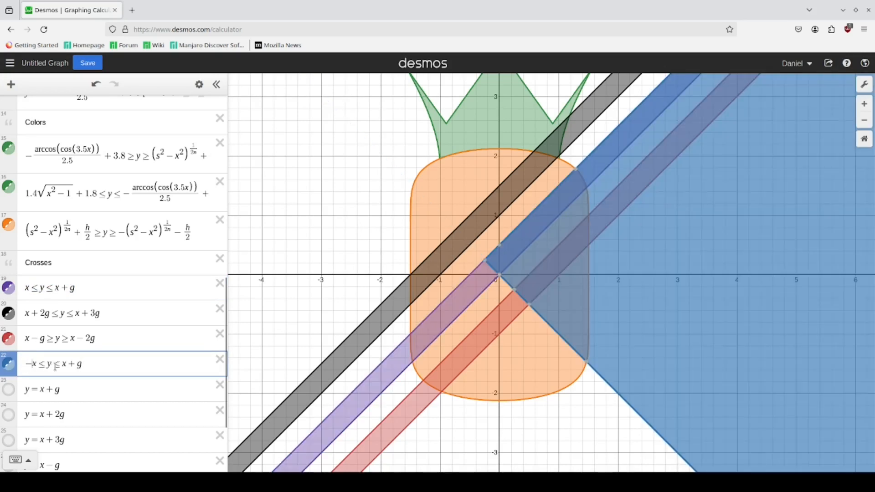
click(60, 363)
text(-)
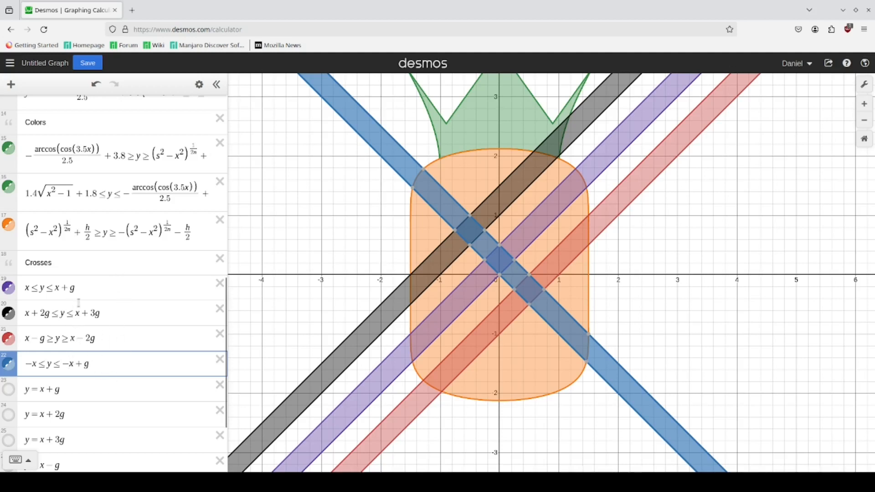
Copy the band x + 2g ≤ y ≤ x + 3g below −x ≤ y ≤ −x + g and negate both x terms
drag(121, 316, 23, 329)
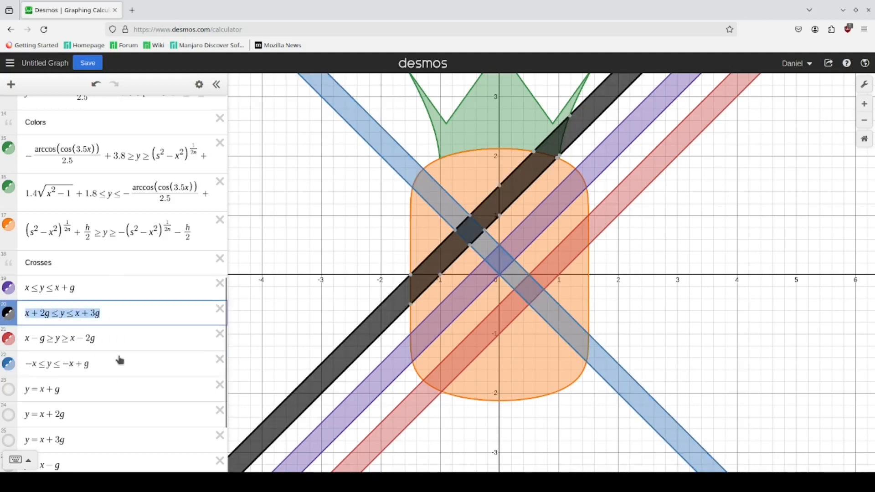
click(132, 365)
key(Return)
key(ctrl+v)
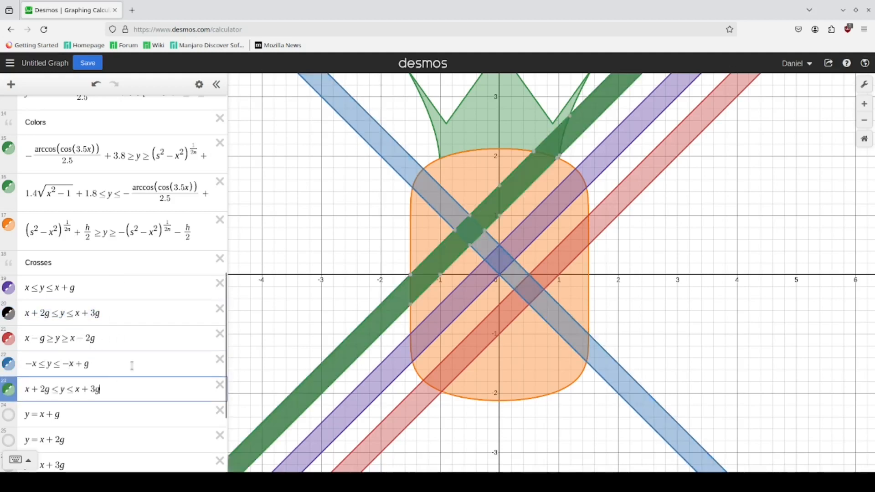
click(27, 387)
text(-)
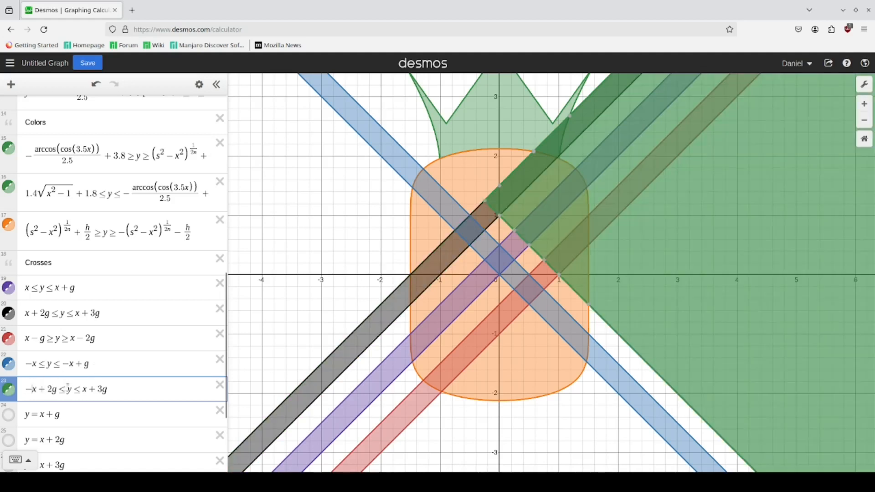
click(84, 389)
text(-)
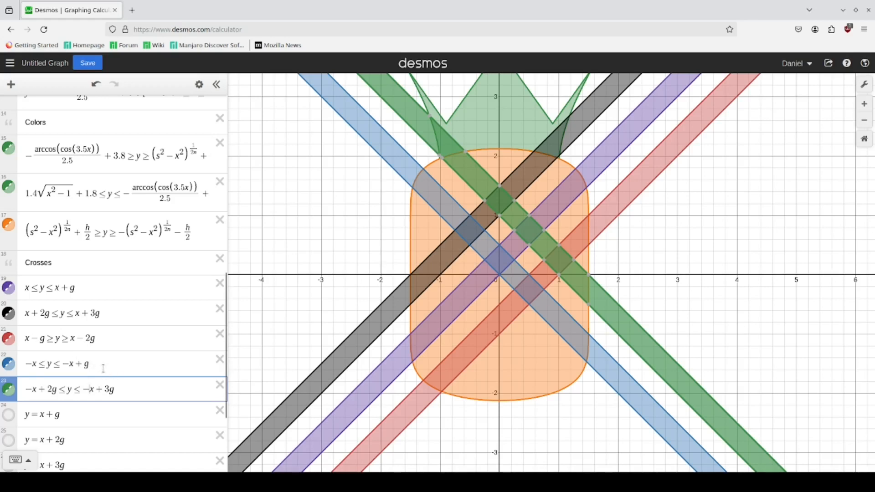
Copy x − g ≥ y ≥ x − 2g below the other falling bands and change it to −x − g ≥ y ≥ −x − 2g
click(108, 339)
key(ctrl+a)
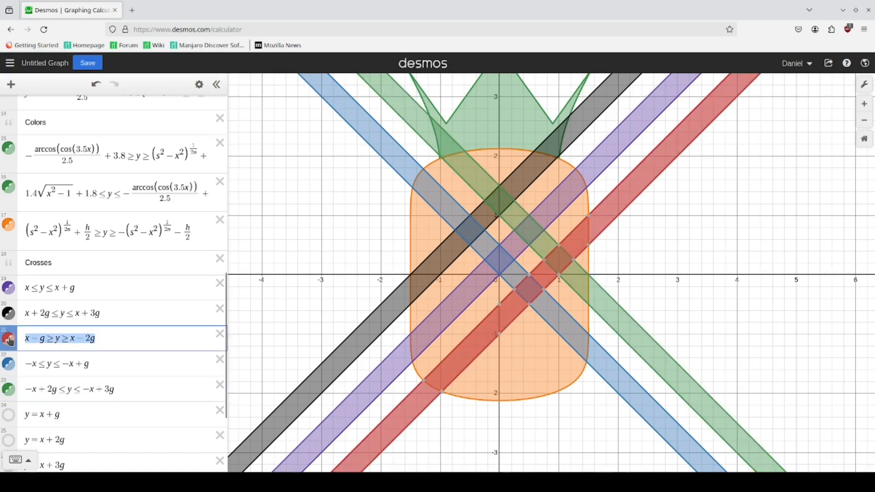
click(137, 392)
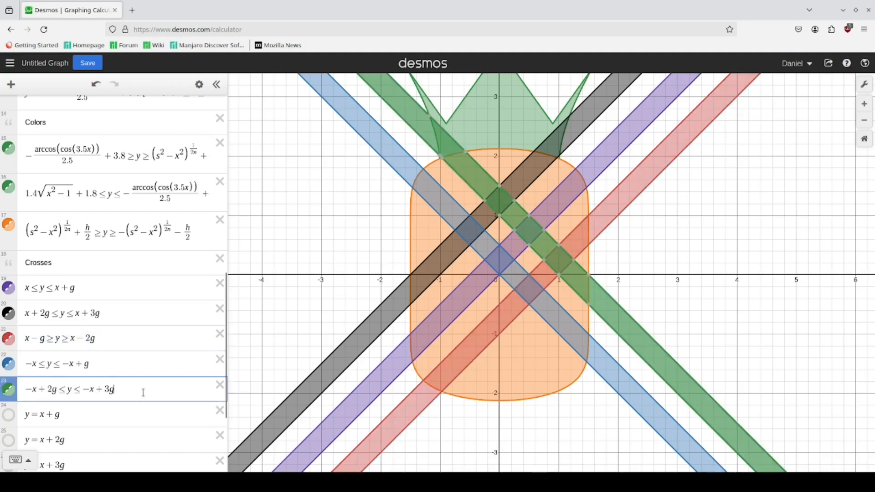
key(Return)
key(ctrl+v)
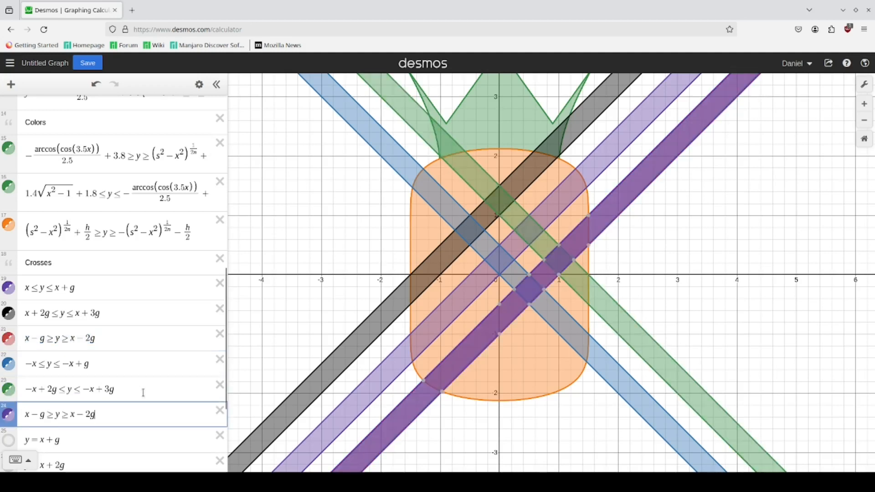
click(26, 413)
text(-)
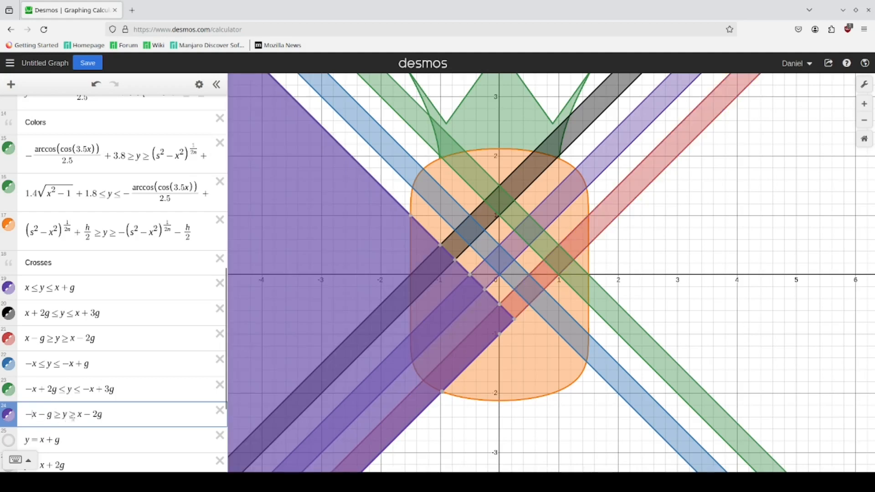
click(79, 414)
text(-)
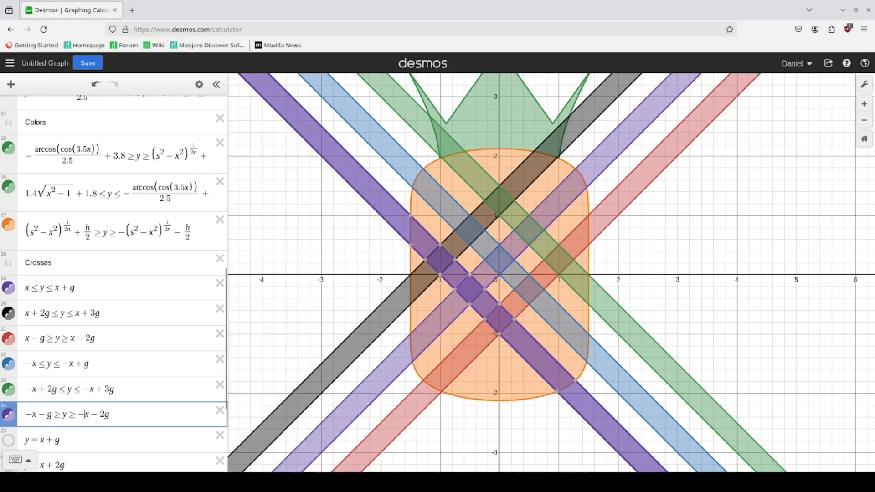
click(500, 460)
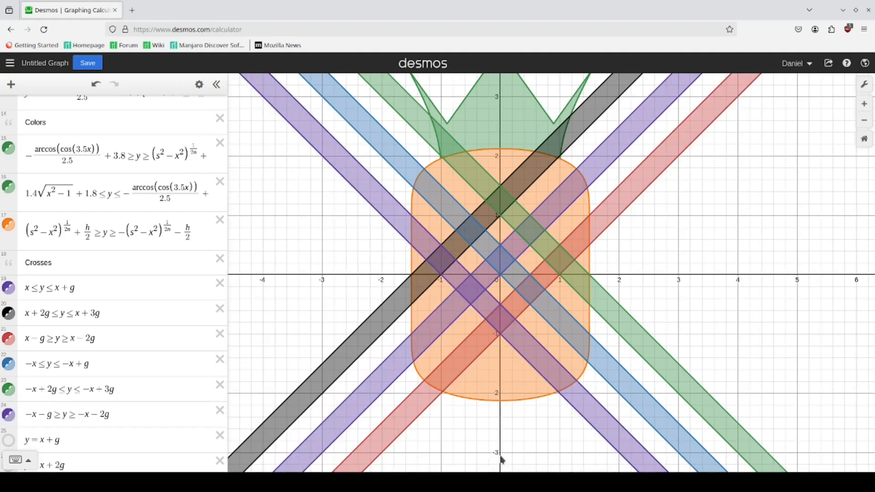
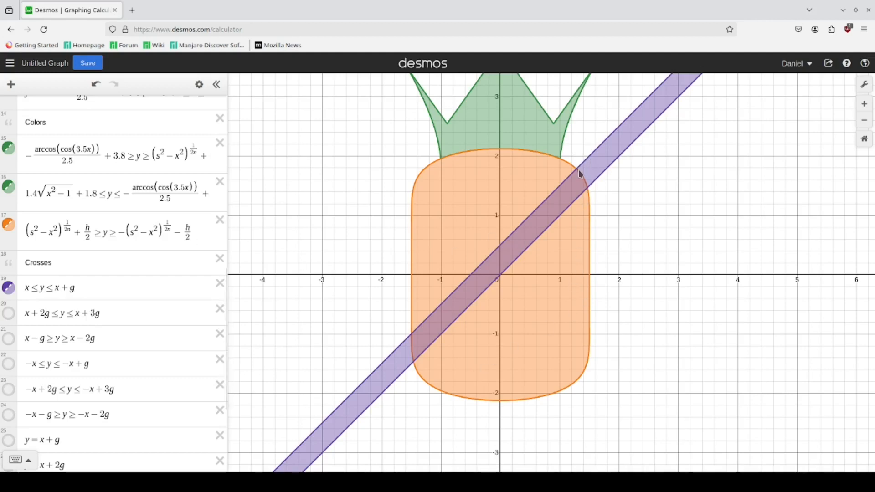
Restrict the band x ≤ y ≤ x + g with the condition {1.282 ≥ x}, using its upper intersection with the orange body
click(108, 286)
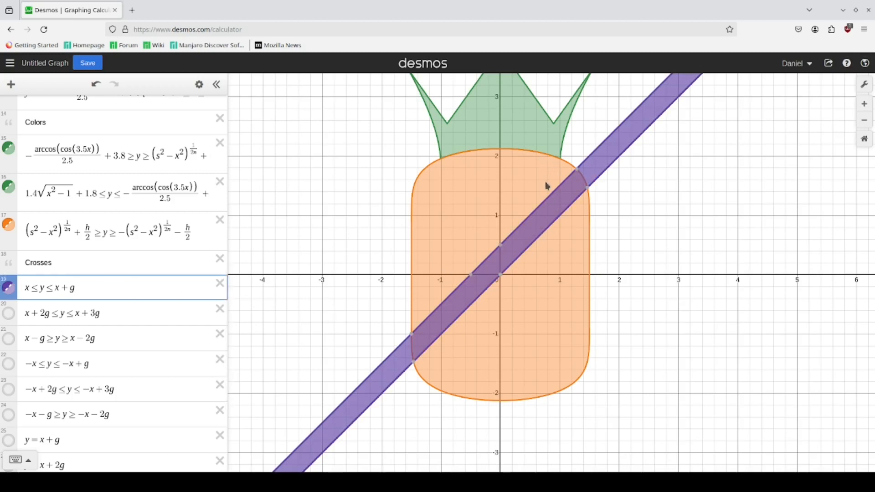
mouse_move(576, 172)
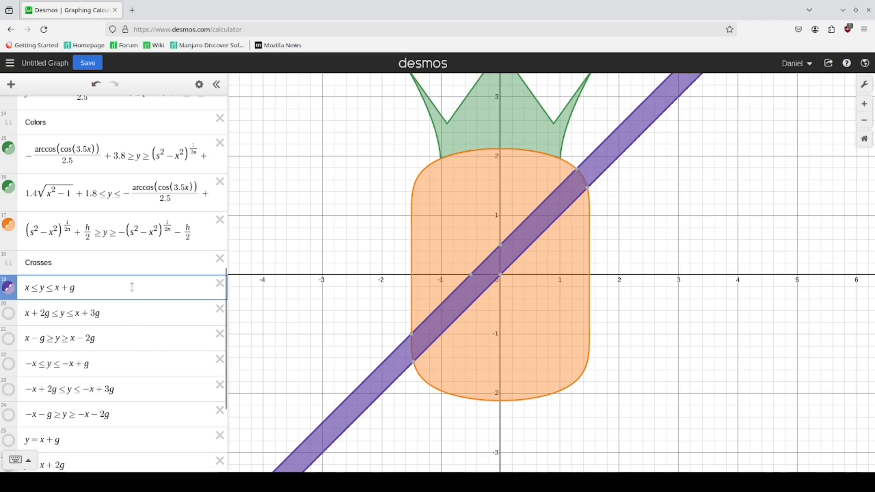
text({)
text(1.82)
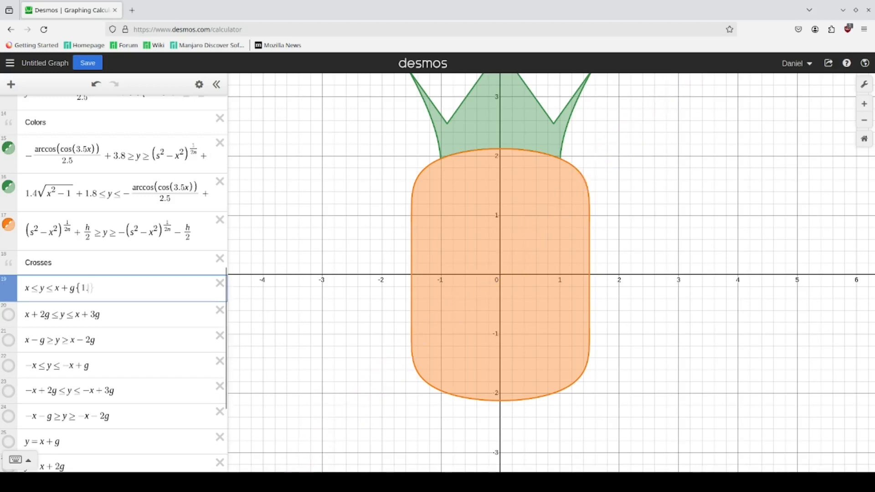
key(BackSpace)
key(BackSpace)
text(82)
key(BackSpace)
text(282<)
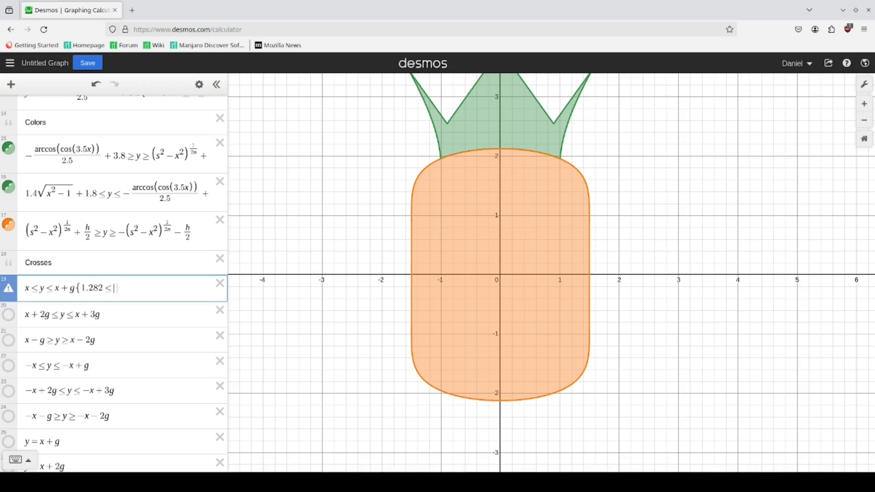
text(x>)
key(BackSpace)
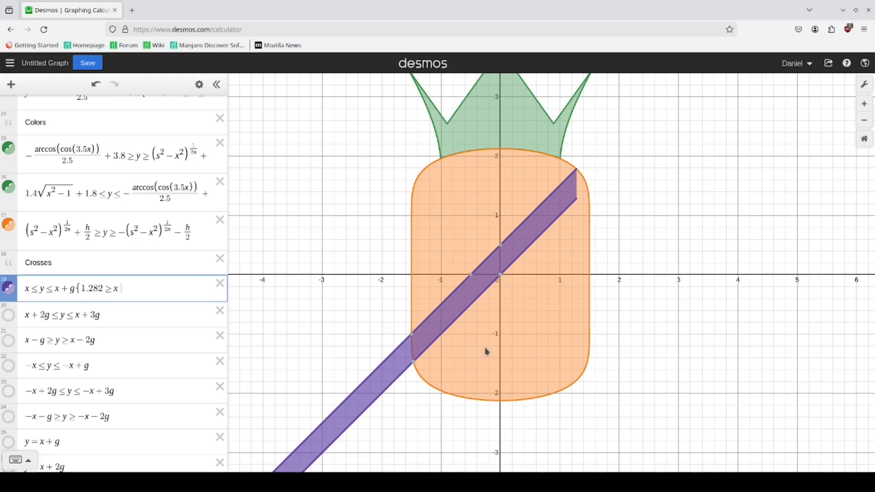
Extend the condition on the band x ≤ y ≤ x + g to {1.282 ≥ x ≥ −1.466}, using its lower intersection with the orange body
scroll(401, 392, up, 4)
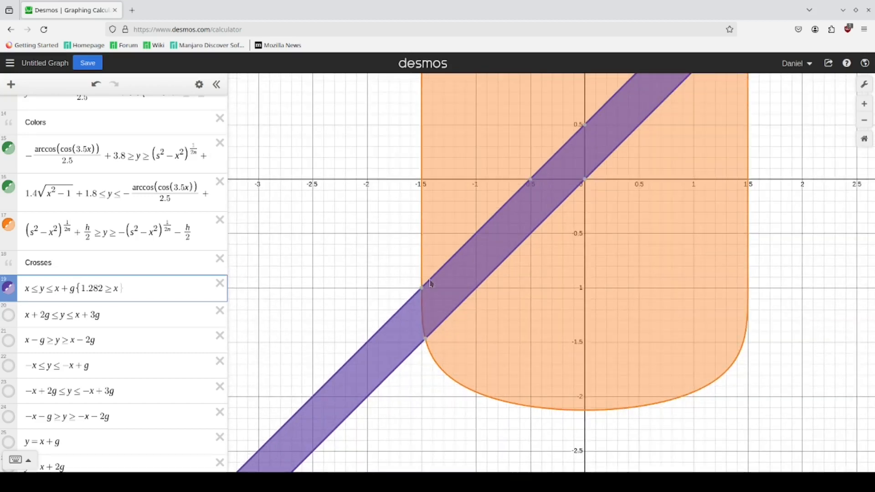
mouse_move(422, 291)
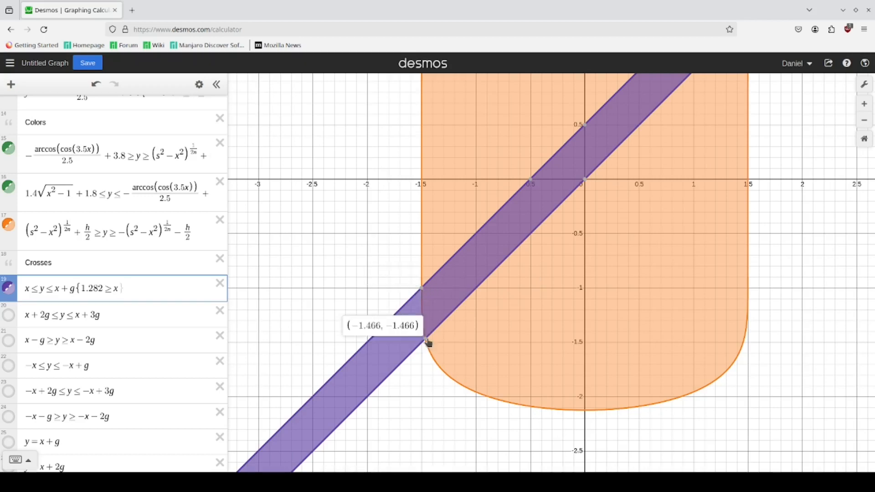
text(>=-1/)
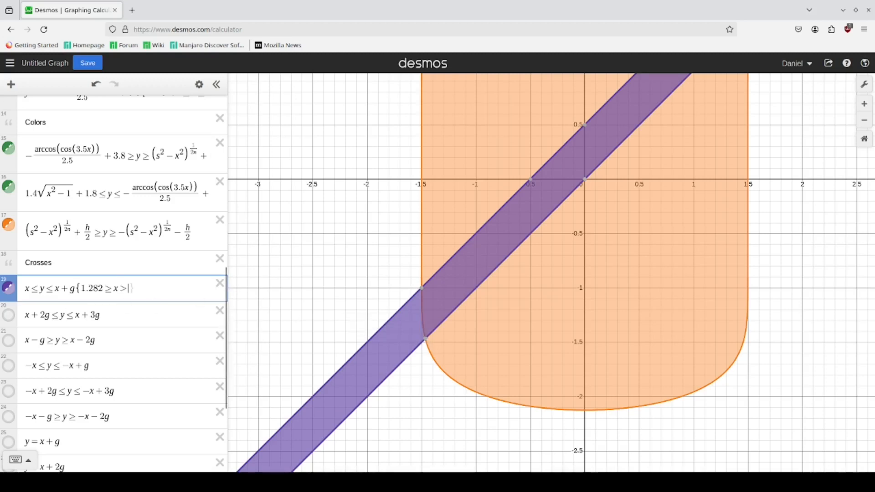
key(BackSpace)
key(BackSpace)
text(1/466)
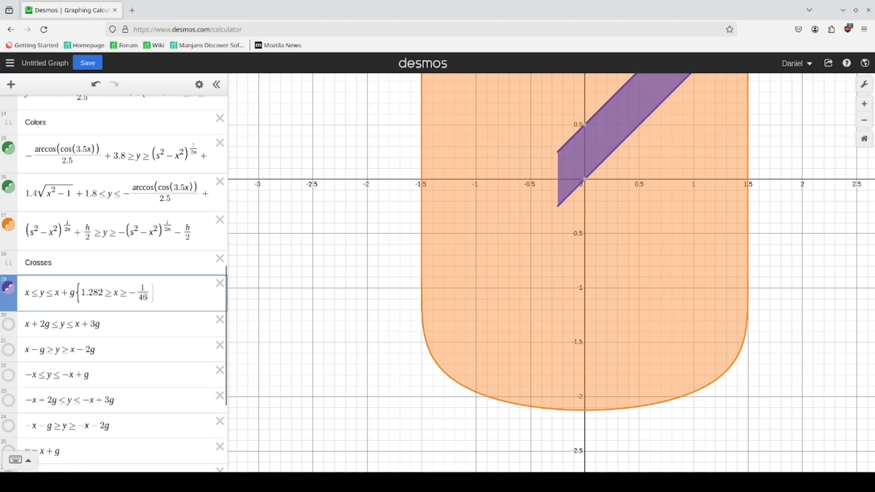
key(BackSpace)
key(BackSpace)
key(BackSpace)
key(BackSpace)
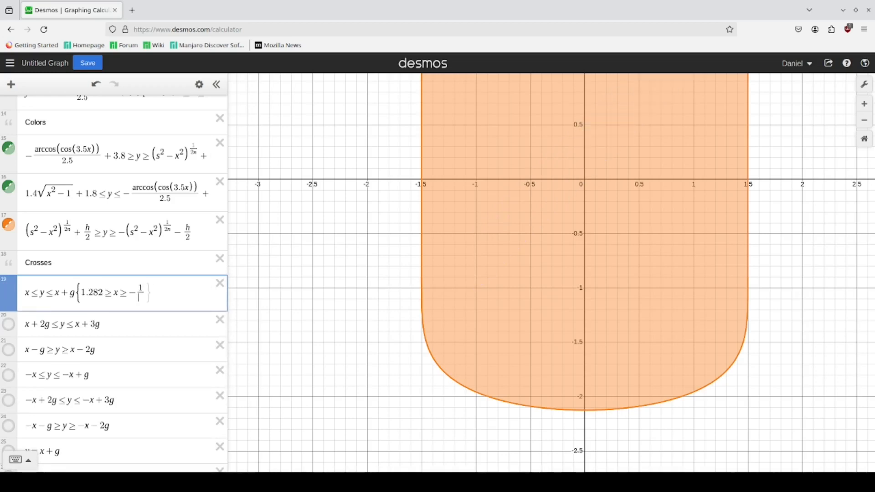
text(.466)
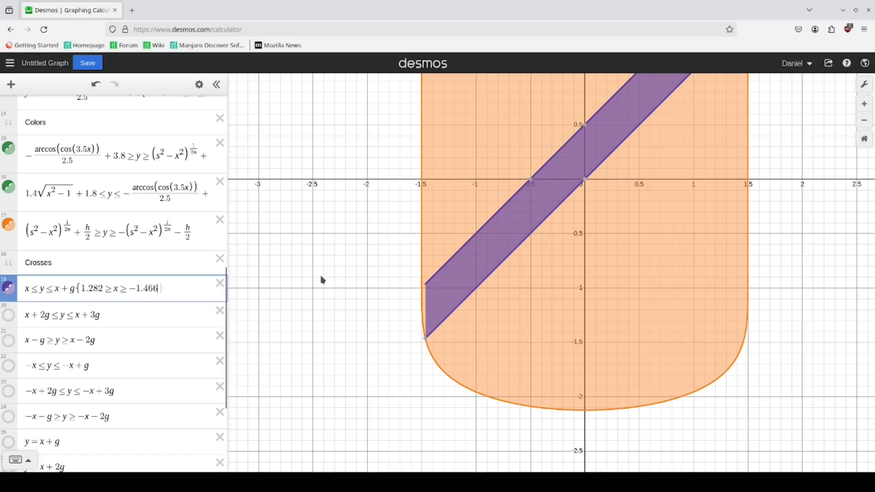
click(420, 312)
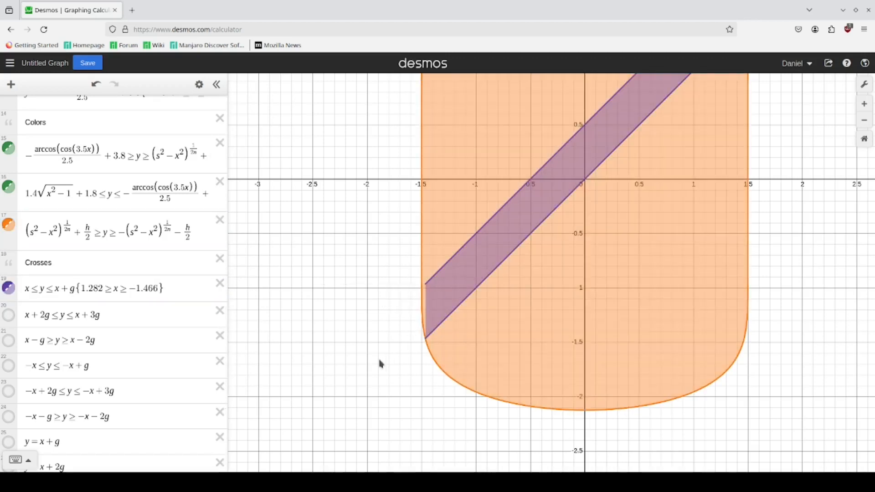
Start a new inequality x ≤ y ≤ directly below the restricted band for the gap at its upper end
scroll(356, 398, down, 5)
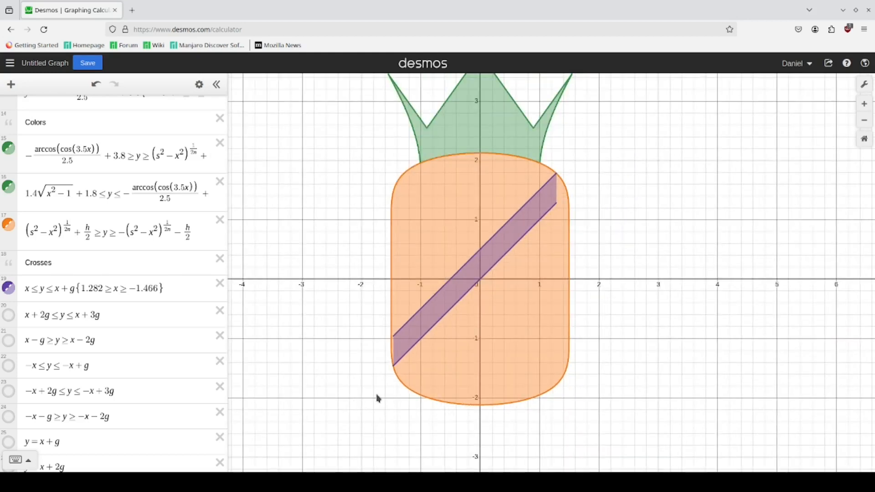
drag(585, 264, 527, 287)
scroll(541, 289, up, 2)
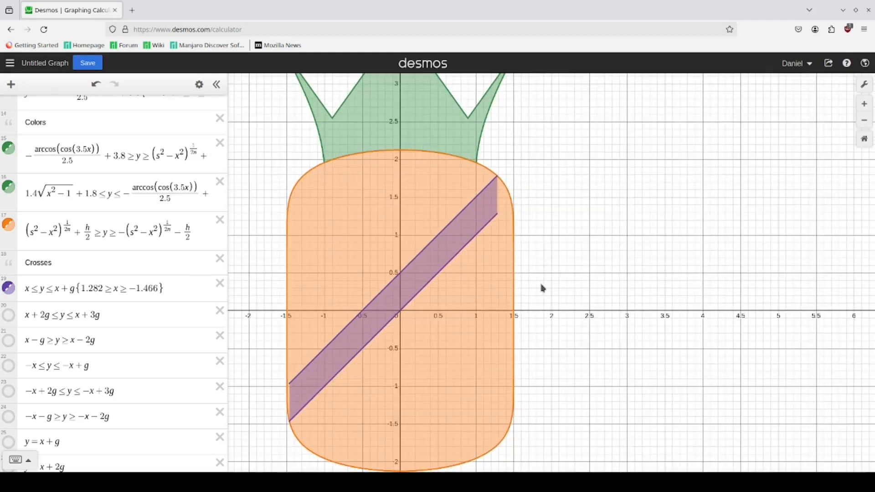
click(511, 199)
drag(534, 194, 530, 195)
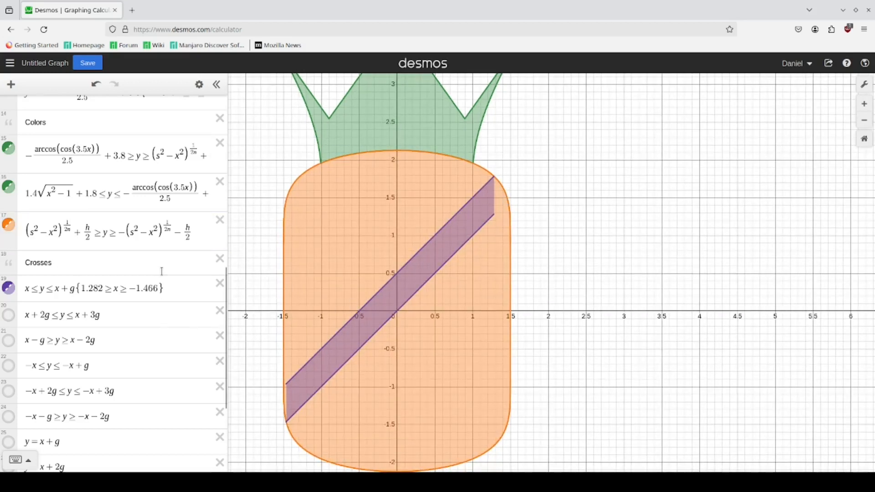
drag(164, 288, 18, 295)
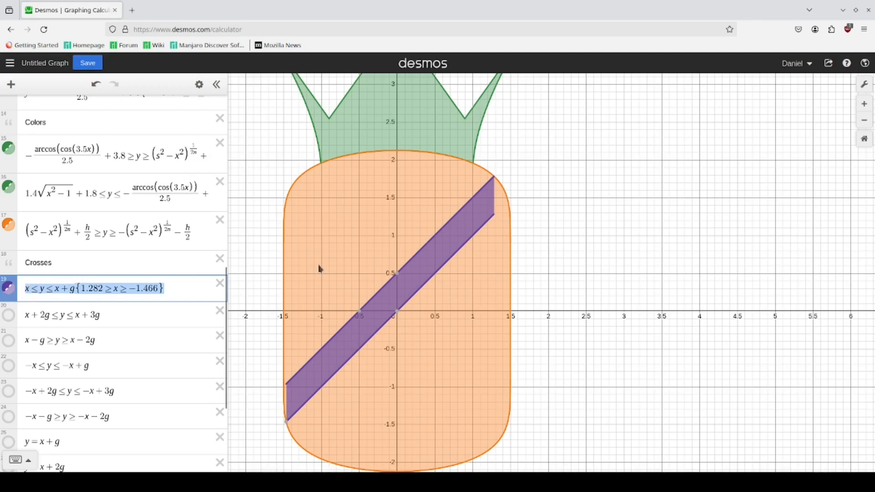
key(Right)
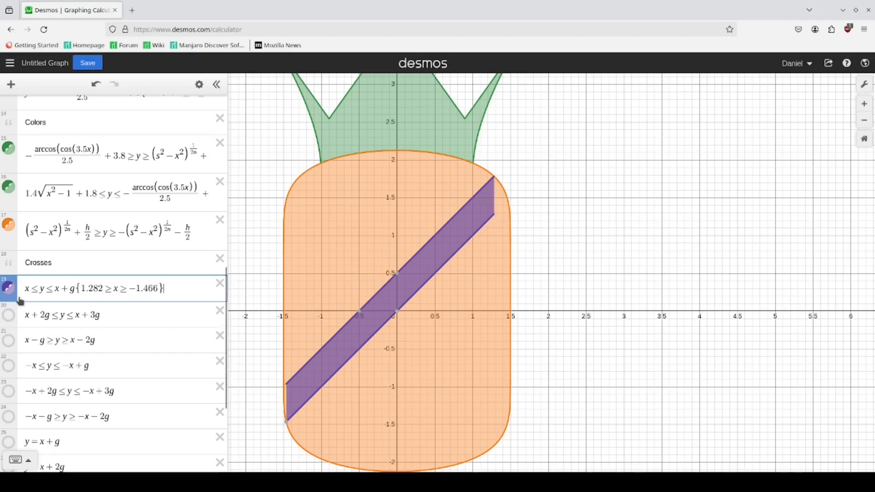
key(Return)
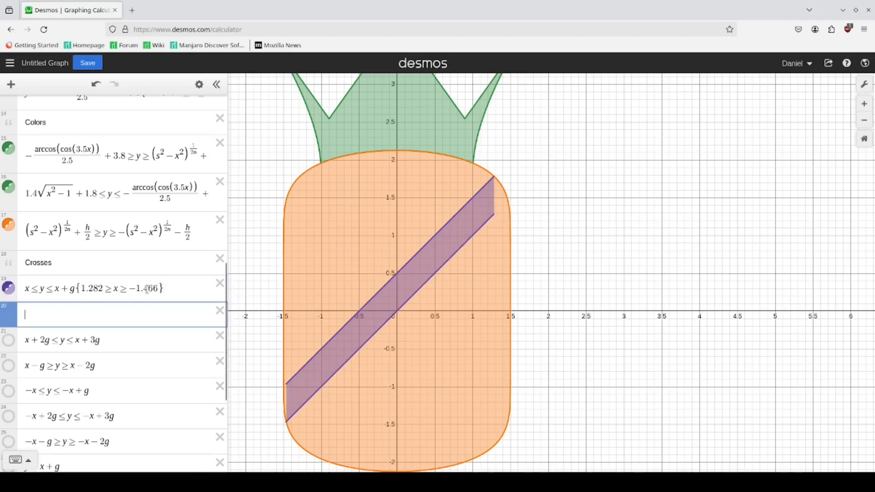
text(x<=y<=)
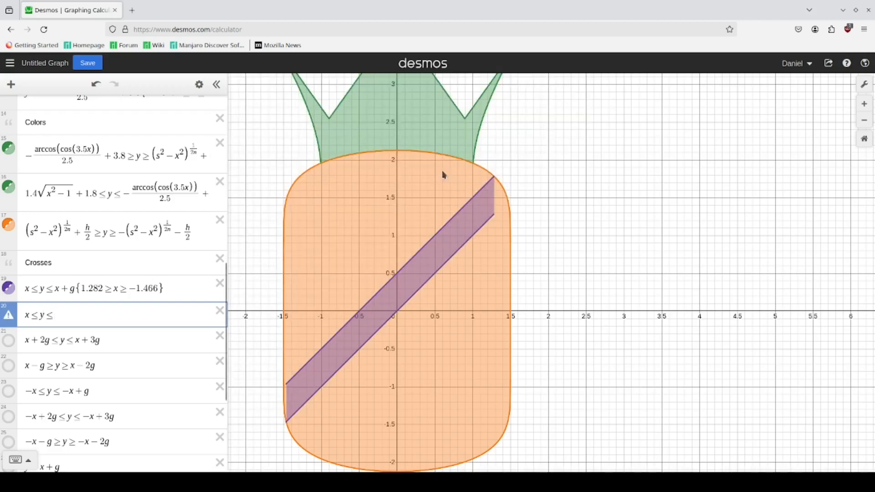
Complete the inequality x ≤ y ≤ with the body's upper curve expression, (s² − x²)^(1/2n) + h/2
click(503, 186)
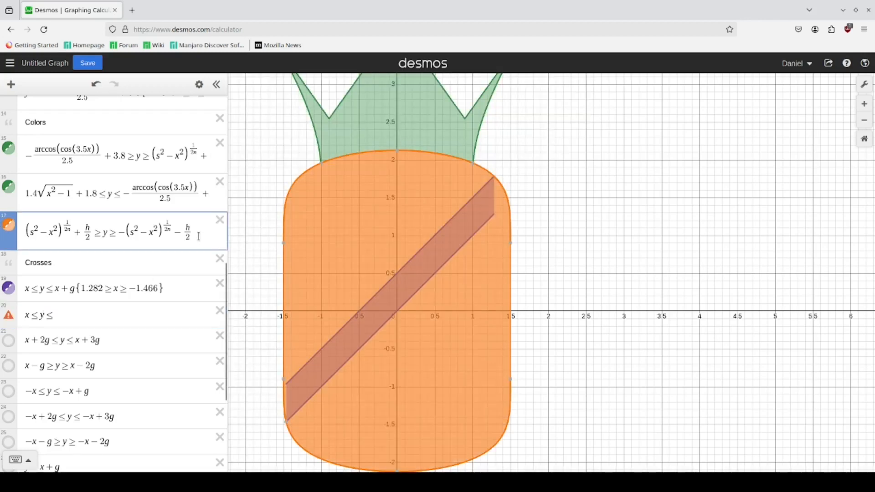
click(573, 232)
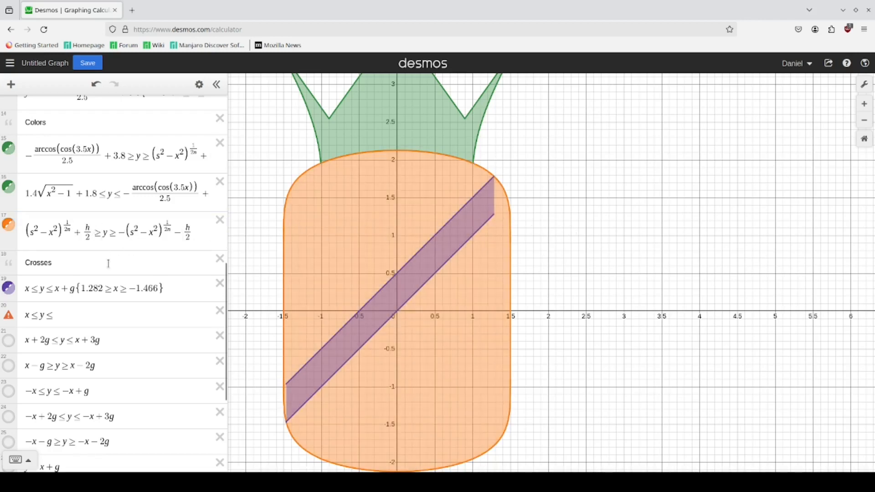
scroll(108, 263, up, 8)
scroll(101, 201, down, 2)
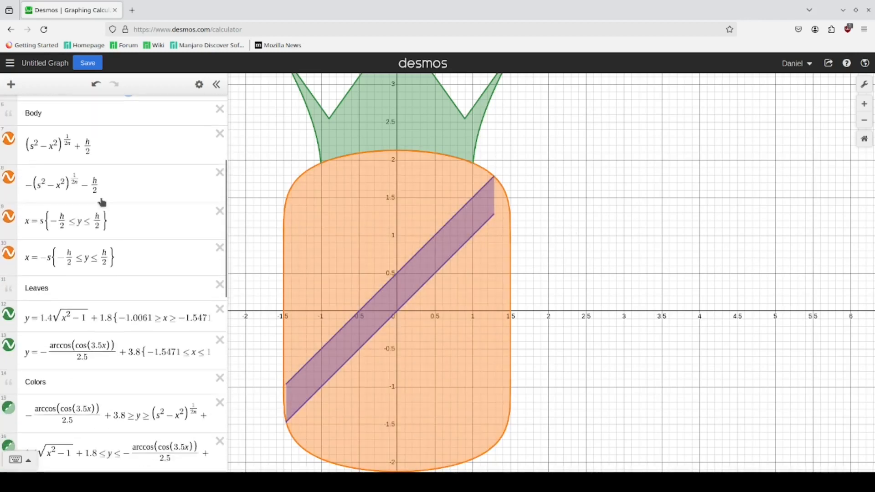
click(106, 145)
scroll(121, 246, down, 5)
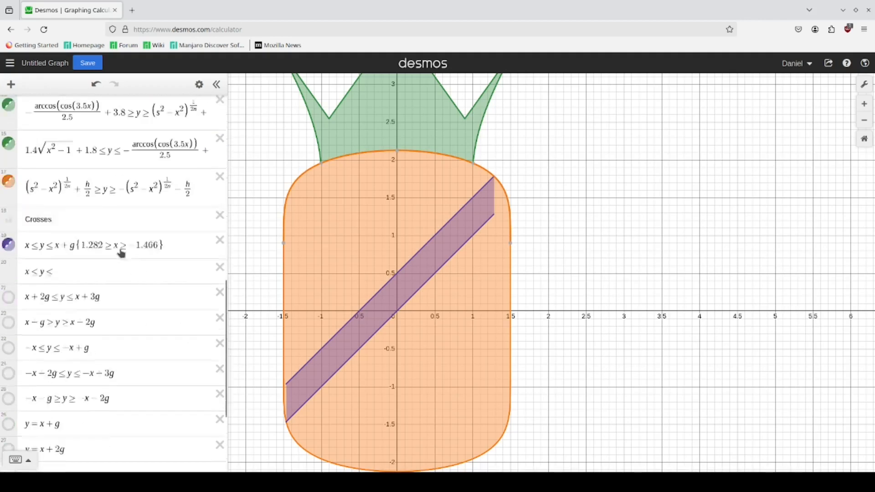
click(118, 219)
text((s^2-x^2)^(1/2n)+h/2)
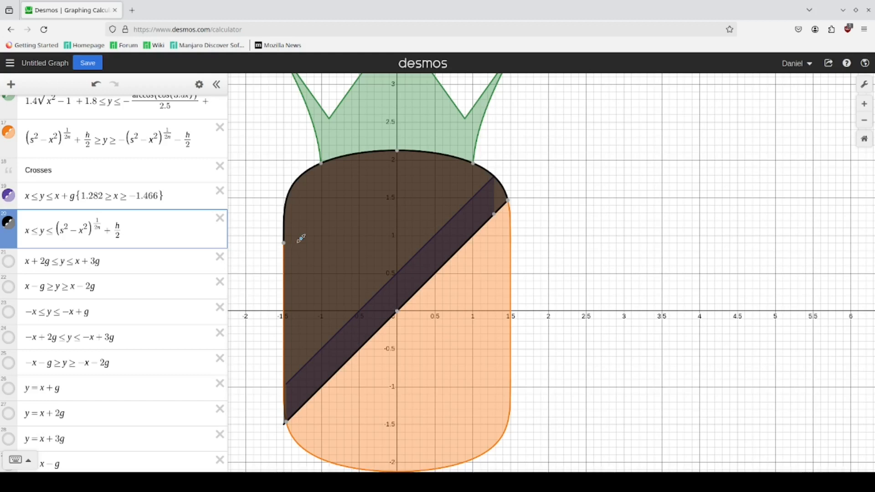
Restrict the upper gap inequality with the condition {1.282 ≤ x}
text({)
text(1.282 )
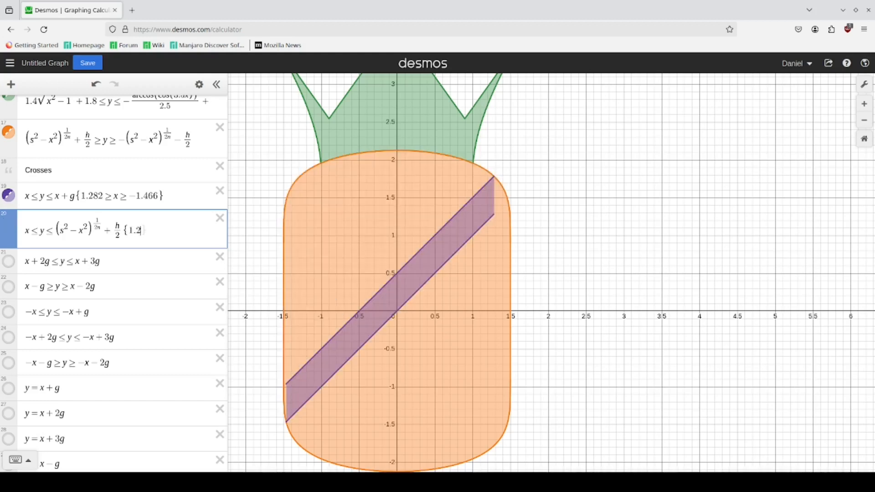
text(< x)
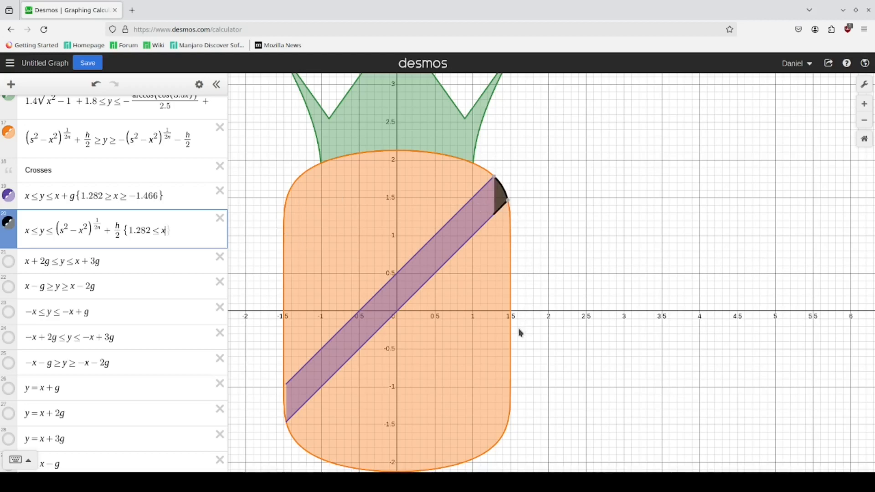
click(543, 292)
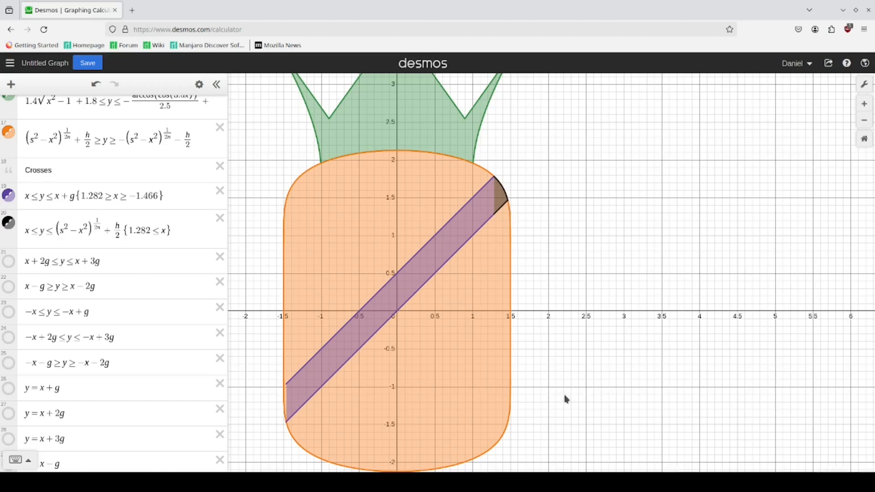
Start another inequality x + g ≥ y ≥ below the upper gap fill for the gap at the band's lower end
drag(552, 397, 652, 320)
scroll(465, 377, up, 2)
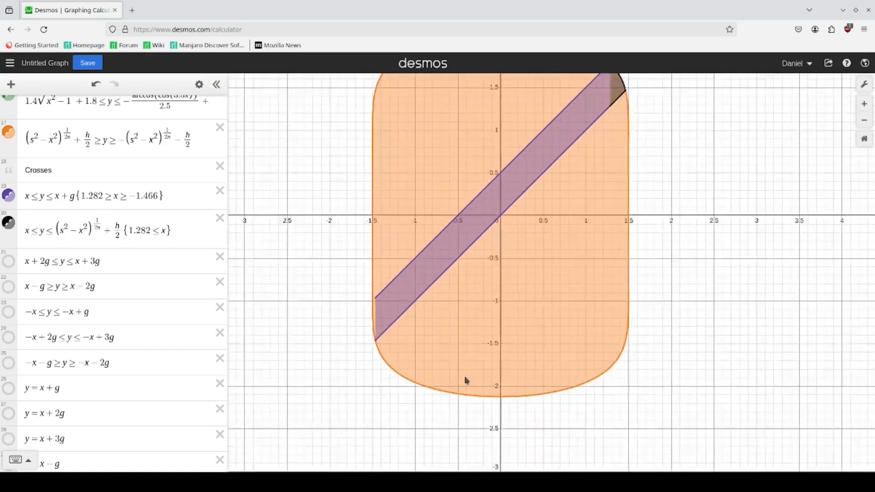
scroll(464, 376, up, 1)
click(182, 230)
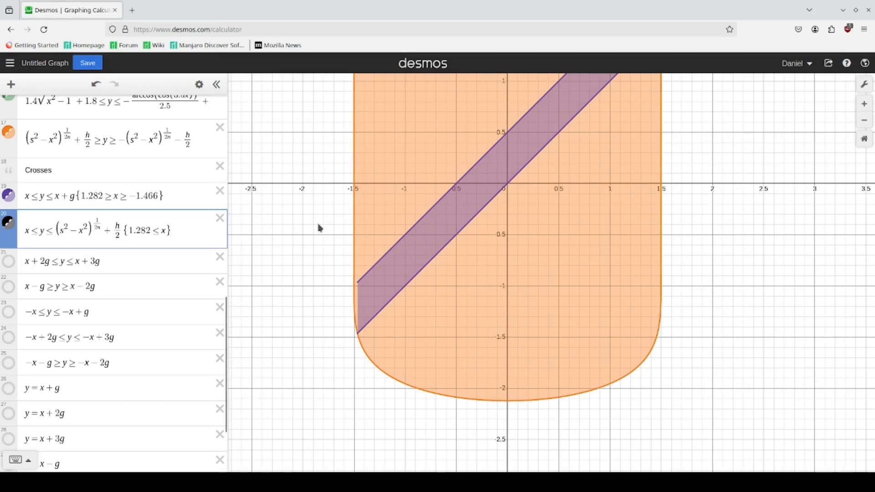
key(Return)
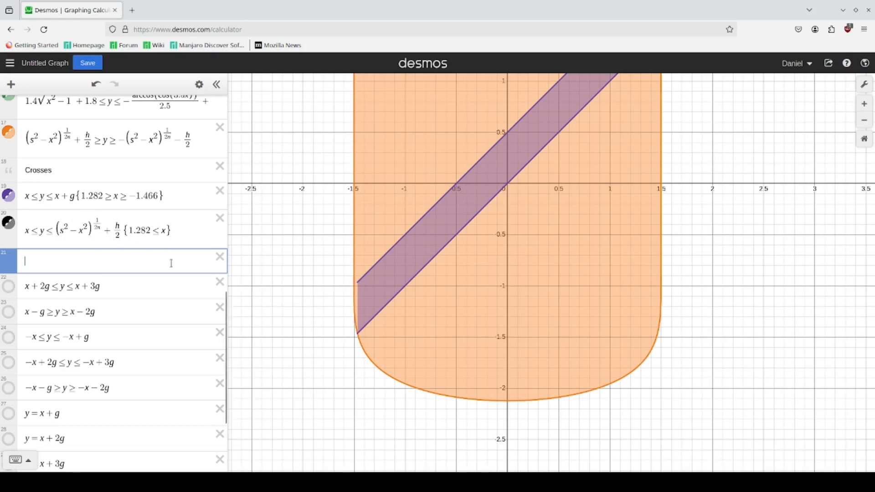
text(x)
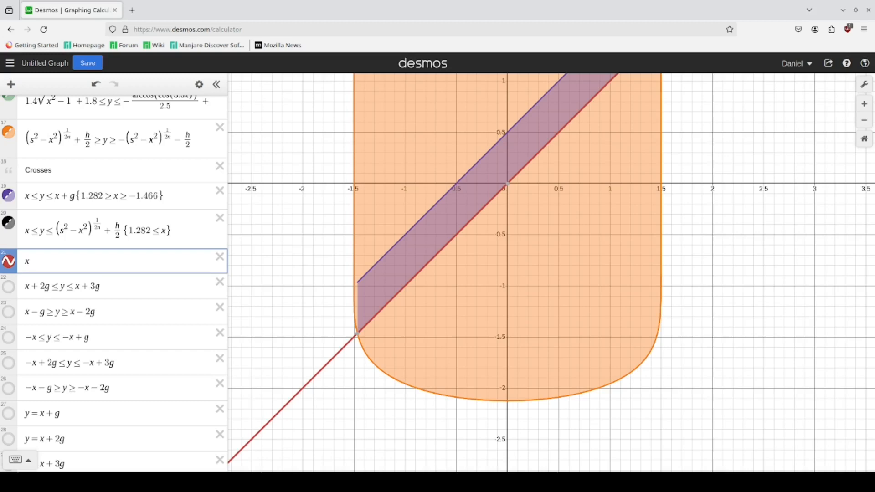
text(+)
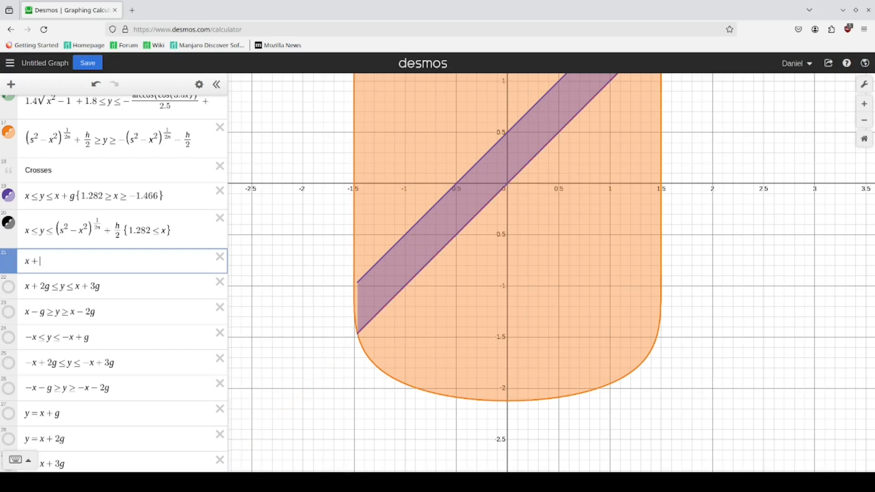
text(g>=y>)
Complete x + g ≥ y ≥ with a copy of the upper curve expression, changed to −(s² − x²)^(1/2n) − h/2
drag(57, 230, 119, 231)
key(ctrl+c)
click(96, 259)
key(ctrl+v)
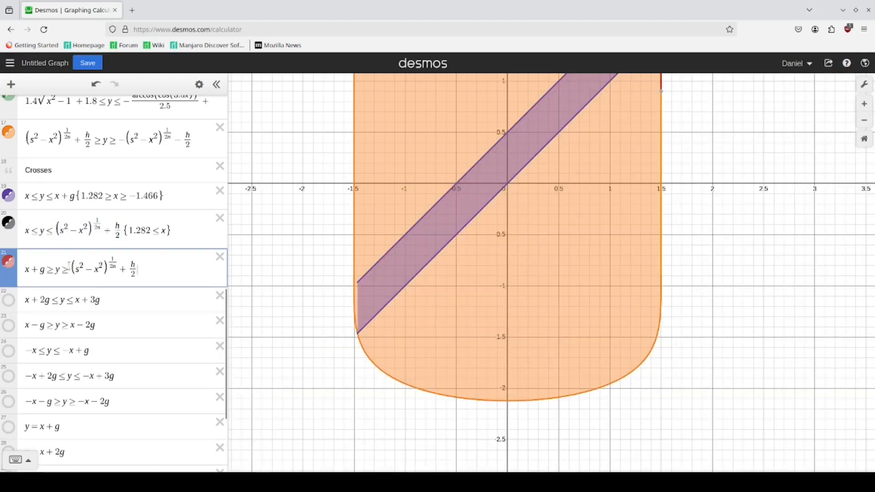
text(-)
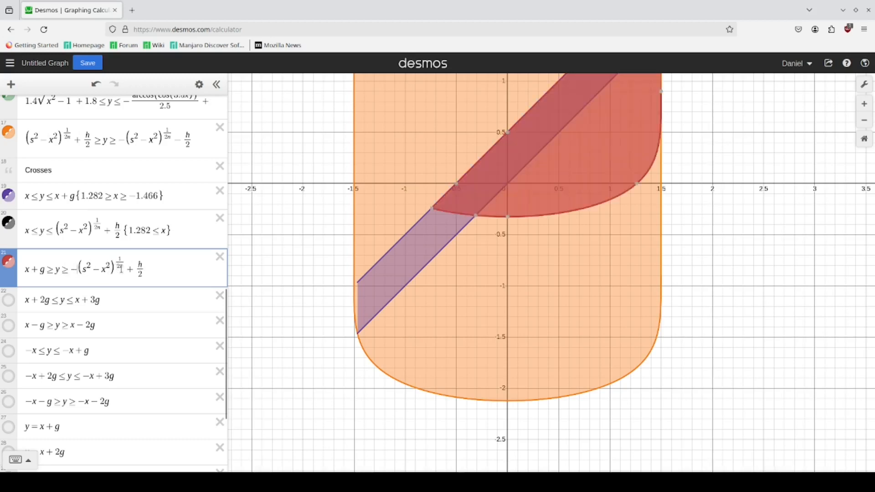
text(-)
key(Delete)
key(Right)
key(Right)
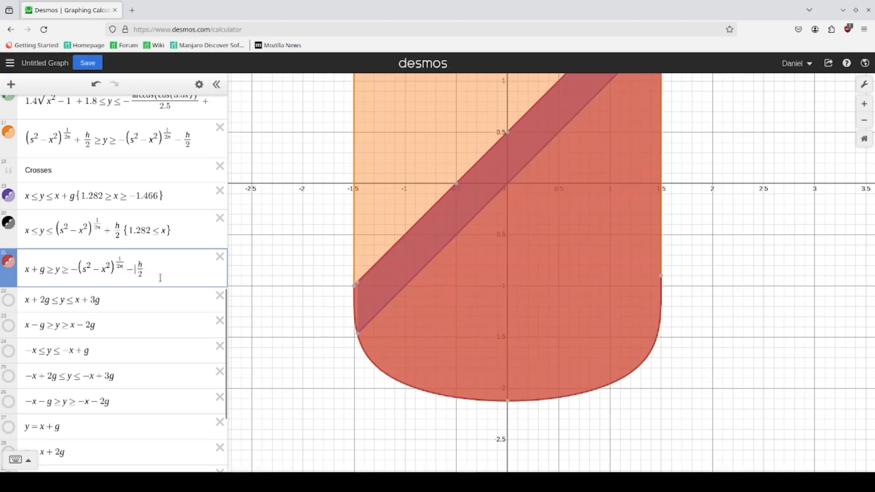
Restrict the lower gap inequality with the condition {−1.466 ≥ x}
text({)
text(-)
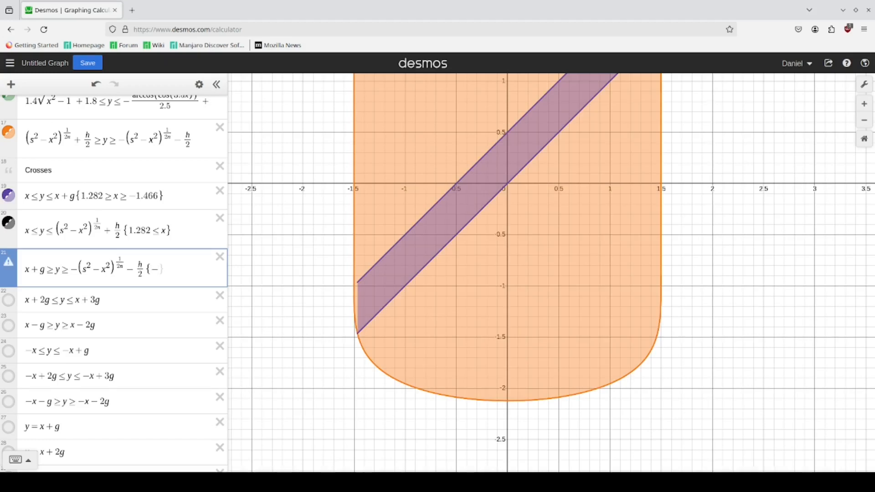
text(1.466)
key(BackSpace)
text(66)
text(>=x)
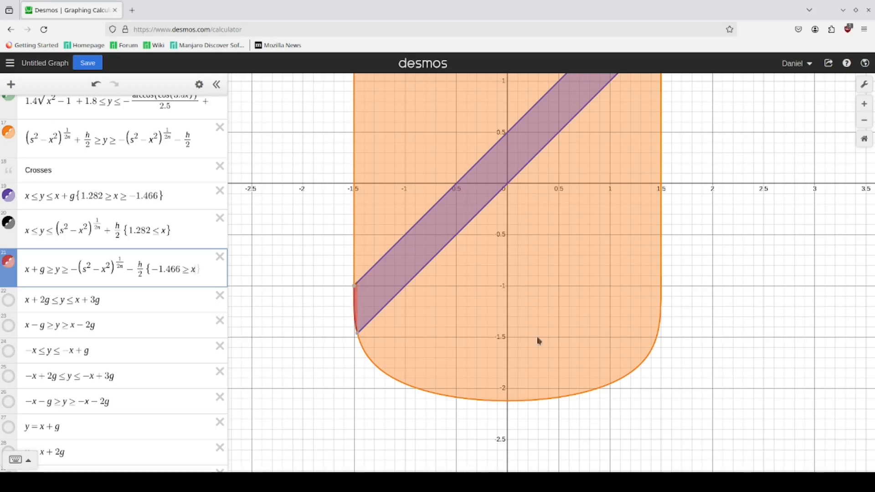
Recolor the trimmed band x ≤ y ≤ x + g and its upper and lower gap fills orange
scroll(652, 334, down, 3)
scroll(713, 305, down, 1)
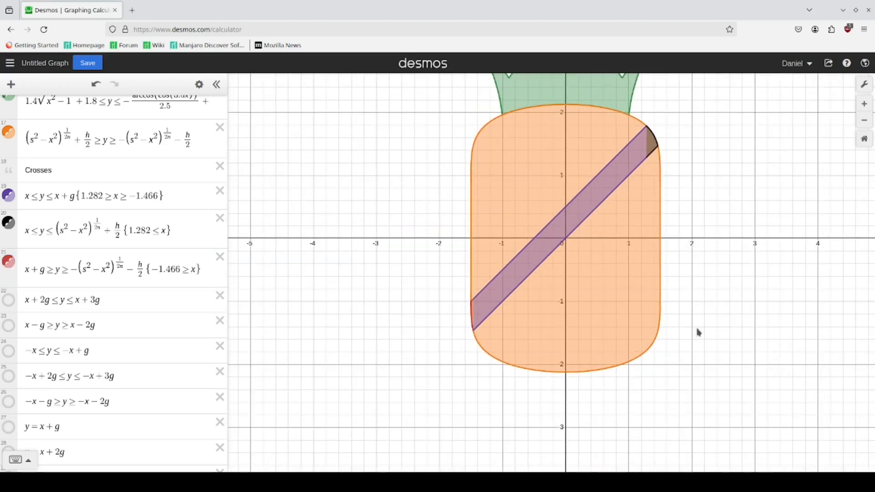
drag(704, 325, 639, 386)
click(199, 85)
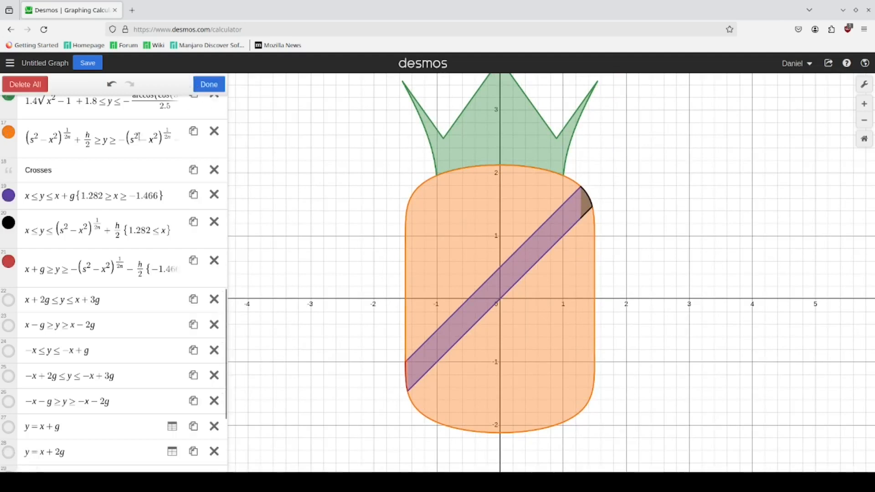
click(8, 196)
click(78, 241)
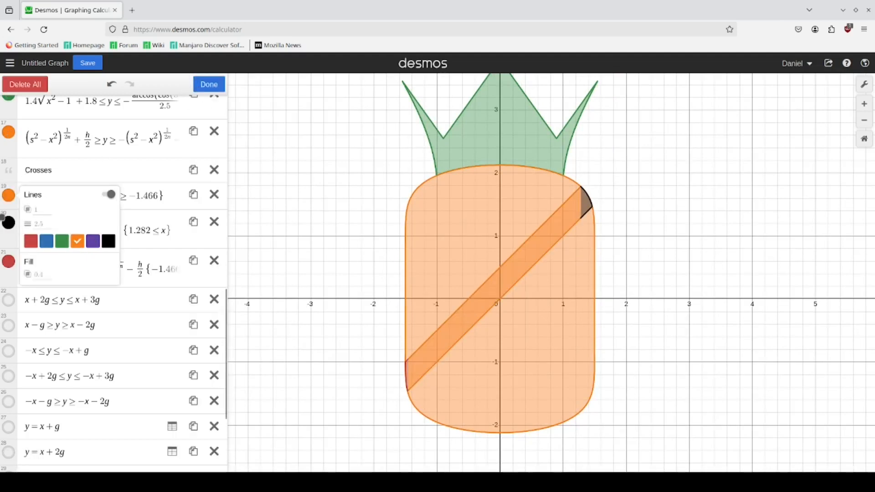
click(8, 223)
click(78, 269)
click(8, 262)
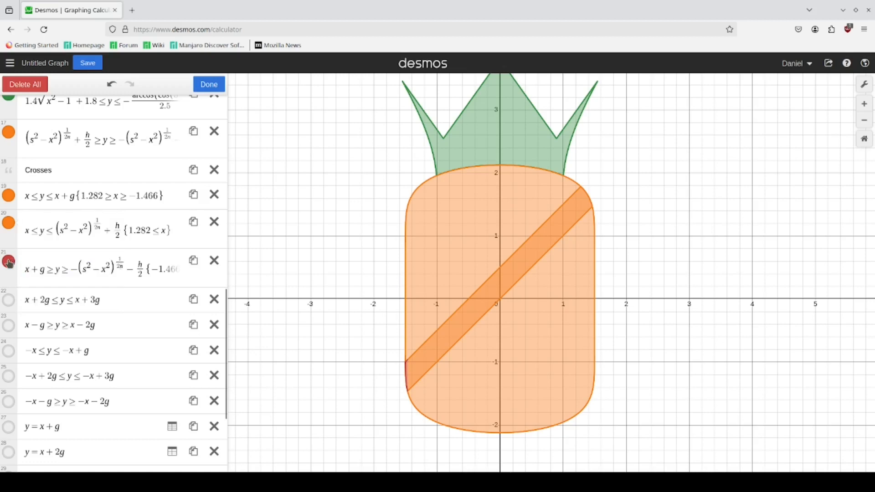
click(77, 307)
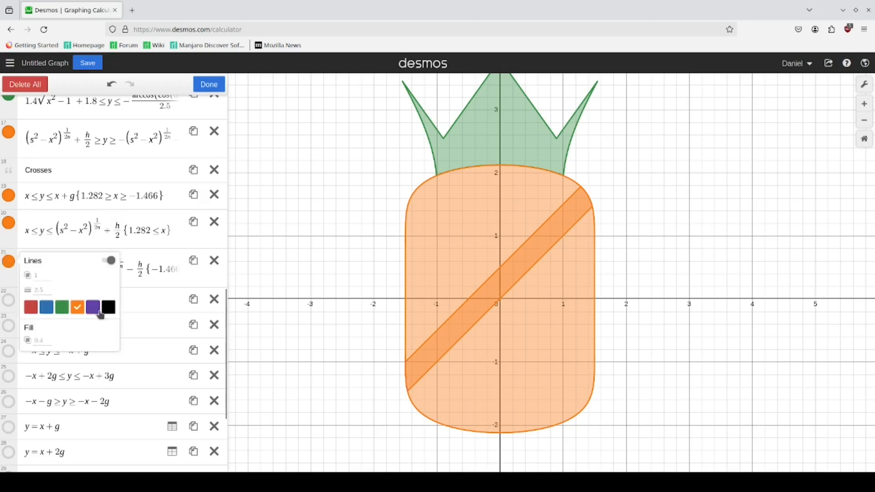
click(308, 301)
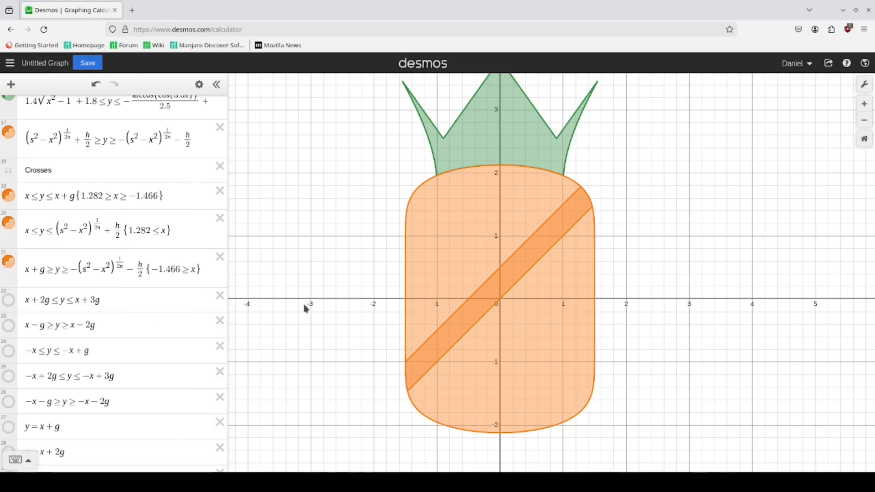
drag(663, 321, 650, 318)
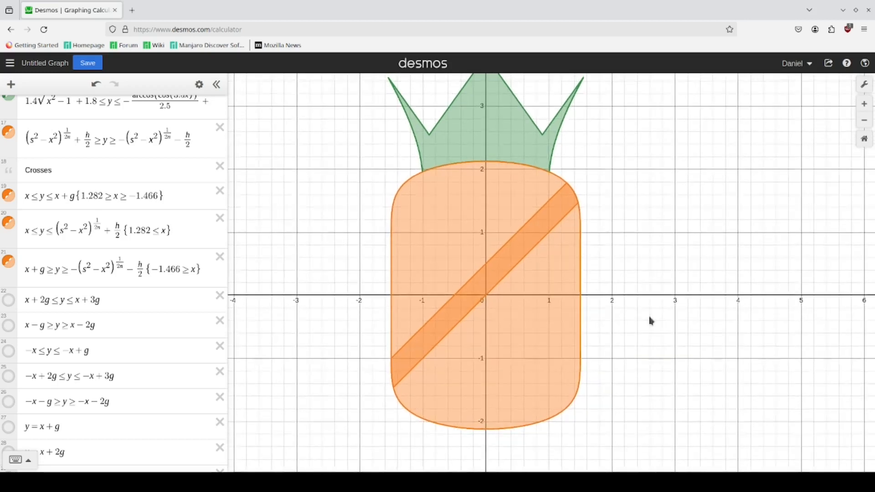